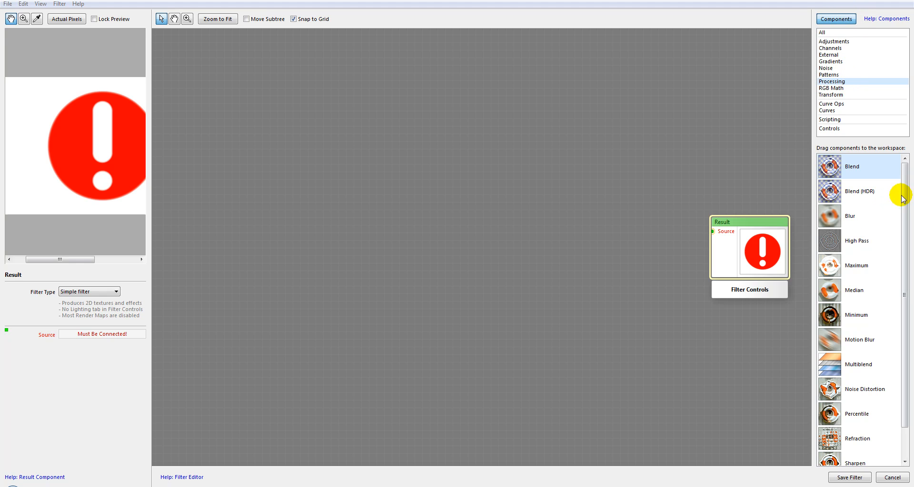
pyautogui.scroll(-2, 908, 214)
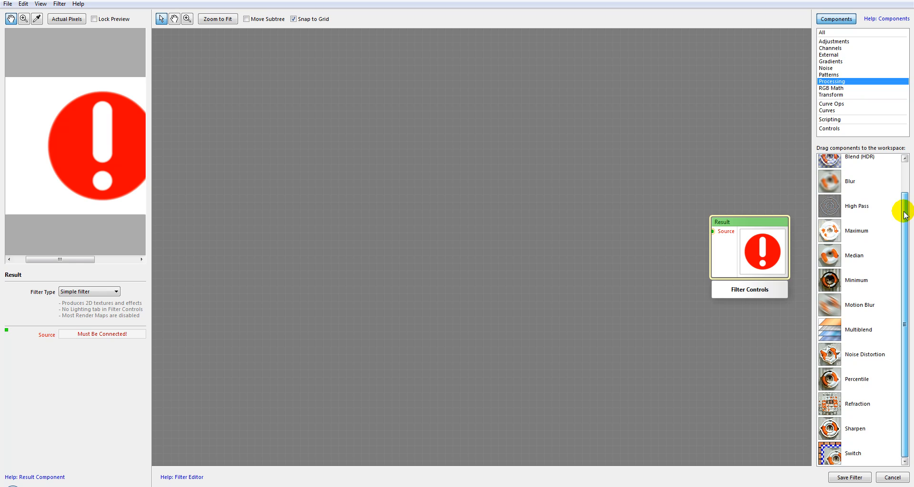
pyautogui.scroll(1, 900, 205)
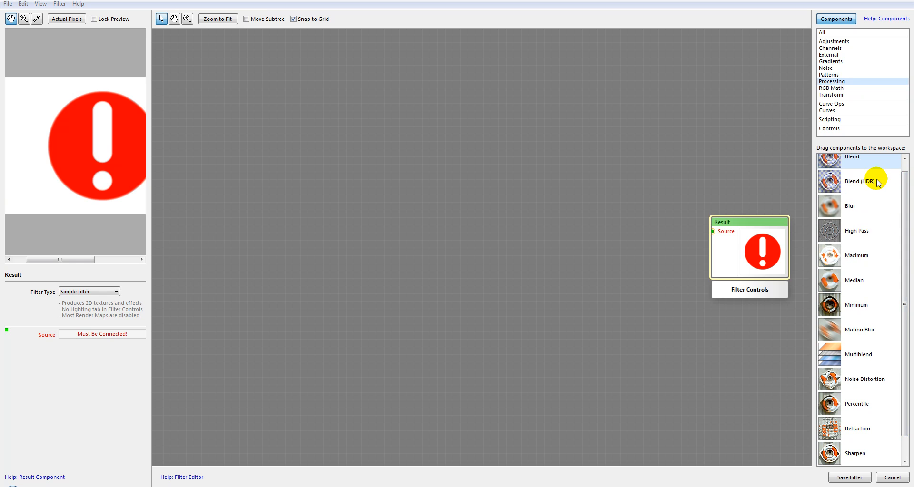
pyautogui.scroll(1, 904, 176)
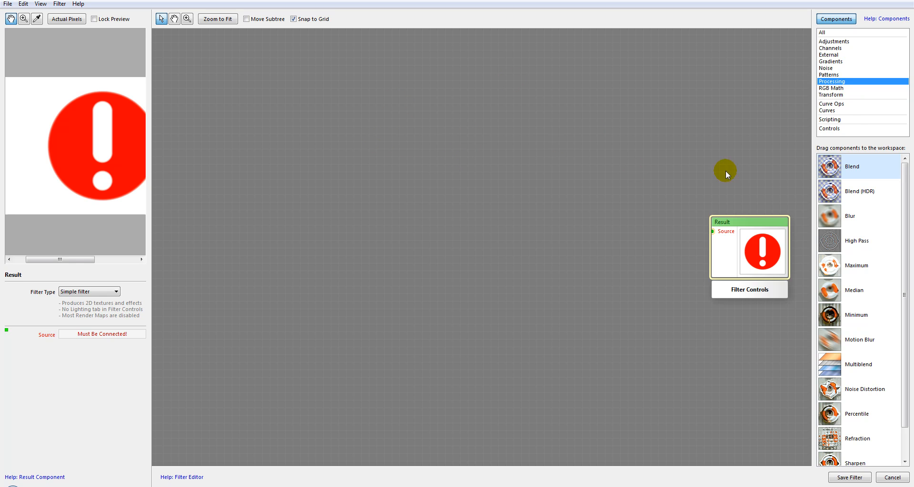
# Step: Add a 3-Color Gradient component and an Image component to the workspace, with the Image below the gradient
pyautogui.click(831, 62)
pyautogui.moveTo(829, 164); pyautogui.dragTo(263, 78)
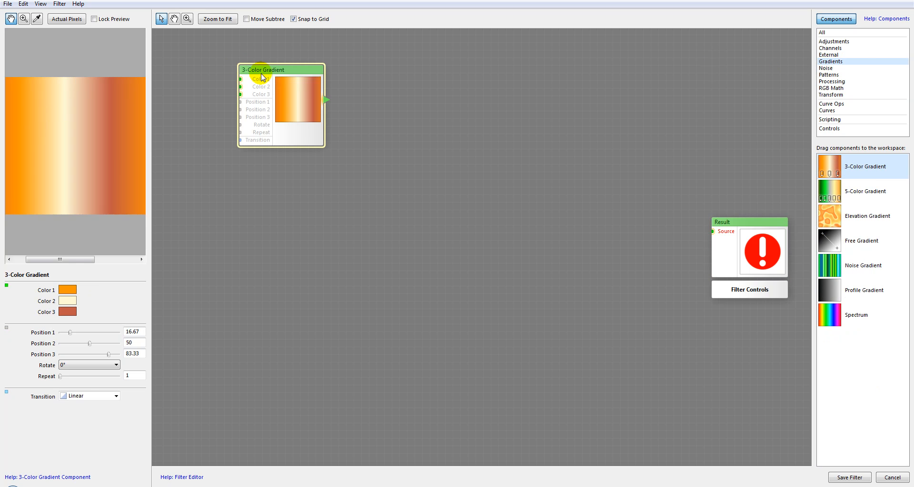
pyautogui.click(829, 55)
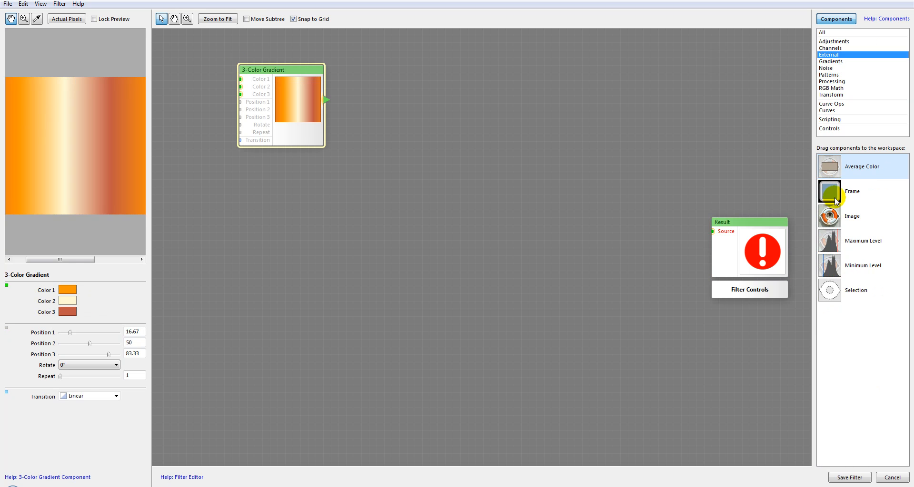
pyautogui.moveTo(830, 216); pyautogui.dragTo(293, 182)
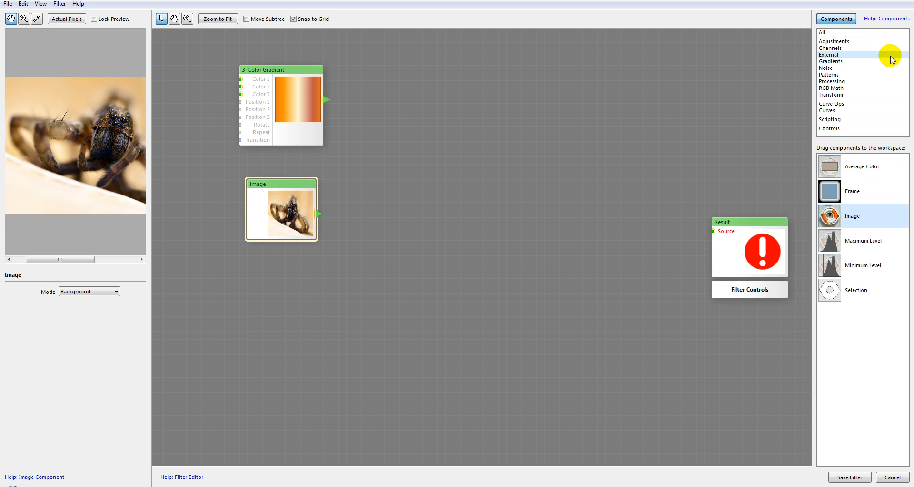
# Step: Add a Blend component between the source components and the Result, and try adding Blend (HDR) below it before deleting that one
pyautogui.click(830, 81)
pyautogui.moveTo(829, 166); pyautogui.dragTo(440, 115)
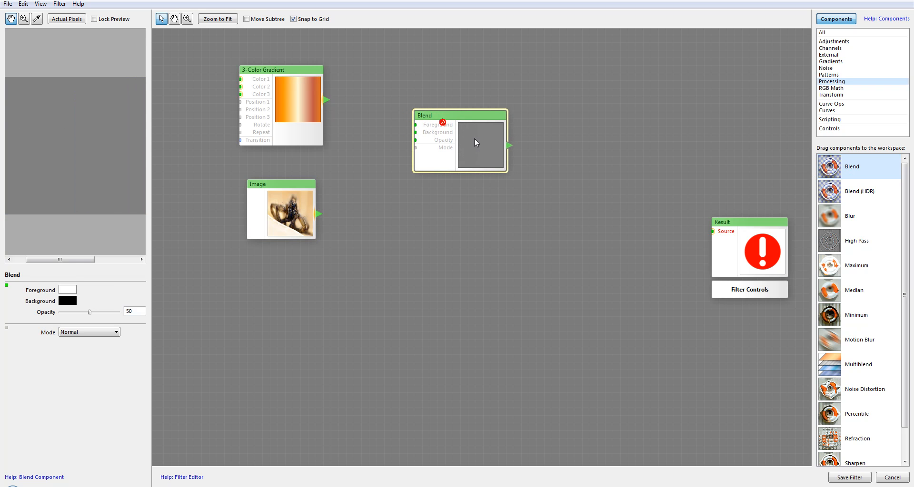
pyautogui.moveTo(843, 195); pyautogui.dragTo(466, 195)
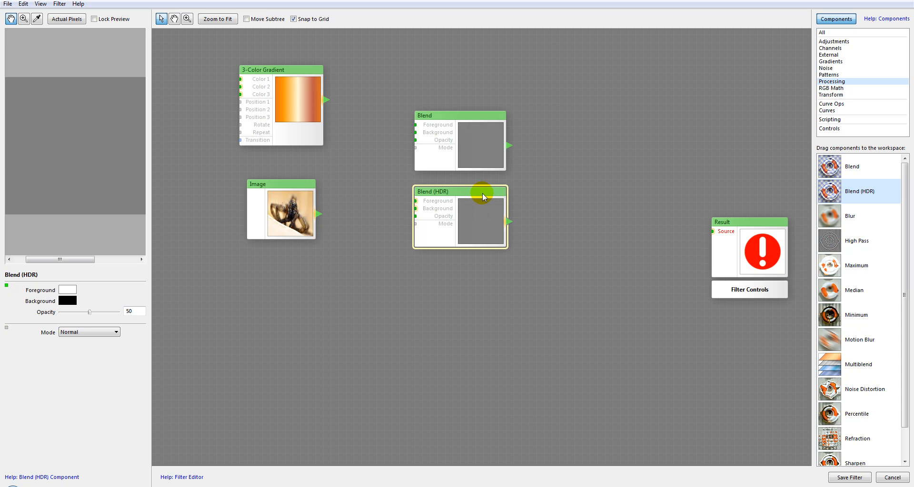
pyautogui.press('Delete')
pyautogui.click(459, 133)
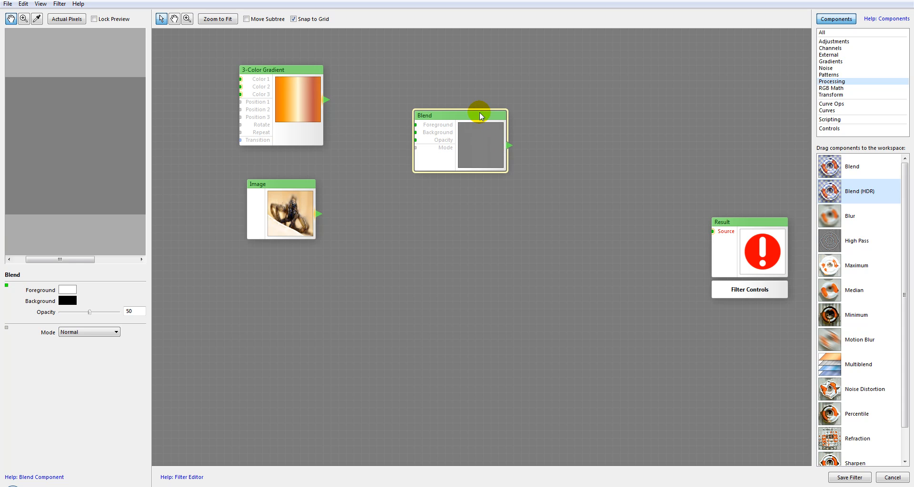
pyautogui.moveTo(477, 113); pyautogui.dragTo(479, 120)
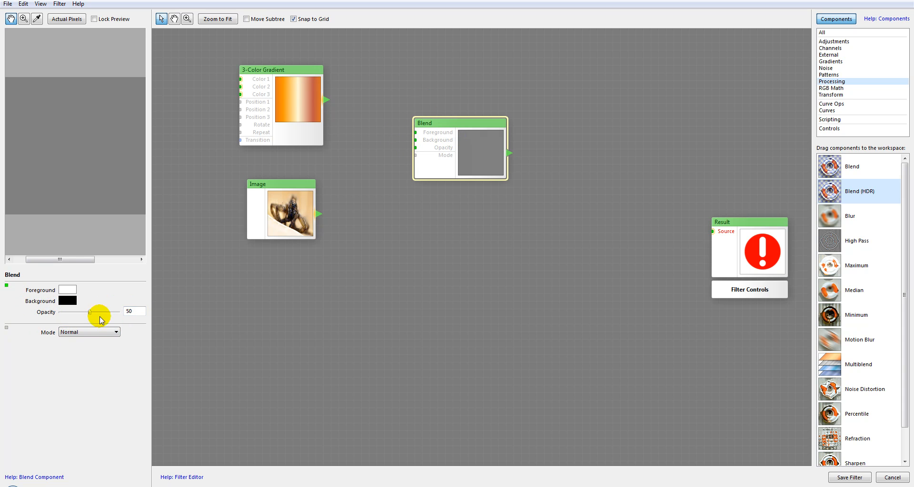
# Step: Connect the 3-Color Gradient to the Blend's Foreground and the Image to its Background, trying Opacity 0 and 40
pyautogui.moveTo(351, 112); pyautogui.dragTo(414, 132)
pyautogui.moveTo(316, 215); pyautogui.dragTo(414, 140)
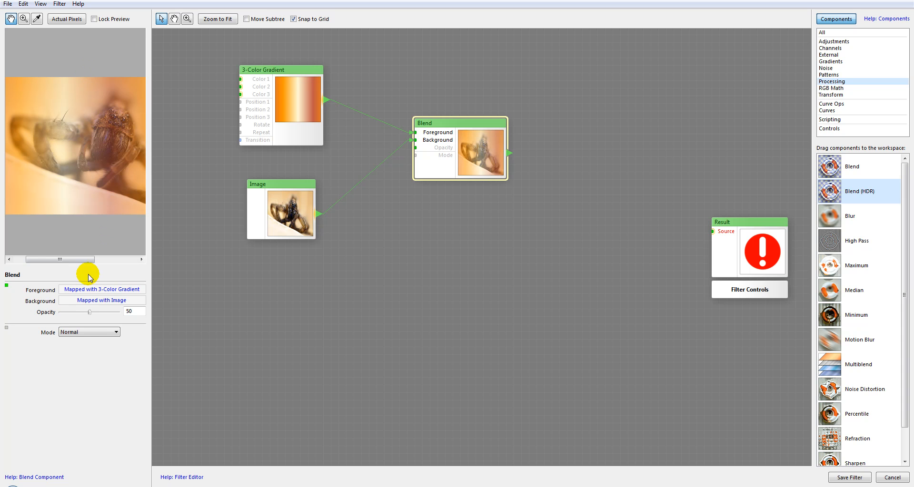
pyautogui.moveTo(89, 316); pyautogui.dragTo(45, 315)
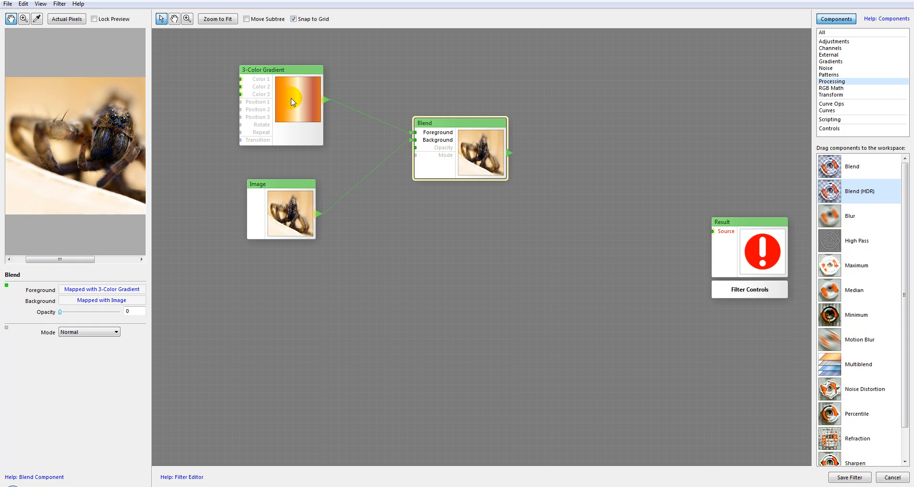
pyautogui.moveTo(61, 312); pyautogui.dragTo(84, 313)
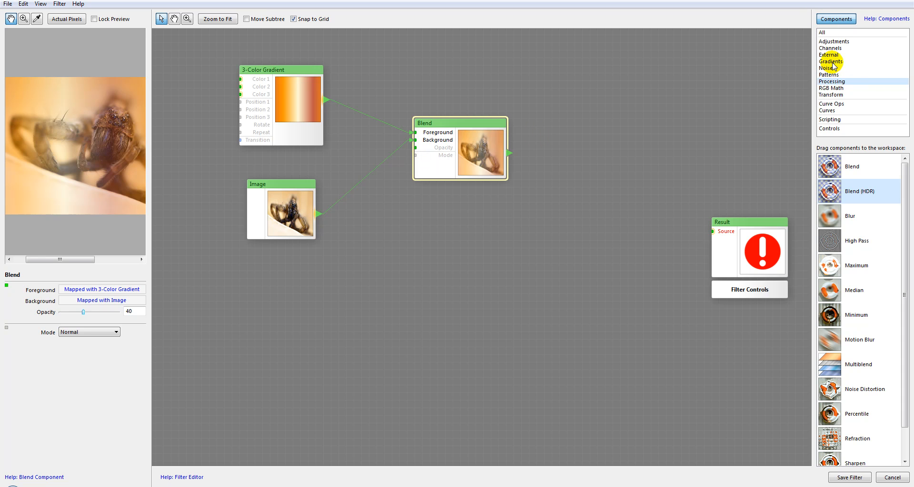
# Step: Add a Perlin Noise component, map it to the Blend's Opacity, and set the noise Contrast to 83
pyautogui.click(827, 69)
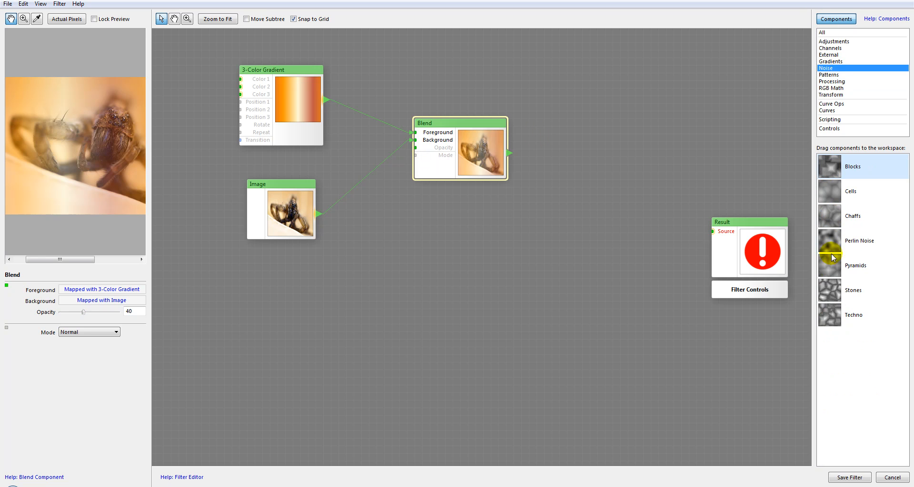
pyautogui.moveTo(833, 242); pyautogui.dragTo(319, 310)
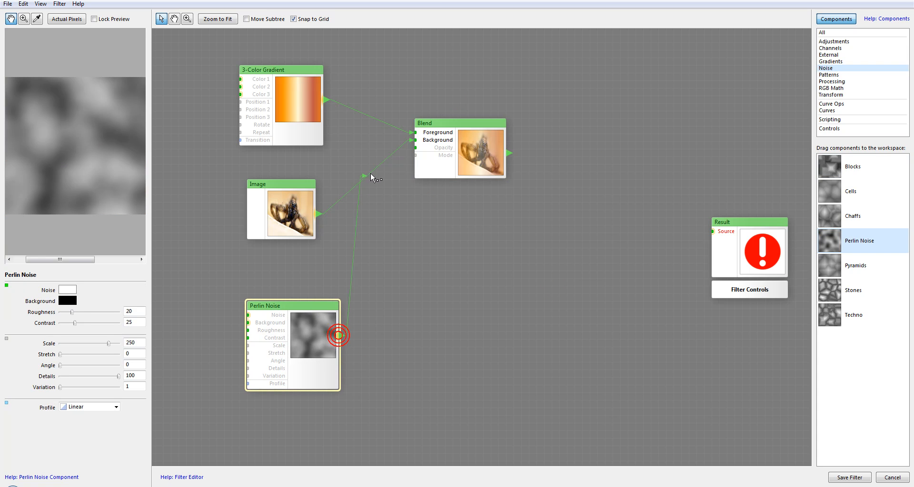
pyautogui.click(484, 162)
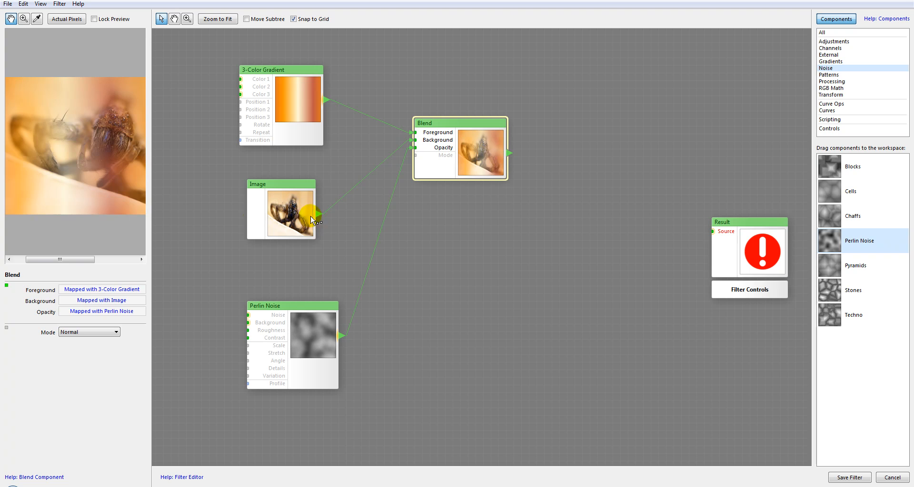
pyautogui.click(295, 329)
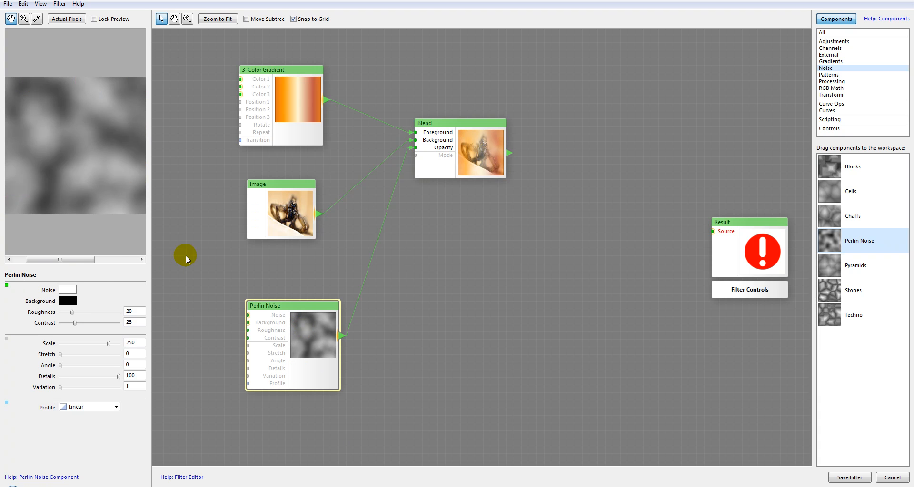
pyautogui.moveTo(82, 323); pyautogui.dragTo(109, 323)
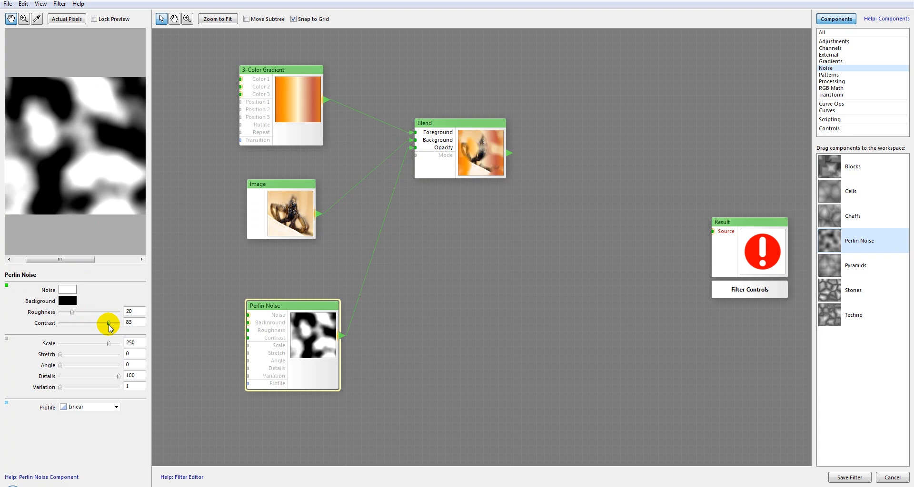
pyautogui.click(487, 163)
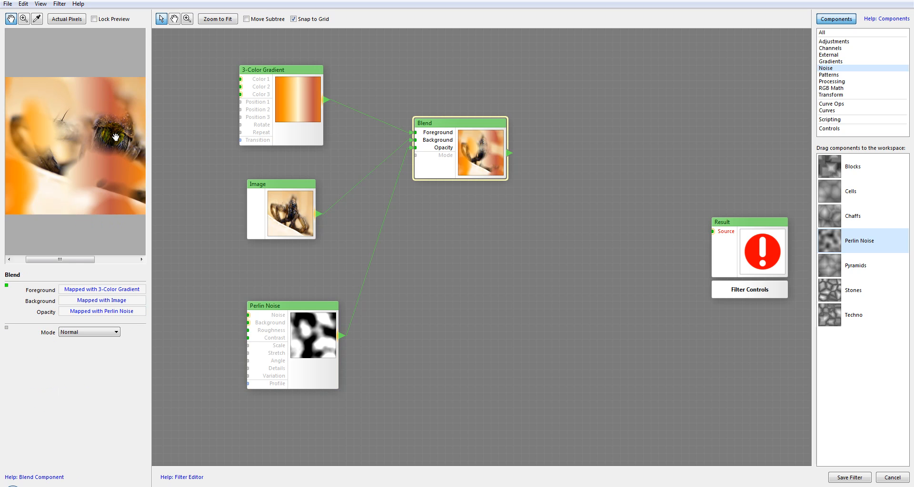
# Step: Try the Darken, Soft Light and Overlay modes on the Blend component and check the preview
pyautogui.click(487, 138)
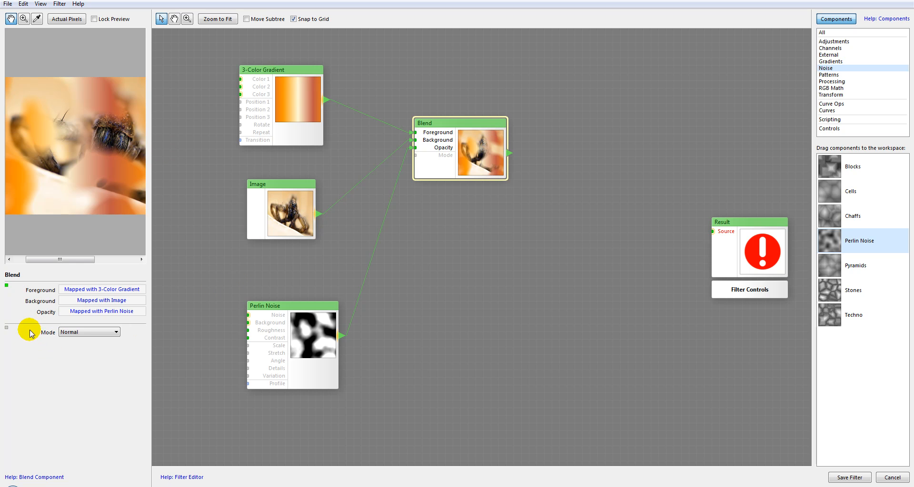
pyautogui.click(116, 333)
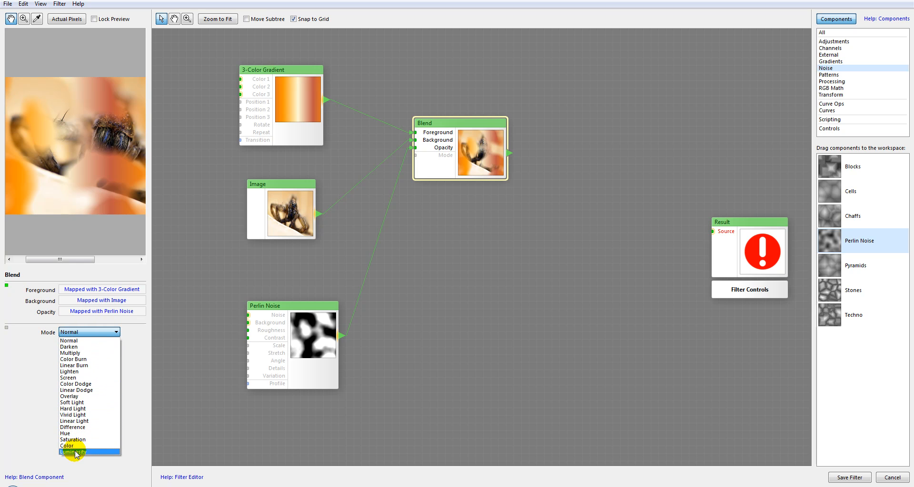
pyautogui.click(69, 347)
pyautogui.click(79, 331)
pyautogui.click(84, 403)
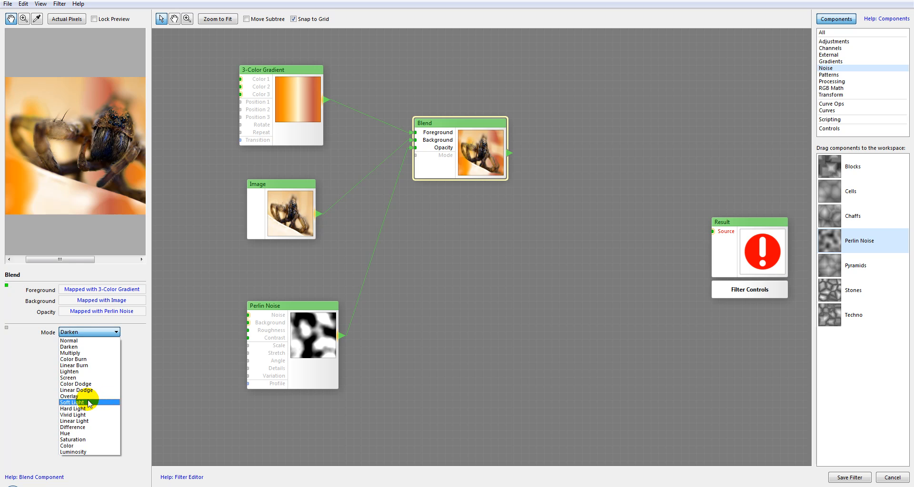
pyautogui.click(88, 331)
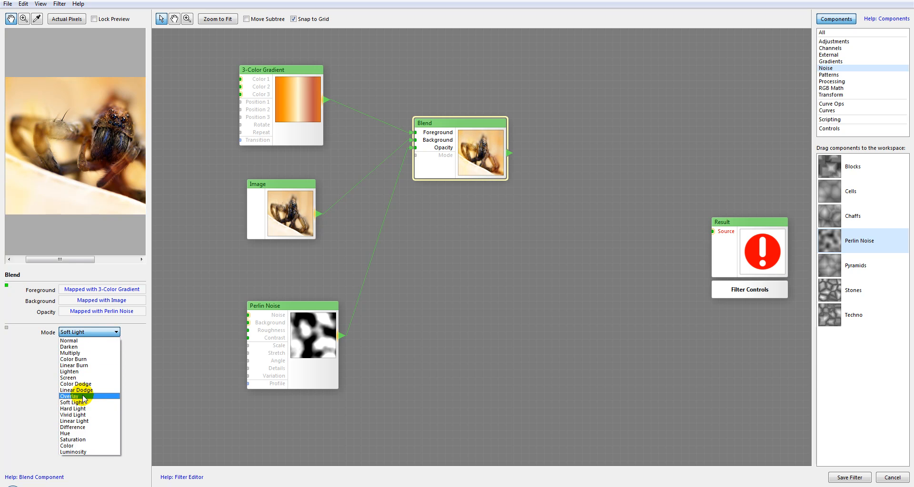
pyautogui.click(76, 397)
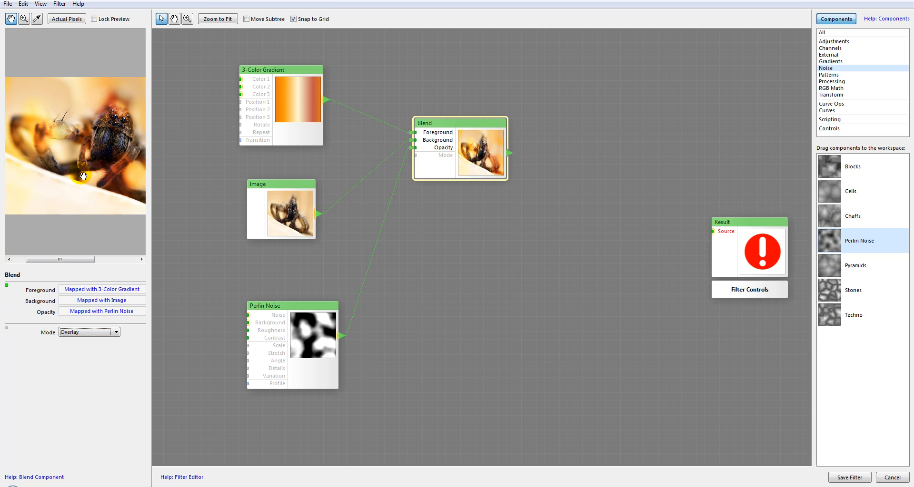
pyautogui.moveTo(105, 119); pyautogui.dragTo(103, 168)
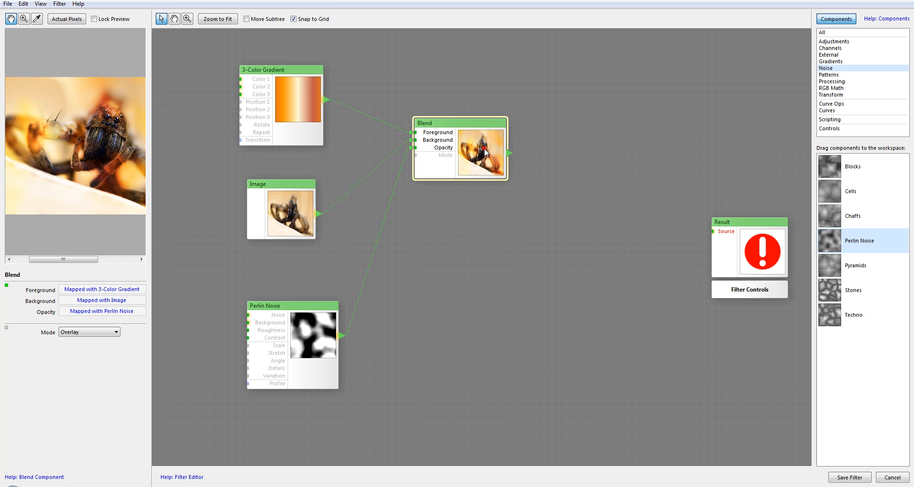
# Step: Replace the Blend component with a Blur component and connect the Image to its Source
pyautogui.press('Delete')
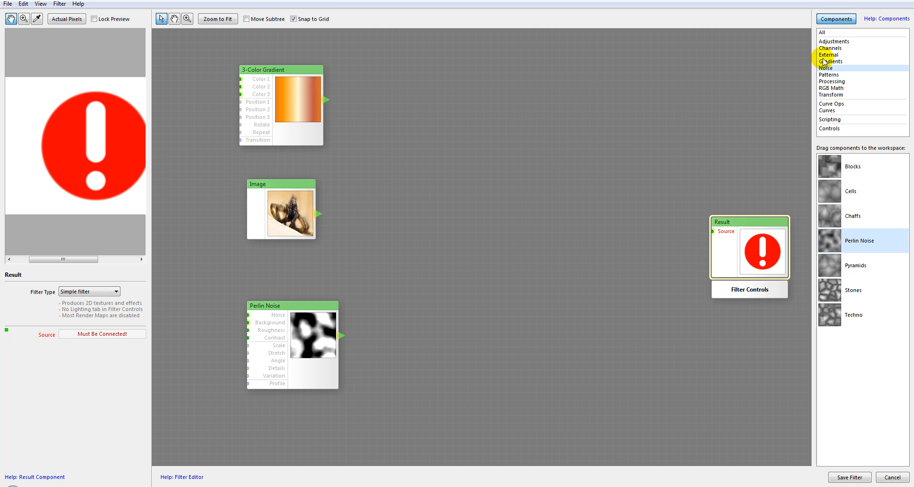
pyautogui.click(831, 81)
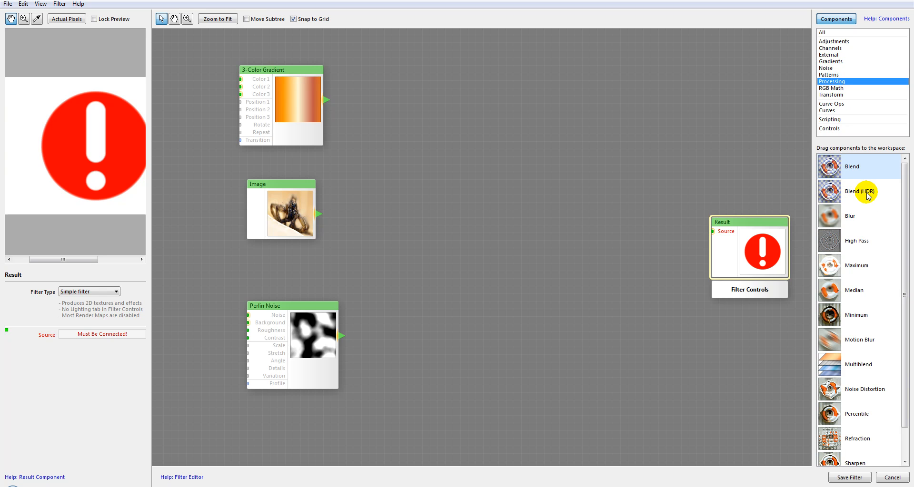
pyautogui.moveTo(828, 216); pyautogui.dragTo(468, 146)
pyautogui.moveTo(535, 148); pyautogui.dragTo(495, 140)
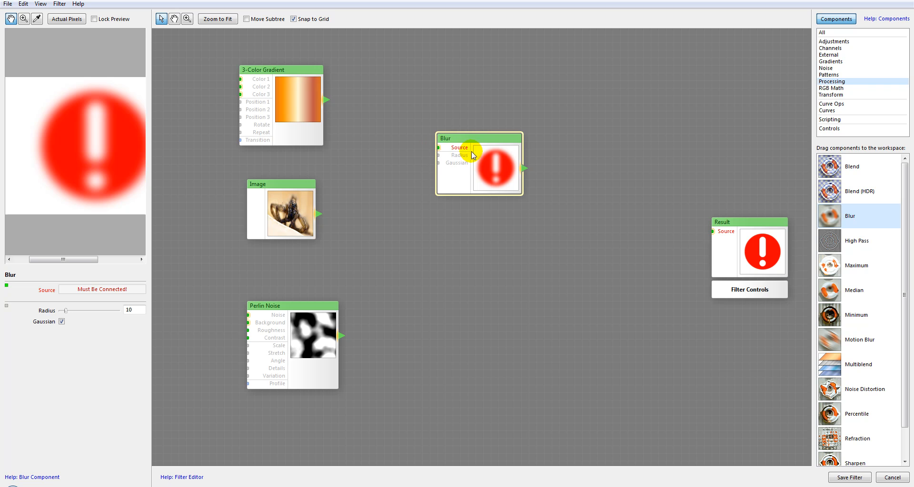
pyautogui.moveTo(317, 213); pyautogui.dragTo(379, 147)
pyautogui.moveTo(452, 149); pyautogui.dragTo(452, 148)
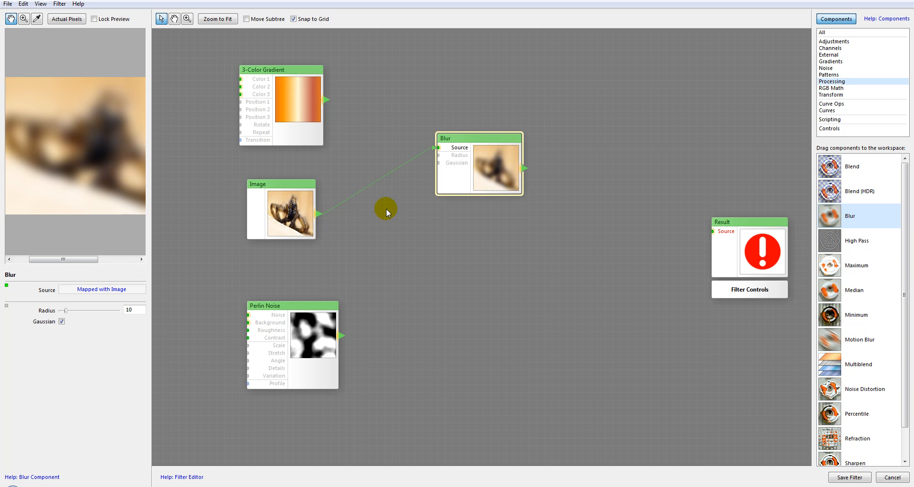
# Step: Try Radius values of 100, 11 and 4 on the Blur component and compare the preview
pyautogui.moveTo(113, 124); pyautogui.dragTo(87, 139)
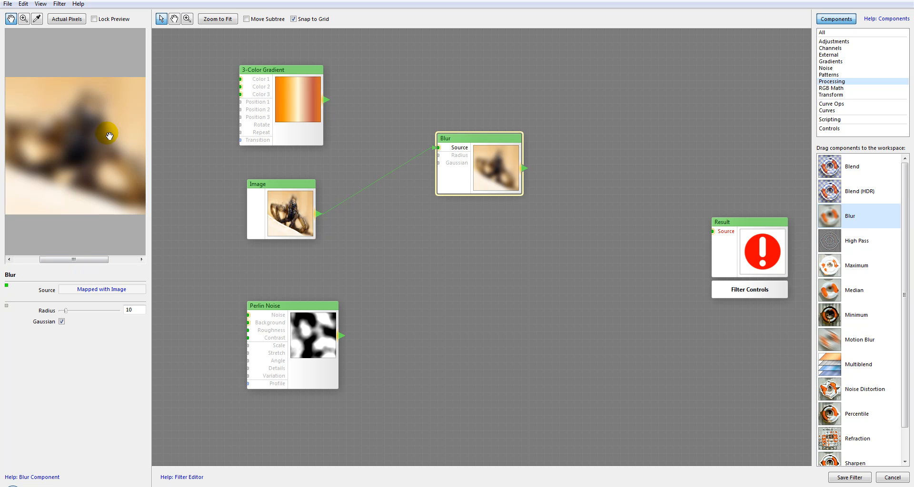
pyautogui.moveTo(66, 310); pyautogui.dragTo(138, 308)
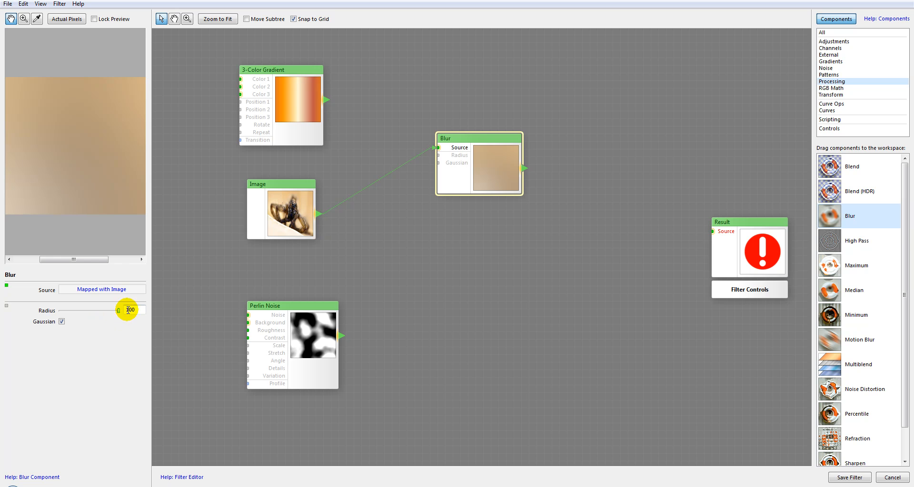
pyautogui.moveTo(113, 313); pyautogui.dragTo(66, 314)
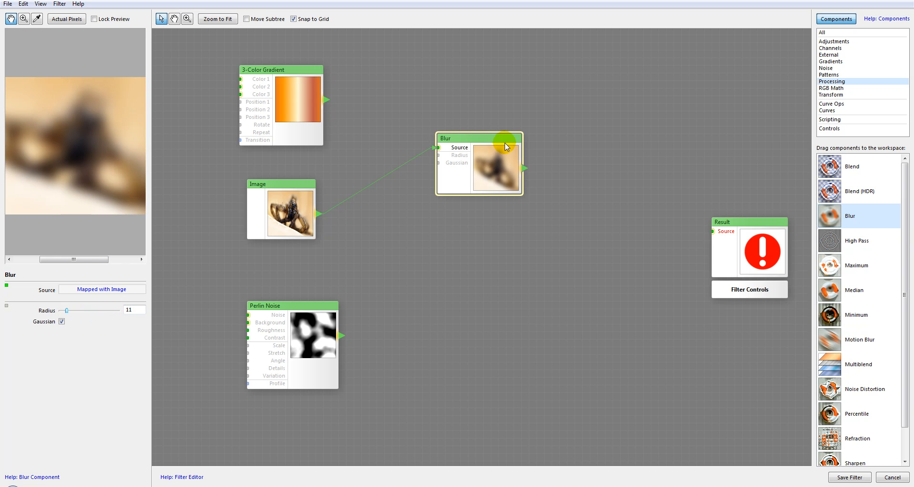
pyautogui.moveTo(71, 146); pyautogui.dragTo(98, 139)
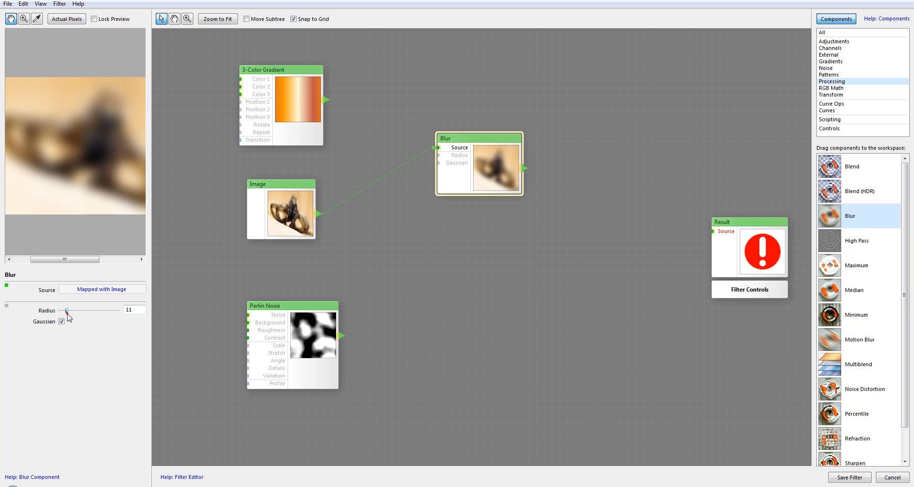
pyautogui.moveTo(67, 311); pyautogui.dragTo(62, 312)
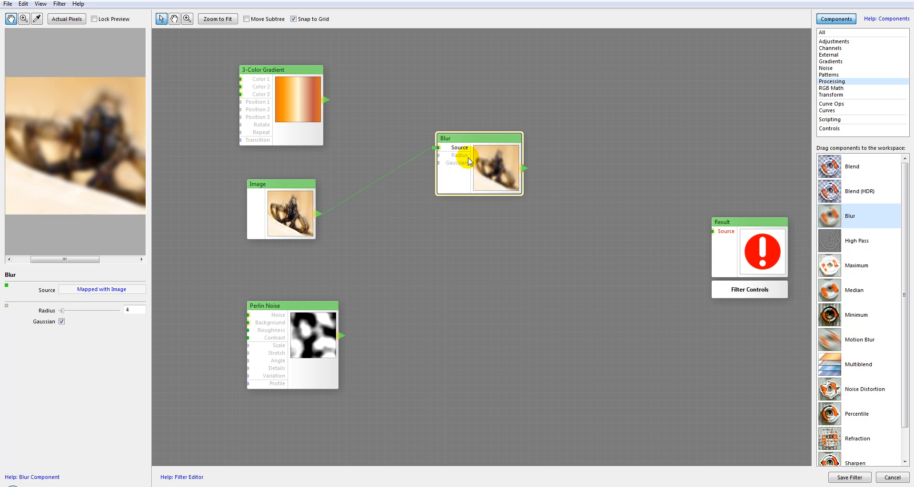
pyautogui.moveTo(468, 158); pyautogui.dragTo(519, 148)
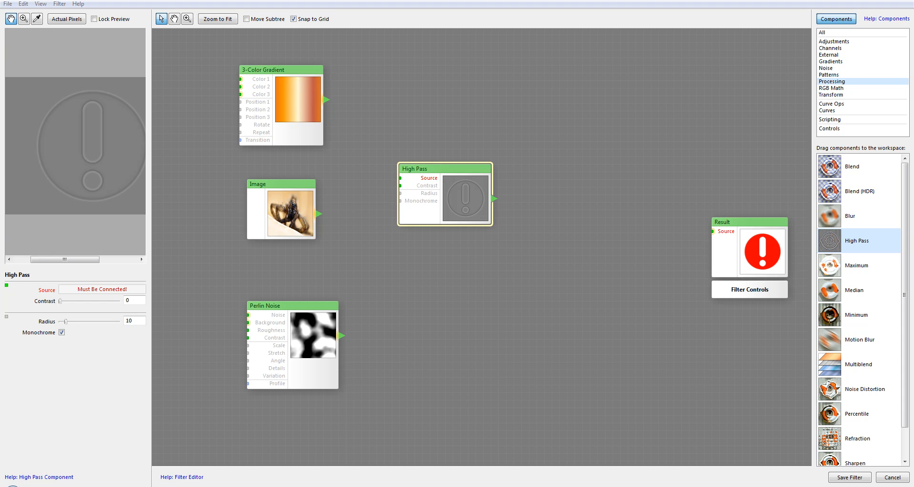
# Step: Connect the Image to the High Pass component's Source and inspect different areas of the resulting preview
pyautogui.moveTo(319, 213)
pyautogui.mouseDown()
pyautogui.moveTo(346, 174)
pyautogui.moveTo(399, 178)
pyautogui.mouseUp()
pyautogui.moveTo(108, 149); pyautogui.dragTo(59, 181)
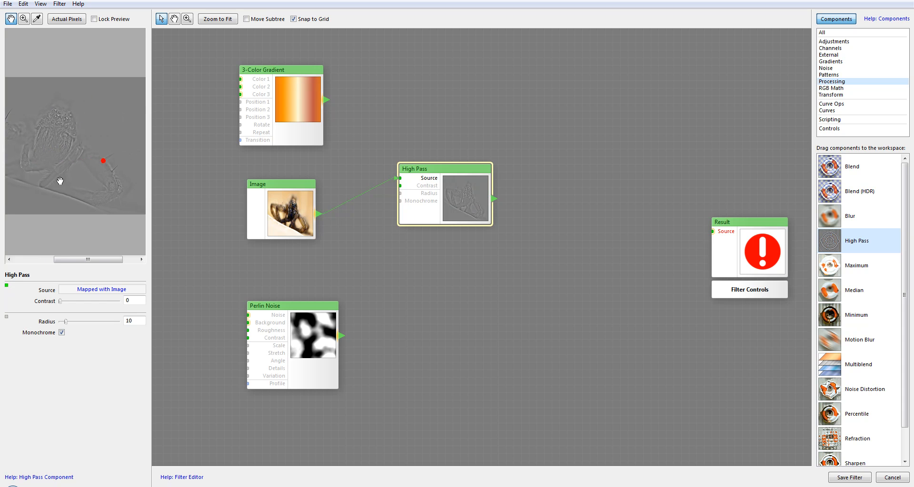
pyautogui.moveTo(118, 186); pyautogui.dragTo(80, 153)
pyautogui.moveTo(104, 85); pyautogui.dragTo(113, 123)
pyautogui.click(309, 205)
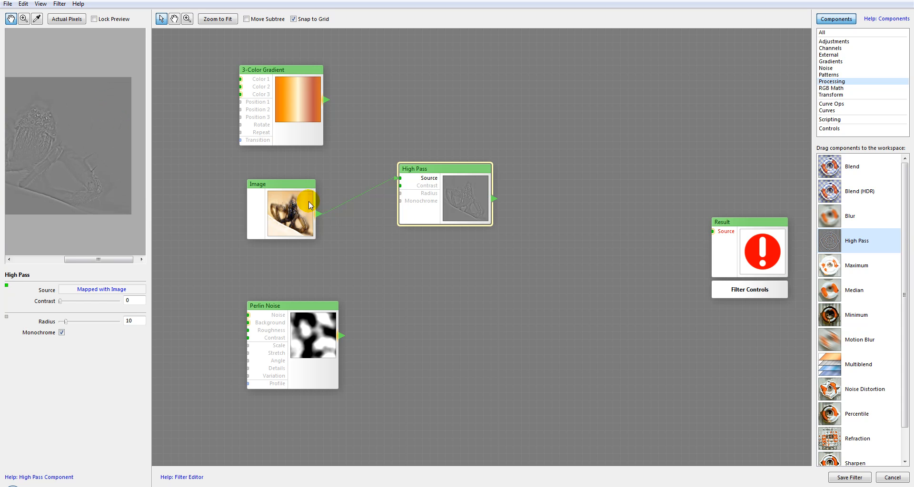
pyautogui.moveTo(109, 84); pyautogui.dragTo(59, 119)
# Step: Compare the original Image preview with the High Pass preview, examining the edge detail up close
pyautogui.click(286, 210)
pyautogui.click(286, 209)
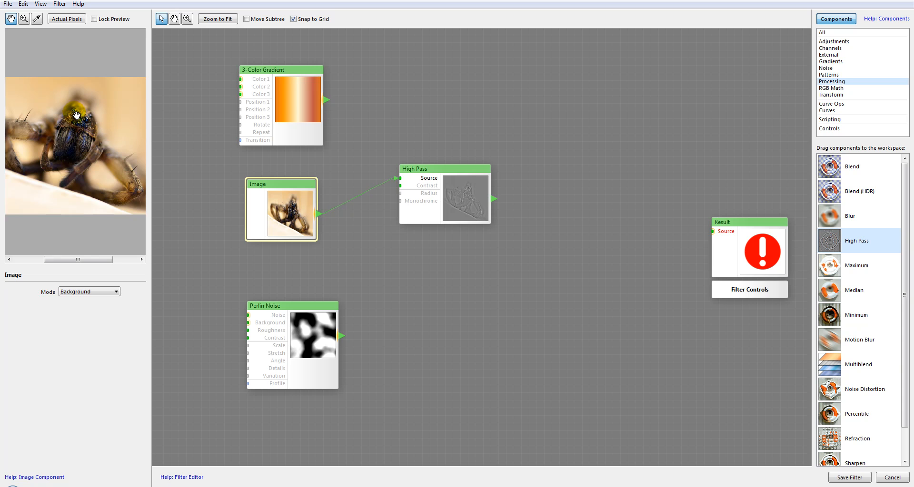
pyautogui.click(454, 195)
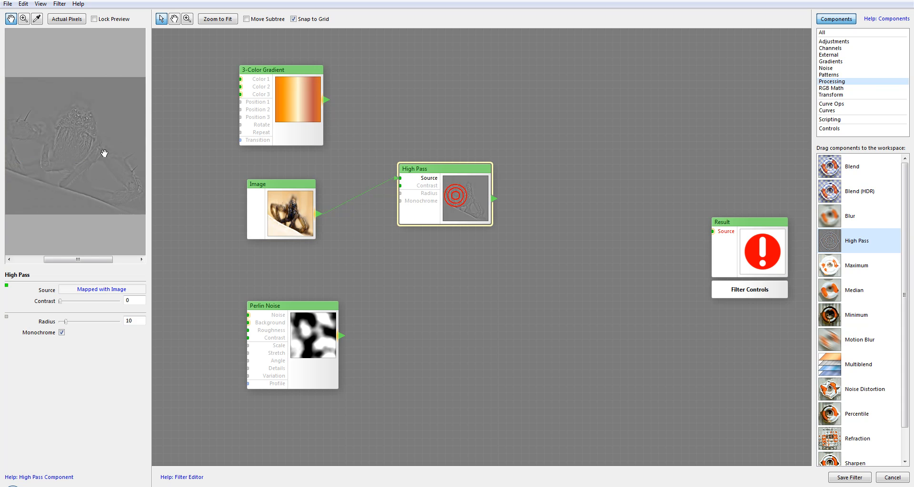
pyautogui.scroll(3, 102, 152)
pyautogui.moveTo(88, 121); pyautogui.dragTo(99, 174)
pyautogui.scroll(-1, 80, 160)
pyautogui.scroll(-2, 83, 143)
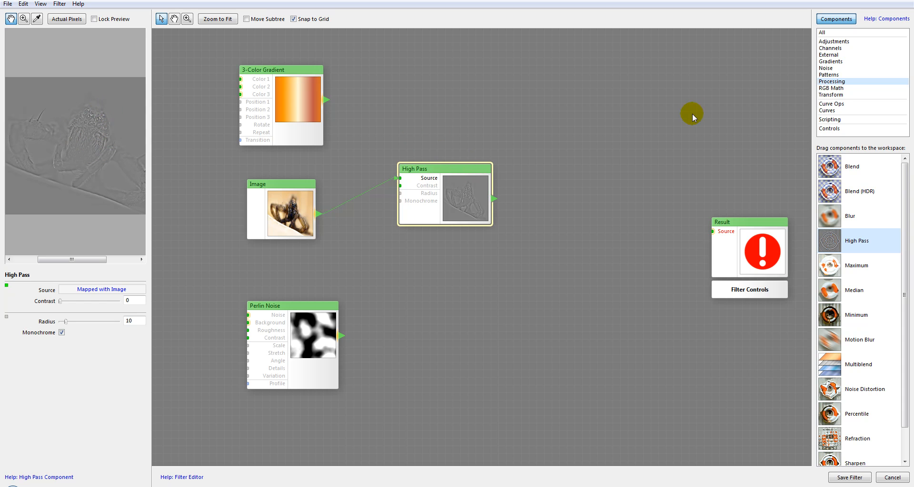
# Step: Replace a trial Brightness / Contrast component with a Threshold component fed by the High Pass, with Threshold set to 49
pyautogui.click(832, 42)
pyautogui.moveTo(830, 166); pyautogui.dragTo(590, 148)
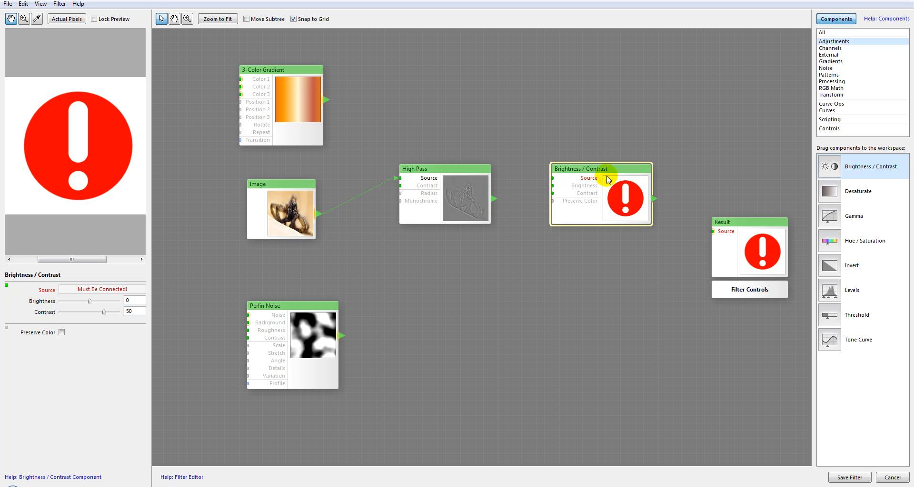
pyautogui.press('Delete')
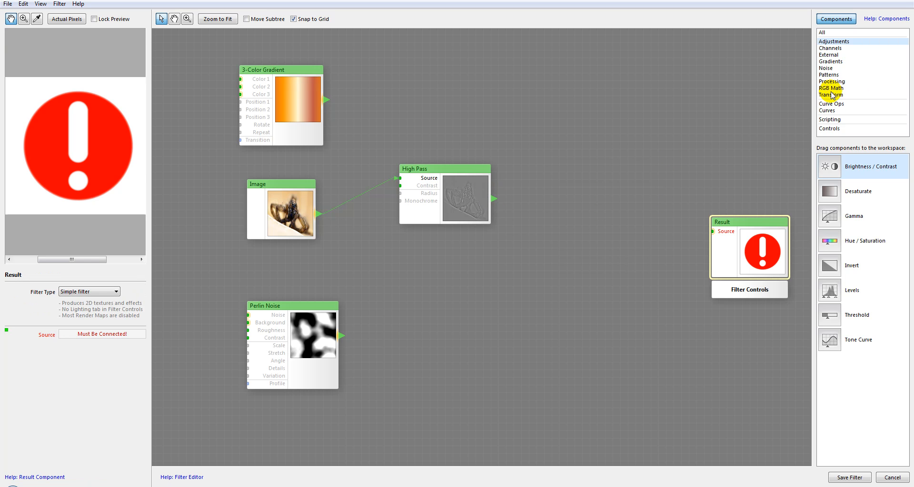
pyautogui.moveTo(833, 311); pyautogui.dragTo(578, 169)
pyautogui.moveTo(94, 301)
pyautogui.mouseDown()
pyautogui.moveTo(87, 313)
pyautogui.moveTo(60, 312)
pyautogui.moveTo(88, 301)
pyautogui.mouseUp()
pyautogui.moveTo(87, 136)
pyautogui.mouseDown()
pyautogui.moveTo(114, 154)
pyautogui.moveTo(6, 152)
pyautogui.moveTo(101, 140)
pyautogui.mouseUp()
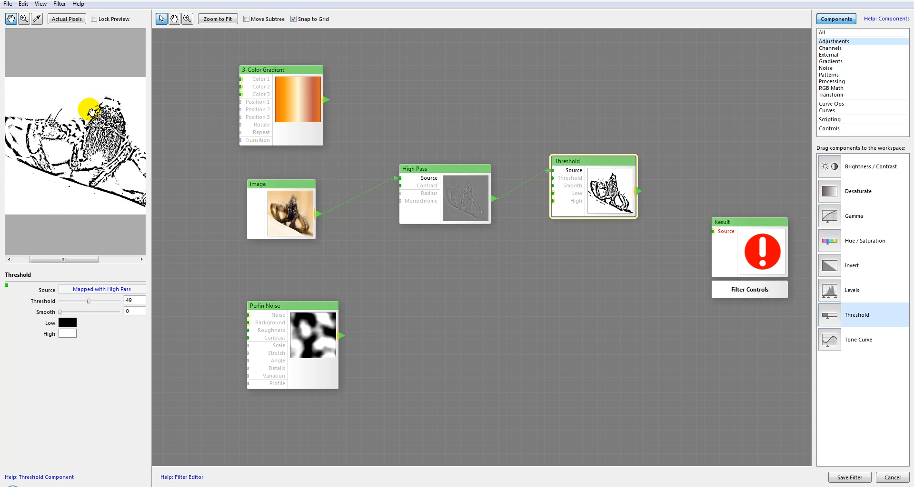
# Step: Compare the Image, High Pass and Threshold previews, examining how the edges are rendered at different zoom levels
pyautogui.moveTo(97, 114); pyautogui.dragTo(72, 136)
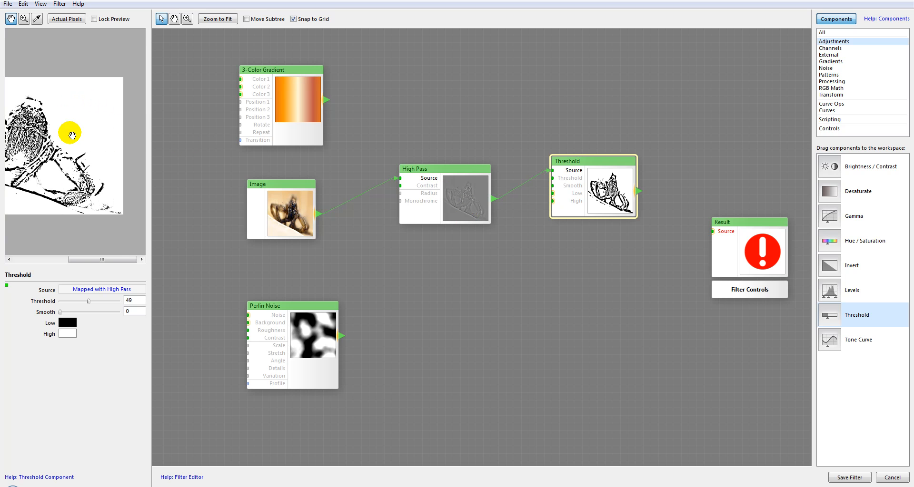
pyautogui.click(298, 211)
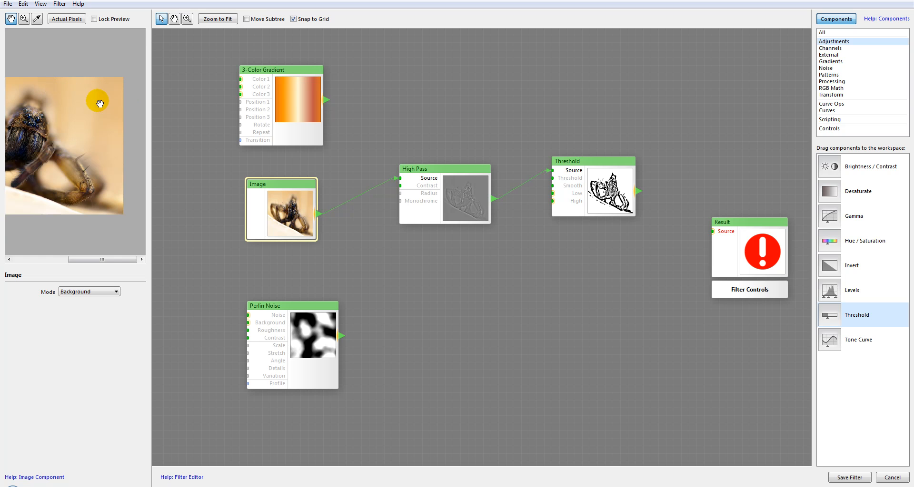
pyautogui.click(483, 196)
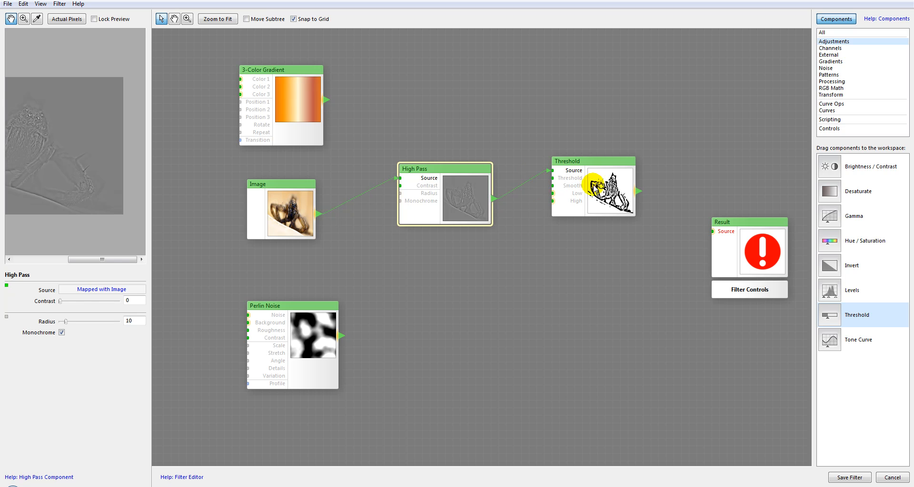
pyautogui.click(587, 186)
pyautogui.moveTo(48, 132); pyautogui.dragTo(88, 96)
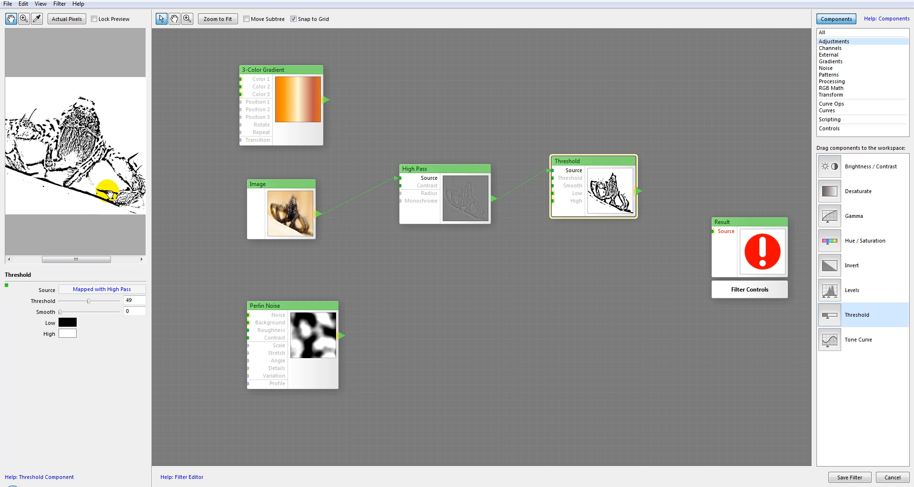
pyautogui.scroll(4, 92, 149)
pyautogui.scroll(-1, 92, 149)
pyautogui.moveTo(98, 127); pyautogui.dragTo(96, 98)
pyautogui.scroll(-1, 94, 97)
pyautogui.moveTo(89, 137); pyautogui.dragTo(61, 157)
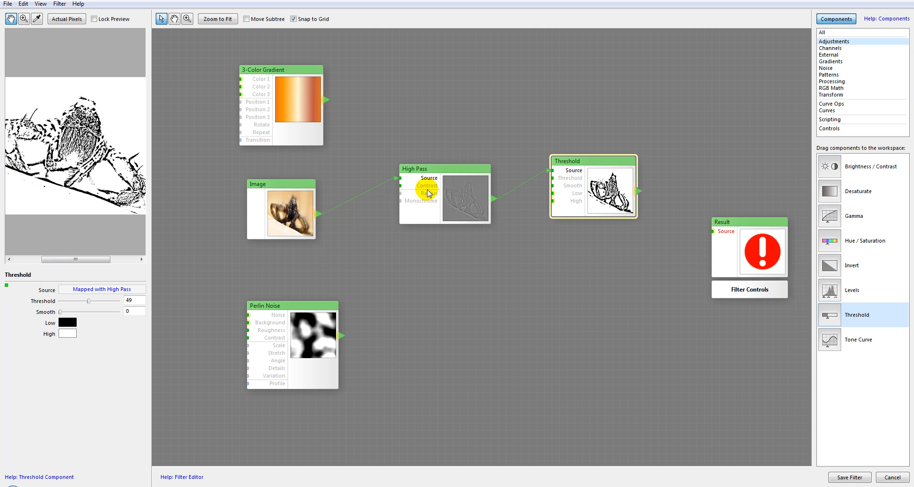
# Step: Try a Contrast of 85 on the High Pass component and check the Threshold preview
pyautogui.click(467, 192)
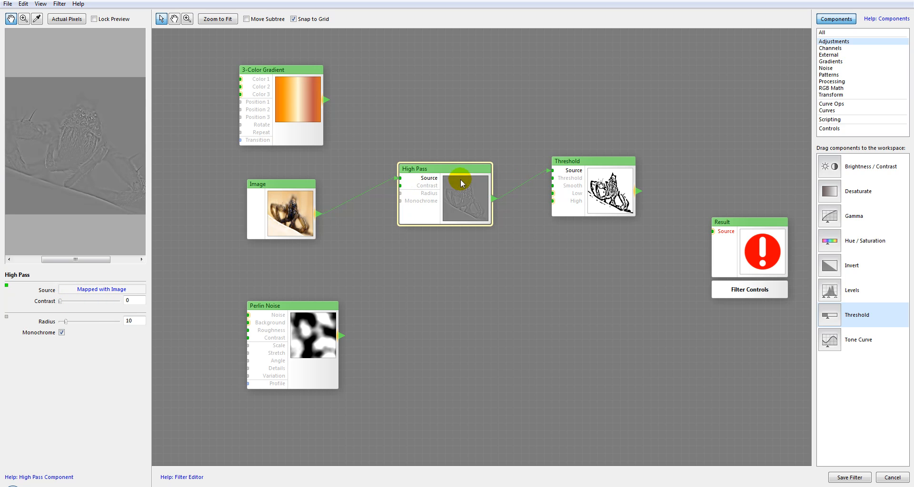
pyautogui.moveTo(63, 302); pyautogui.dragTo(114, 305)
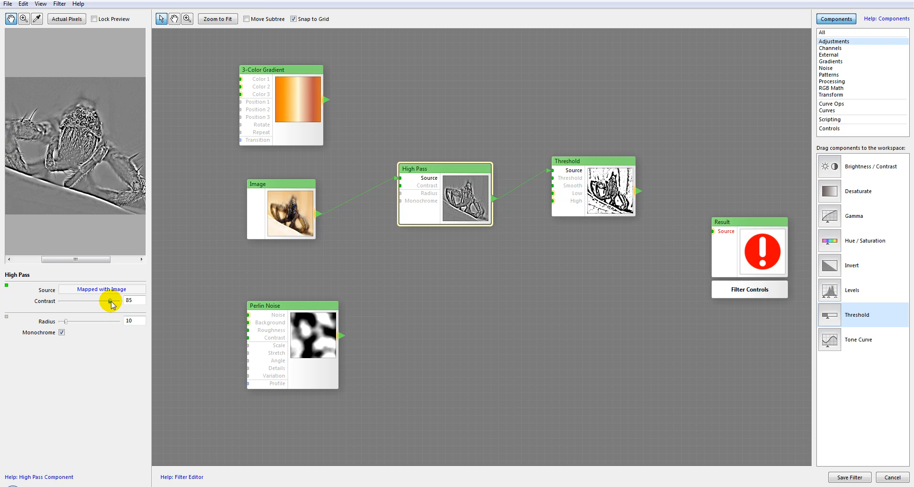
pyautogui.click(603, 181)
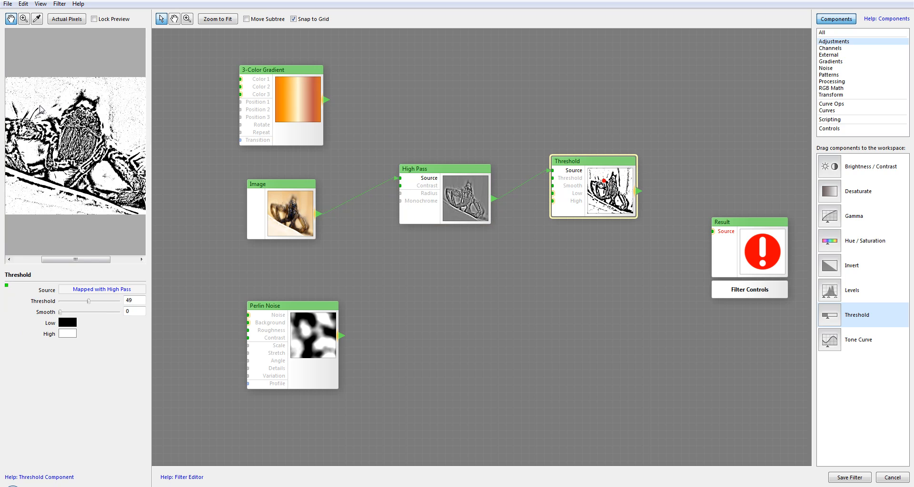
pyautogui.moveTo(129, 115); pyautogui.dragTo(117, 128)
# Step: Set the High Pass Contrast to 60 and Radius to 3, and inspect the High Pass and Threshold previews
pyautogui.click(444, 162)
pyautogui.click(451, 185)
pyautogui.moveTo(107, 305); pyautogui.dragTo(95, 301)
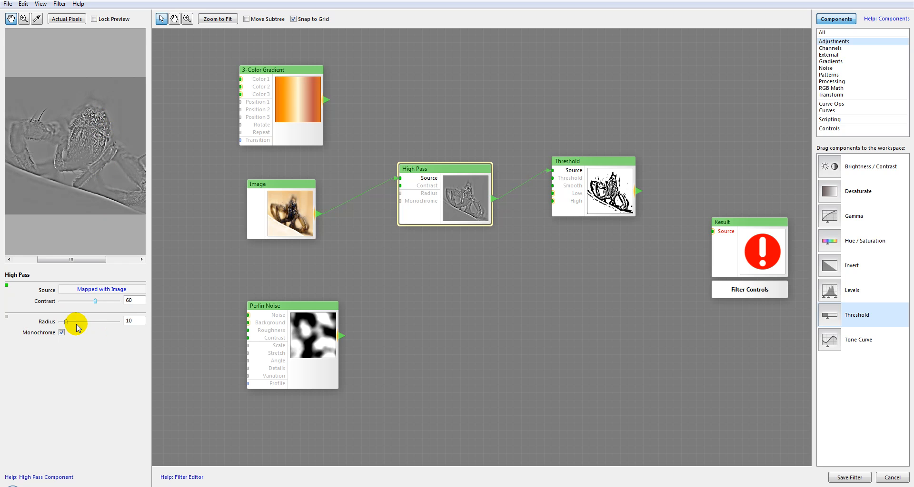
pyautogui.moveTo(65, 324); pyautogui.dragTo(62, 323)
pyautogui.moveTo(90, 129); pyautogui.dragTo(80, 143)
pyautogui.scroll(3, 80, 144)
pyautogui.scroll(-3, 92, 83)
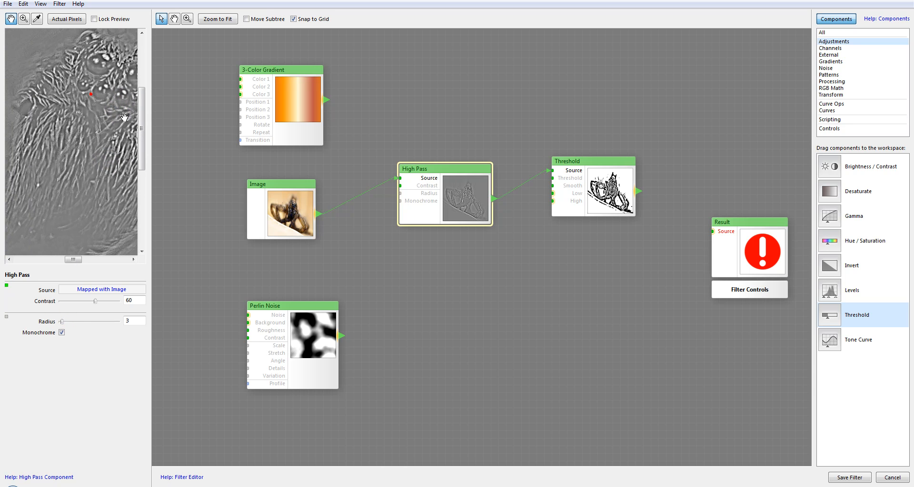
pyautogui.click(599, 199)
pyautogui.scroll(-3, 95, 157)
pyautogui.scroll(2, 95, 157)
pyautogui.moveTo(87, 135); pyautogui.dragTo(65, 175)
pyautogui.moveTo(74, 131); pyautogui.dragTo(93, 122)
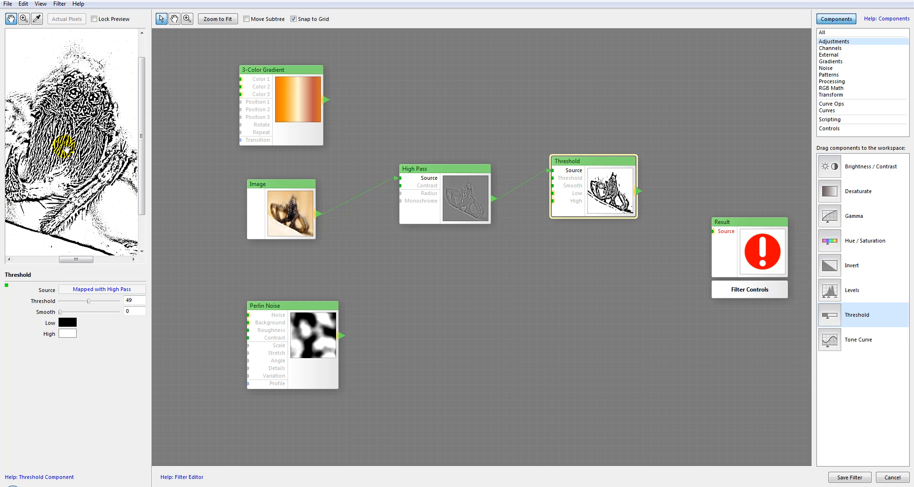
# Step: Try Radius values of 0 and 1 on the High Pass component and examine the Threshold preview's fine detail
pyautogui.click(479, 204)
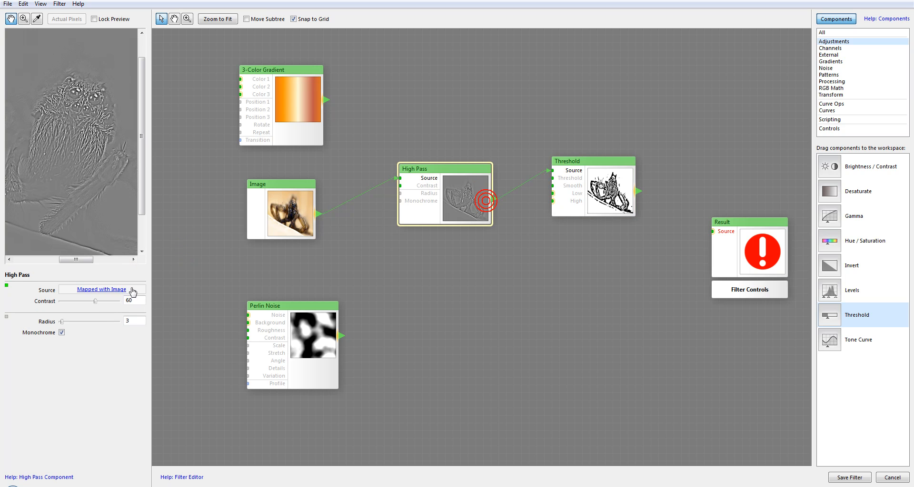
pyautogui.moveTo(61, 321); pyautogui.dragTo(54, 322)
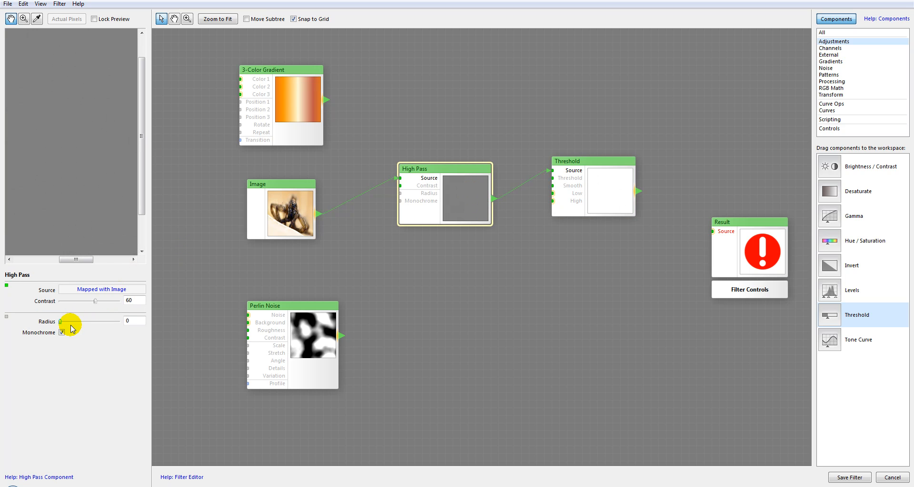
pyautogui.press('Tab')
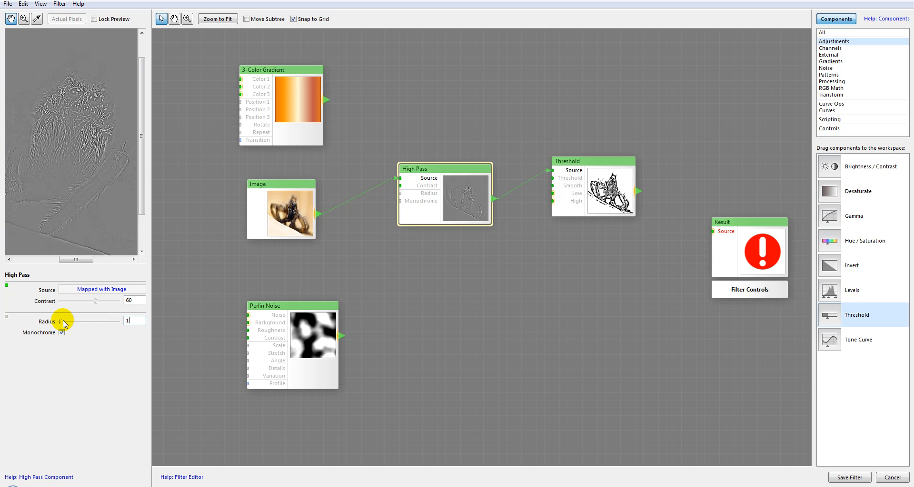
pyautogui.click(611, 193)
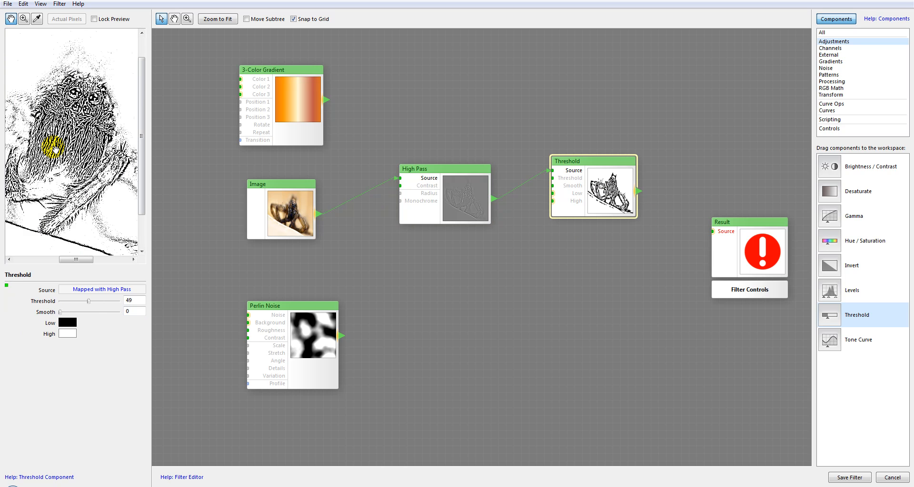
pyautogui.click(56, 148)
pyautogui.rightClick(69, 124)
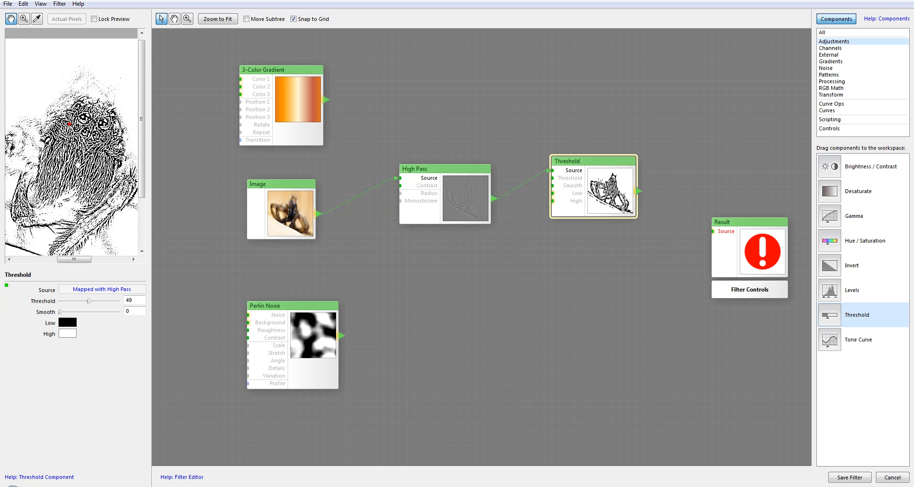
pyautogui.moveTo(74, 164); pyautogui.dragTo(82, 130)
pyautogui.scroll(-1, 100, 135)
pyautogui.click(82, 130)
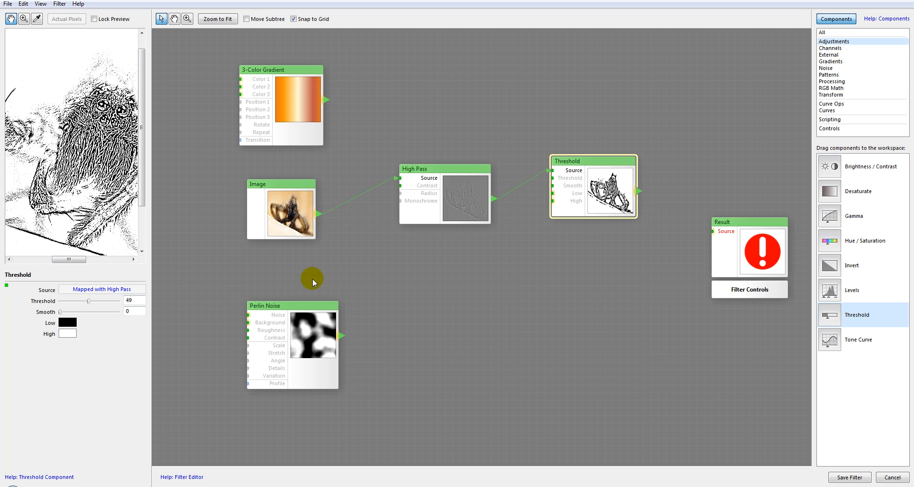
# Step: Set the High Pass Radius to 50 and examine the Threshold preview
pyautogui.click(482, 196)
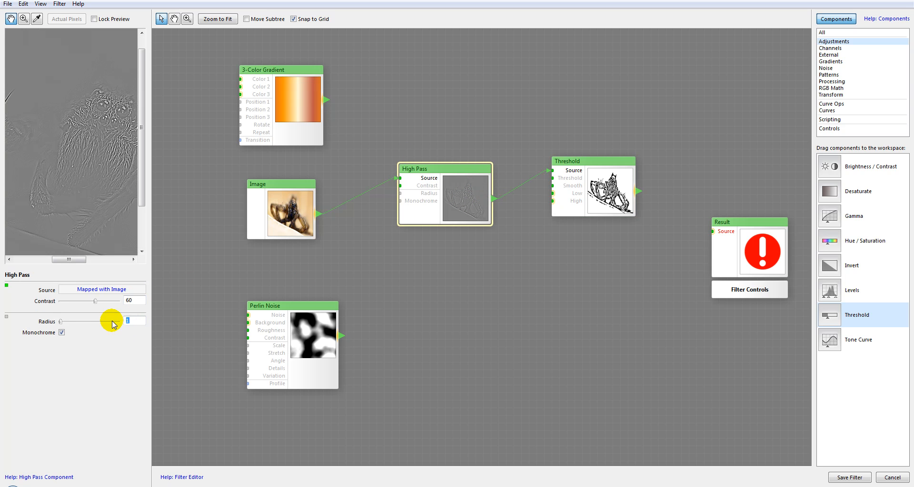
pyautogui.click(587, 186)
pyautogui.moveTo(110, 145); pyautogui.dragTo(92, 165)
pyautogui.scroll(-1, 52, 171)
pyautogui.scroll(1, 91, 167)
pyautogui.moveTo(91, 131); pyautogui.dragTo(126, 170)
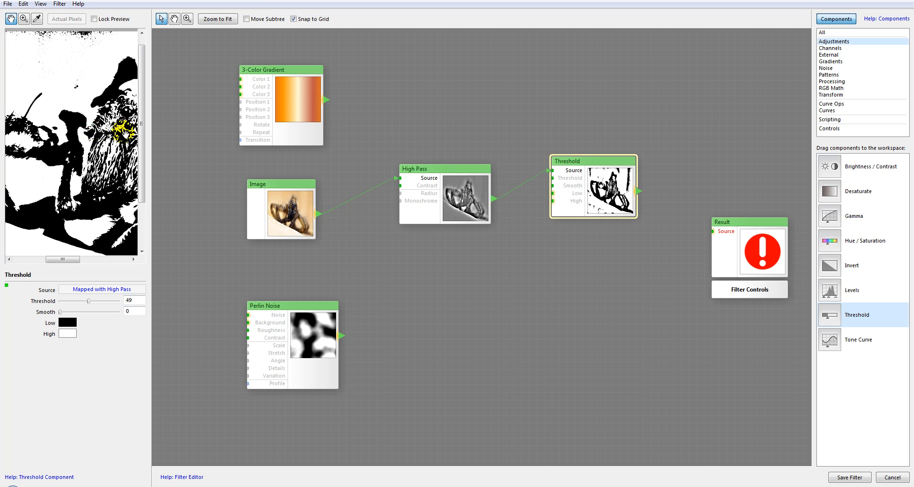
pyautogui.moveTo(125, 127); pyautogui.dragTo(57, 125)
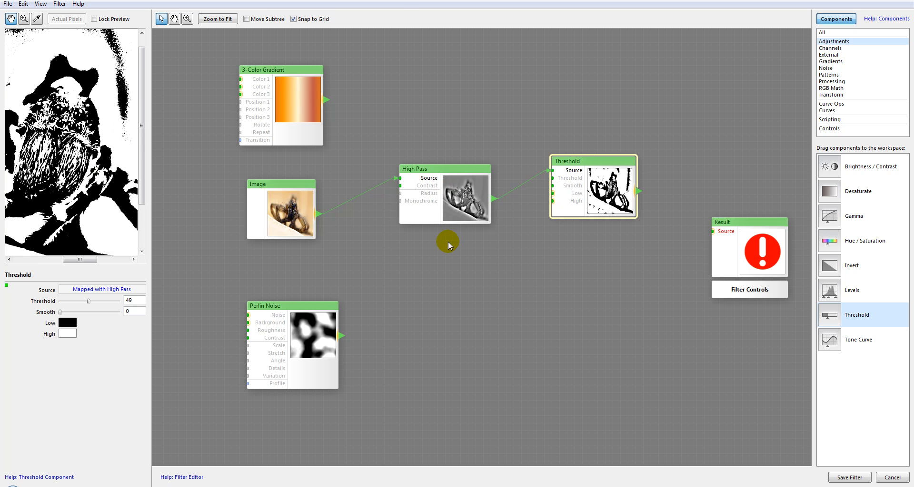
# Step: Duplicate the High Pass component below the original, connect the Image to the copy's Source, and set its Radius to 1
pyautogui.moveTo(456, 200); pyautogui.dragTo(455, 184)
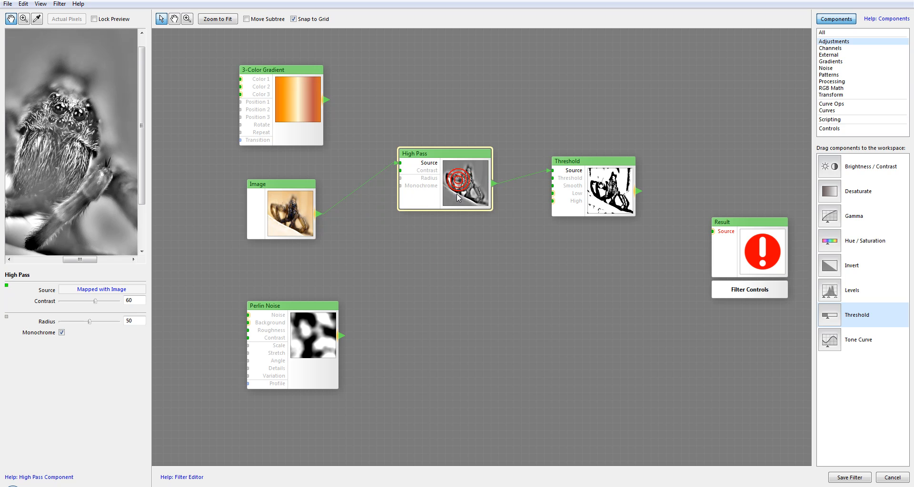
pyautogui.click(455, 254)
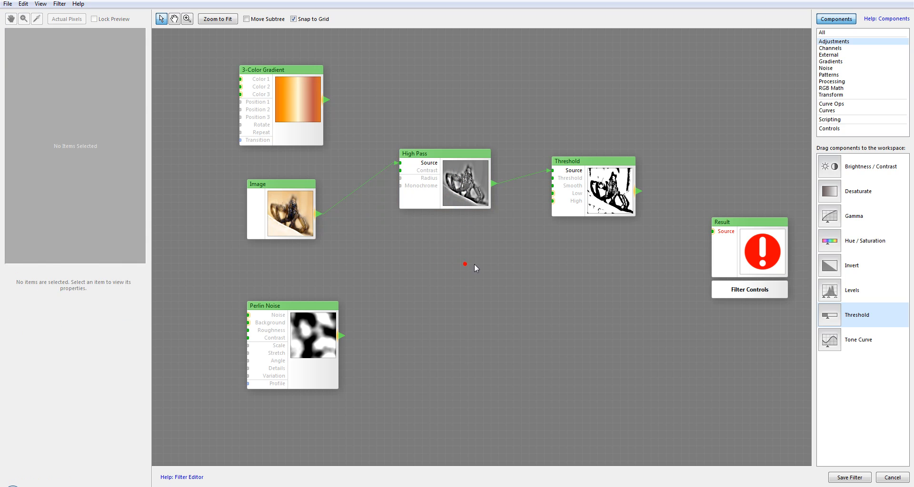
pyautogui.hotkey('ctrl', 'v')
pyautogui.moveTo(319, 214); pyautogui.dragTo(408, 277)
pyautogui.click(92, 318)
pyautogui.moveTo(87, 326); pyautogui.dragTo(66, 323)
pyautogui.click(139, 318)
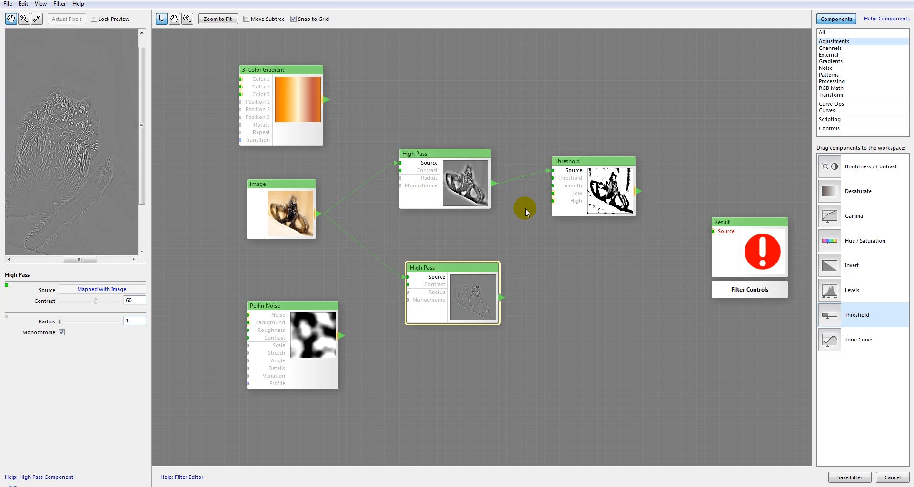
# Step: Duplicate the Threshold component, feed the copy from the lower High Pass, and arrange the two Threshold components in a column
pyautogui.moveTo(583, 183)
pyautogui.mouseDown()
pyautogui.moveTo(590, 177)
pyautogui.moveTo(581, 179)
pyautogui.mouseUp()
pyautogui.click(581, 209)
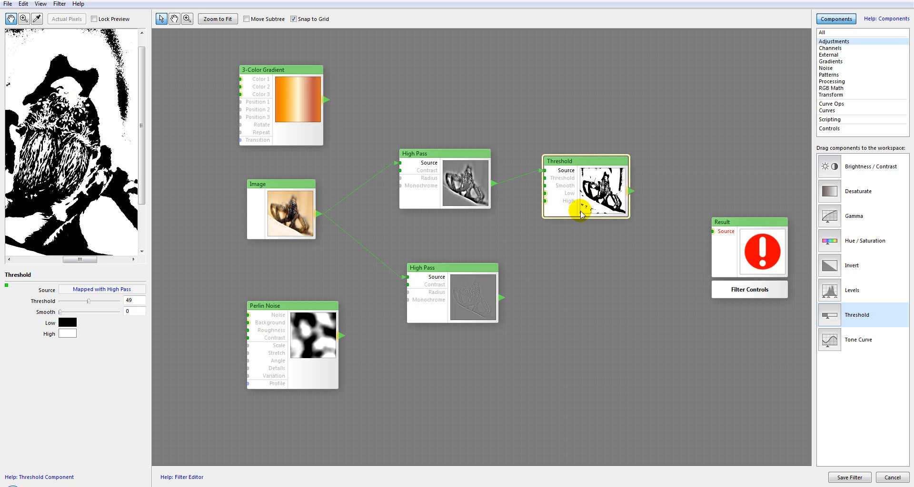
pyautogui.click(571, 253)
pyautogui.hotkey('ctrl', 'v')
pyautogui.moveTo(485, 276); pyautogui.dragTo(606, 277)
pyautogui.moveTo(502, 298); pyautogui.dragTo(561, 254)
pyautogui.click(594, 169)
pyautogui.moveTo(594, 169); pyautogui.dragTo(581, 168)
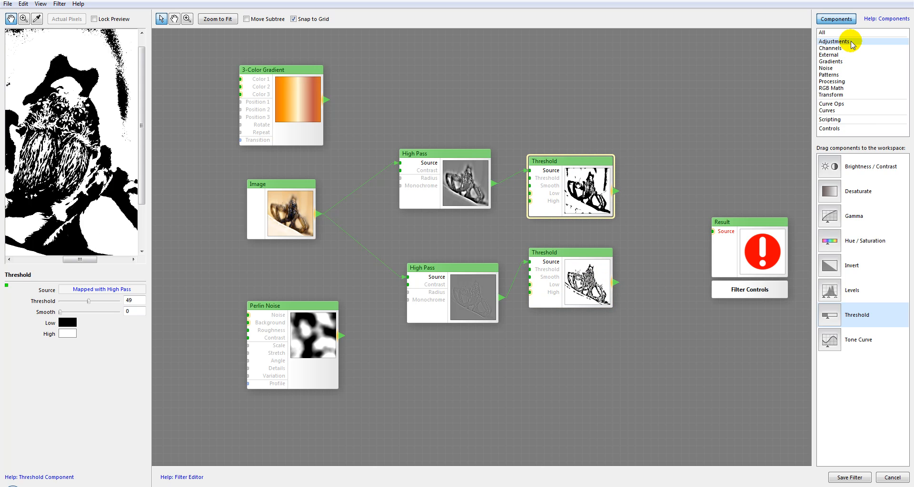
# Step: Add a Blend component with the upper Threshold as Foreground and the lower Threshold as Background, and inspect the result
pyautogui.click(836, 82)
pyautogui.moveTo(829, 166); pyautogui.dragTo(688, 163)
pyautogui.moveTo(682, 167); pyautogui.dragTo(688, 170)
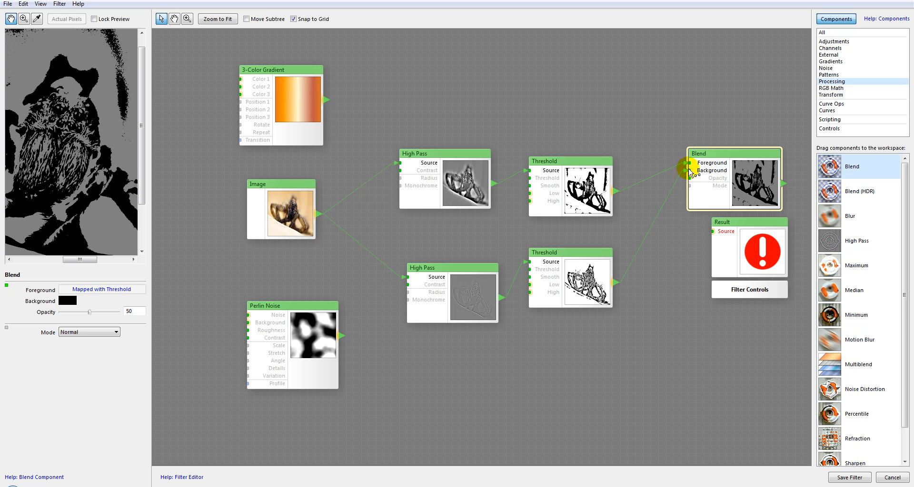
pyautogui.moveTo(5, 178); pyautogui.dragTo(89, 107)
pyautogui.scroll(-1, 78, 176)
pyautogui.scroll(2, 81, 124)
pyautogui.scroll(-1, 84, 130)
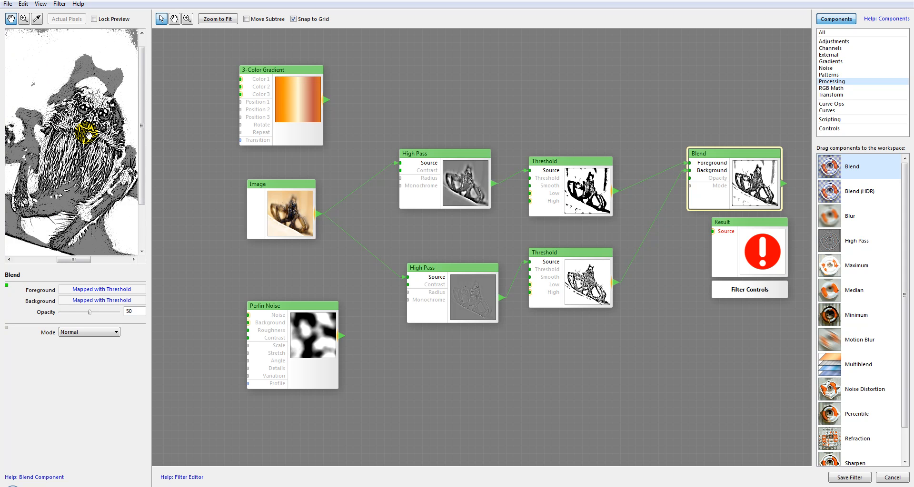
# Step: Delete the upper High Pass and both Threshold components, and reposition the remaining High Pass and Blend closer together in the upper area
pyautogui.moveTo(55, 156); pyautogui.dragTo(112, 190)
pyautogui.scroll(-1, 85, 192)
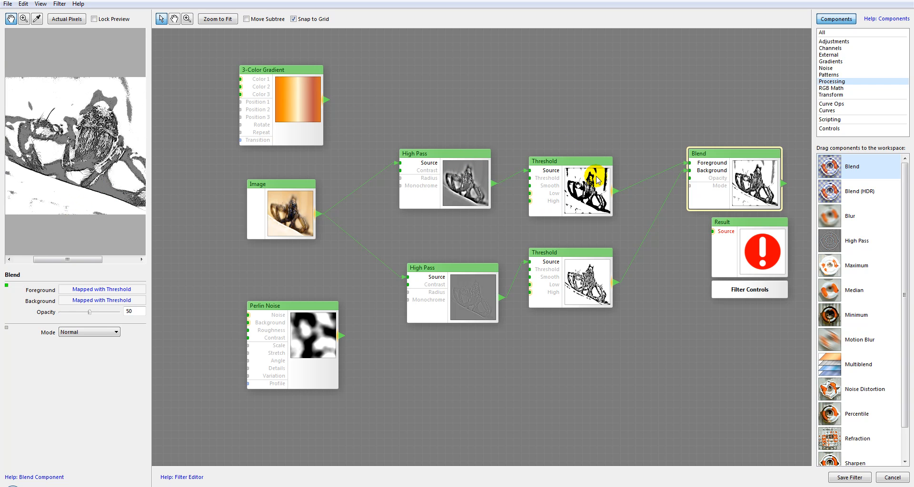
pyautogui.click(459, 191)
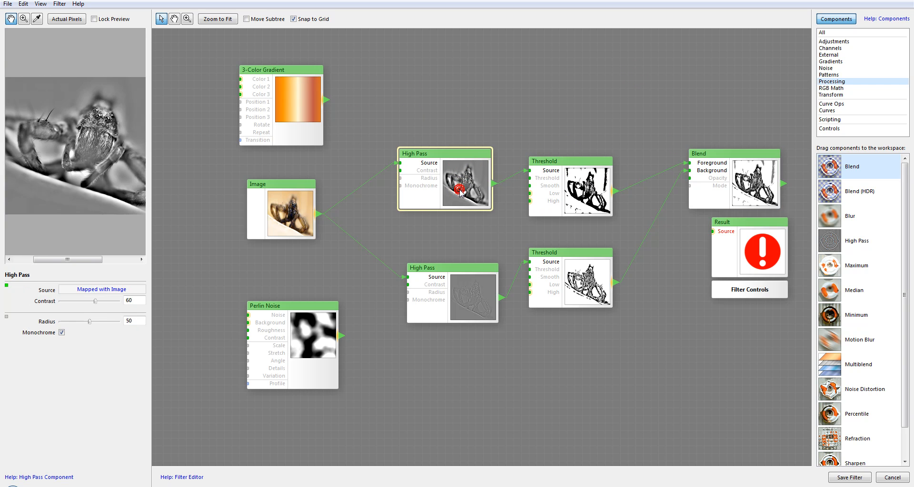
pyautogui.press('Delete')
pyautogui.click(464, 290)
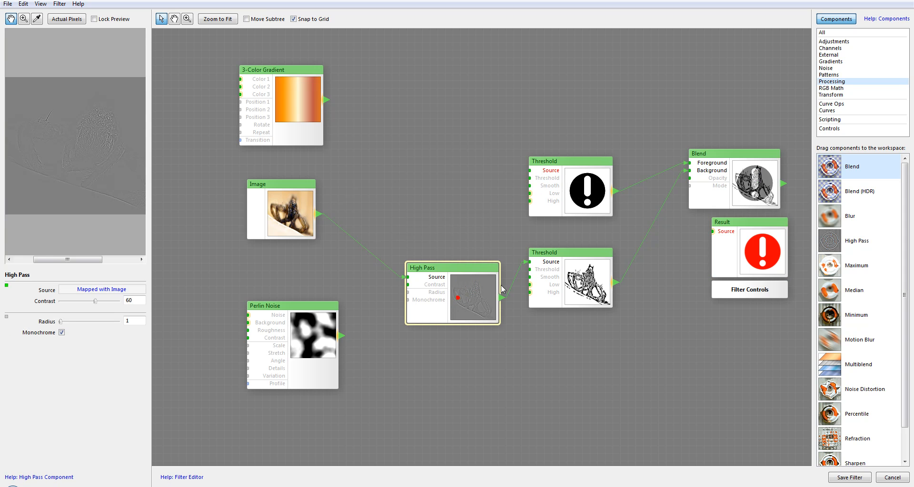
pyautogui.click(562, 190)
pyautogui.press('Delete')
pyautogui.click(570, 284)
pyautogui.press('Delete')
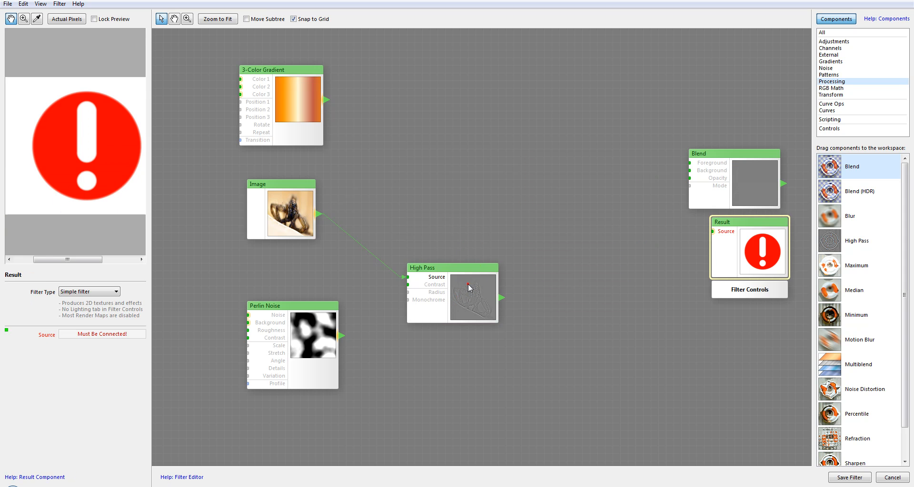
pyautogui.moveTo(473, 273); pyautogui.dragTo(475, 158)
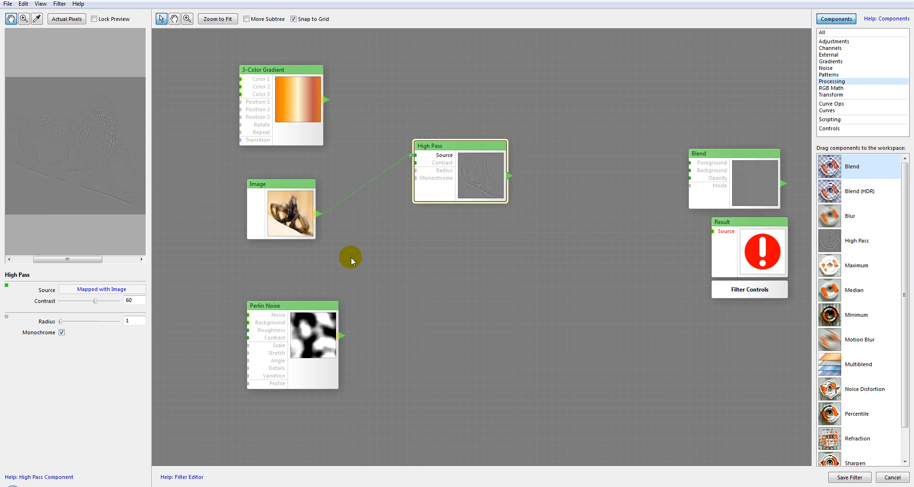
pyautogui.moveTo(717, 174); pyautogui.dragTo(618, 175)
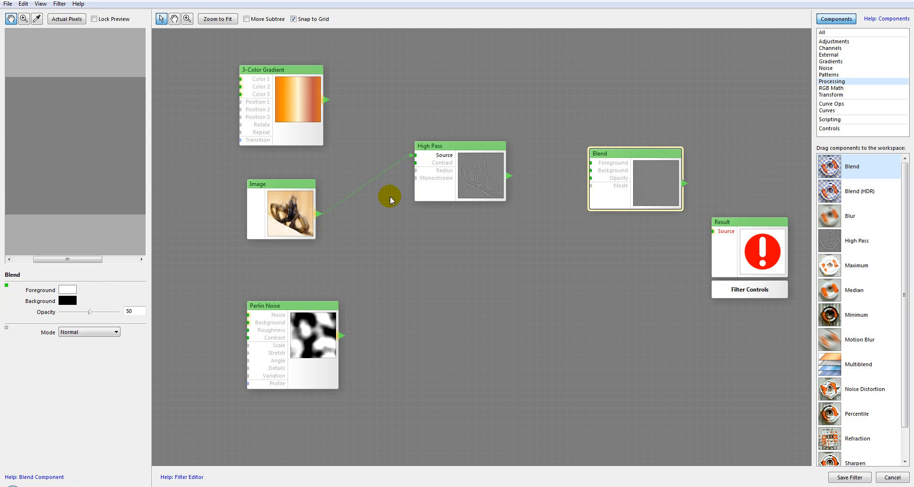
# Step: Compare the High Pass preview with Monochrome turned off and on
pyautogui.click(455, 164)
pyautogui.click(62, 333)
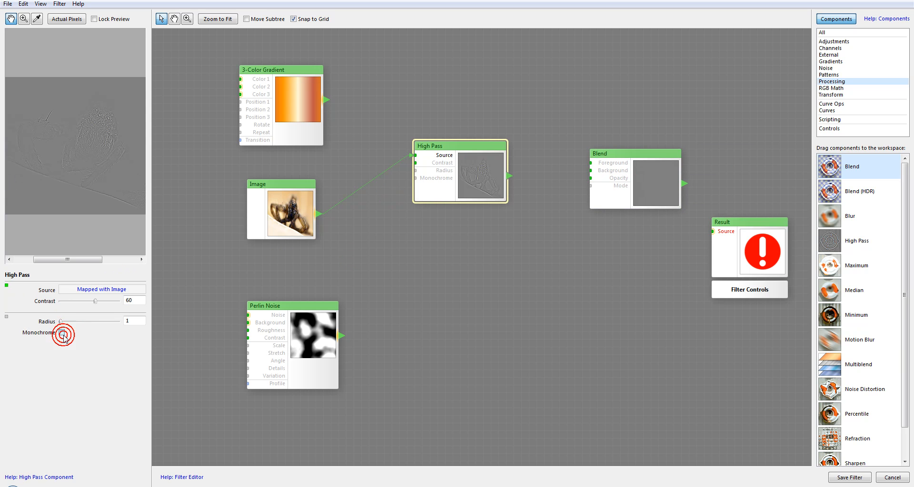
pyautogui.moveTo(67, 180); pyautogui.dragTo(46, 194)
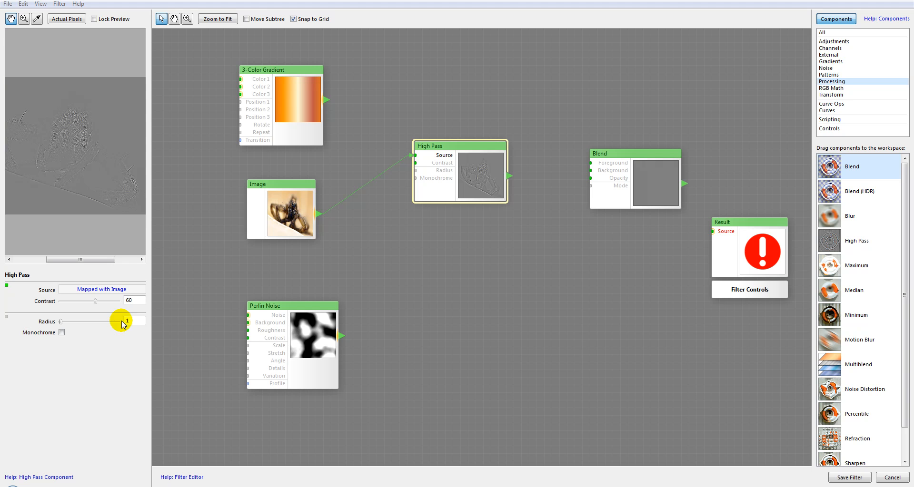
pyautogui.click(62, 333)
# Step: Try a High Pass Radius of 61, settle on 37, and examine the enlarged preview
pyautogui.moveTo(60, 322); pyautogui.dragTo(95, 322)
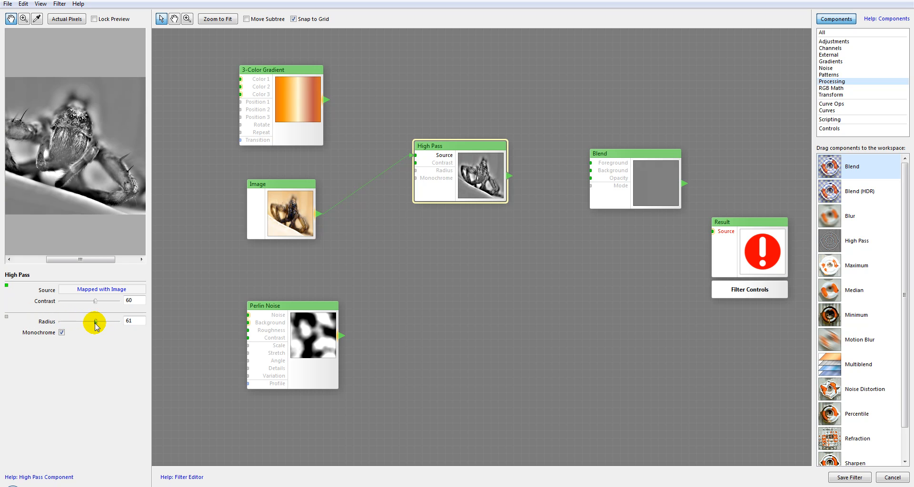
pyautogui.moveTo(89, 109); pyautogui.dragTo(96, 211)
pyautogui.scroll(2, 109, 148)
pyautogui.moveTo(95, 322); pyautogui.dragTo(81, 323)
pyautogui.moveTo(49, 183)
pyautogui.mouseDown()
pyautogui.moveTo(119, 188)
pyautogui.moveTo(51, 170)
pyautogui.mouseUp()
pyautogui.moveTo(125, 133); pyautogui.dragTo(90, 132)
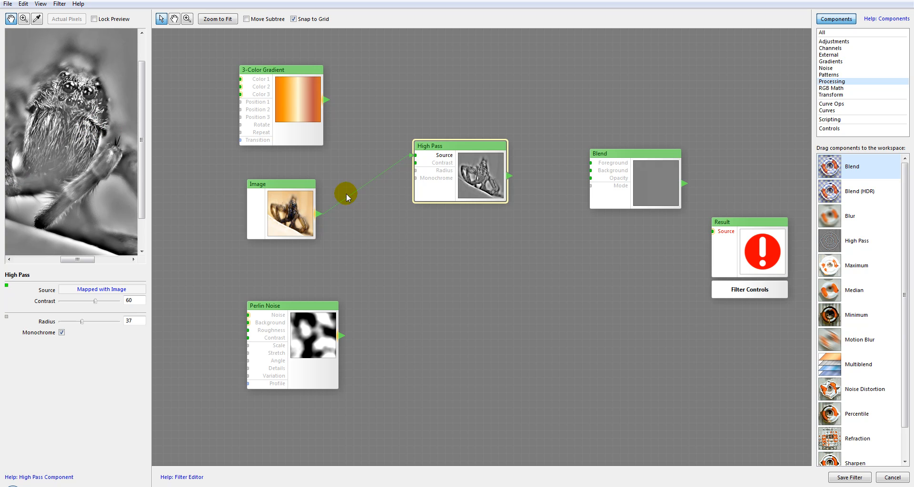
# Step: Replace the High Pass component with a Maximum component and connect the Image to its Source
pyautogui.press('Delete')
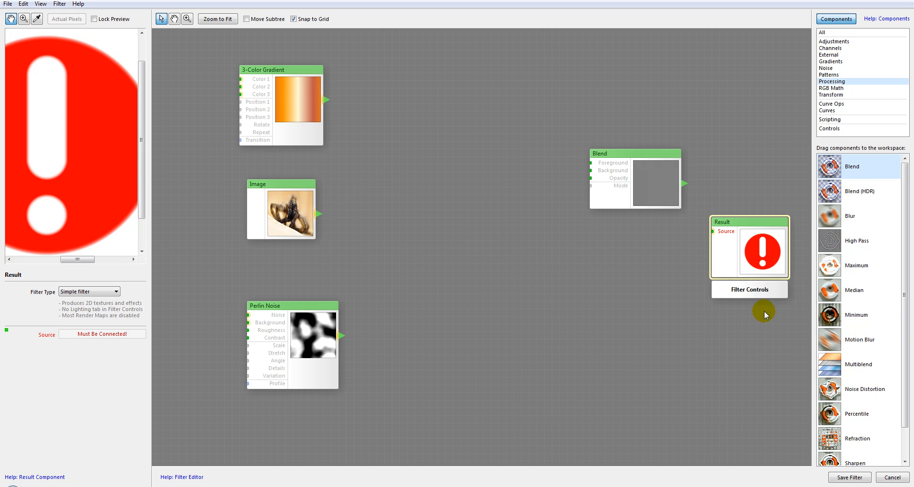
pyautogui.click(836, 268)
pyautogui.moveTo(644, 255); pyautogui.dragTo(453, 172)
pyautogui.moveTo(307, 305); pyautogui.dragTo(292, 281)
pyautogui.click(467, 215)
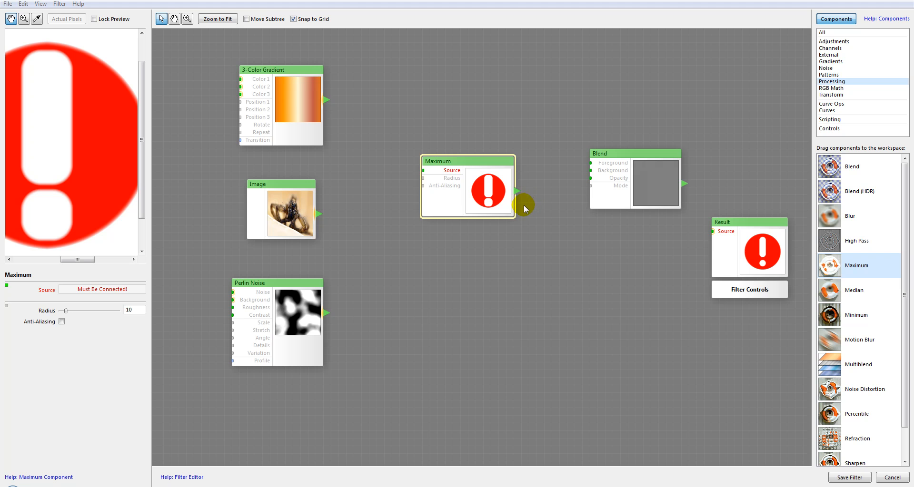
pyautogui.moveTo(408, 175); pyautogui.dragTo(426, 171)
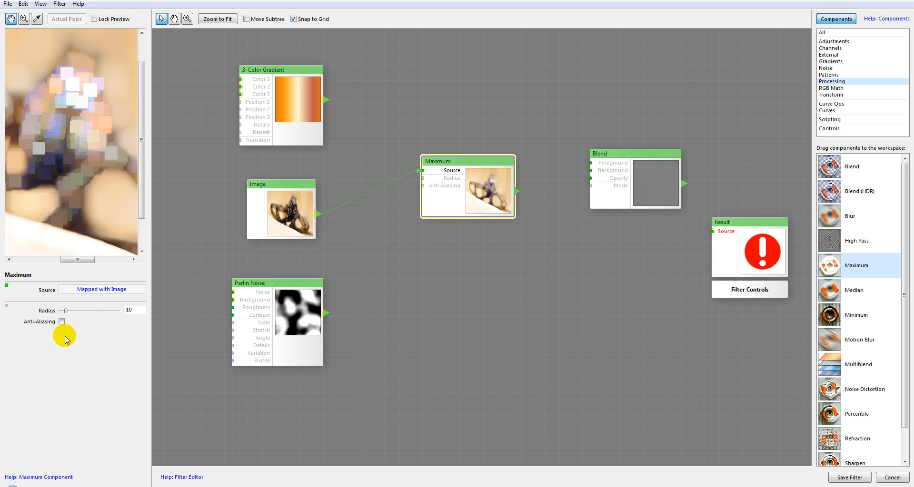
pyautogui.moveTo(480, 189); pyautogui.dragTo(503, 188)
# Step: Try Maximum Radius values of 27 and 1, and examine the preview detail around the spider's eyes and body
pyautogui.moveTo(36, 149); pyautogui.dragTo(69, 180)
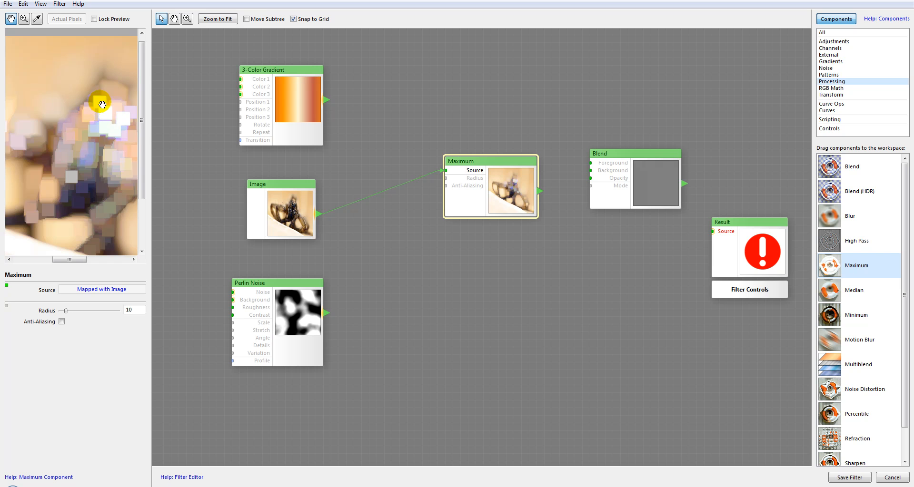
pyautogui.moveTo(66, 310); pyautogui.dragTo(77, 313)
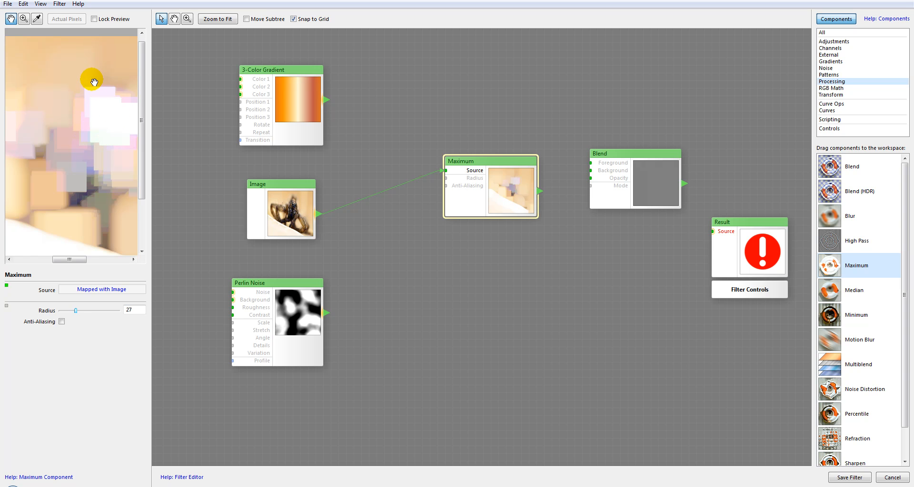
pyautogui.moveTo(75, 310); pyautogui.dragTo(61, 314)
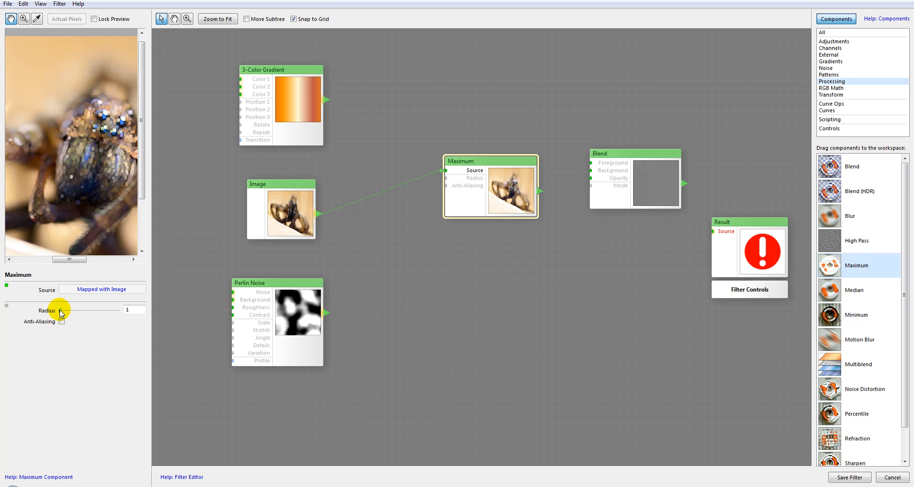
pyautogui.moveTo(110, 143)
pyautogui.mouseDown()
pyautogui.moveTo(92, 150)
pyautogui.moveTo(117, 190)
pyautogui.mouseUp()
pyautogui.scroll(2, 89, 159)
pyautogui.scroll(-1, 102, 166)
pyautogui.moveTo(122, 119); pyautogui.dragTo(87, 138)
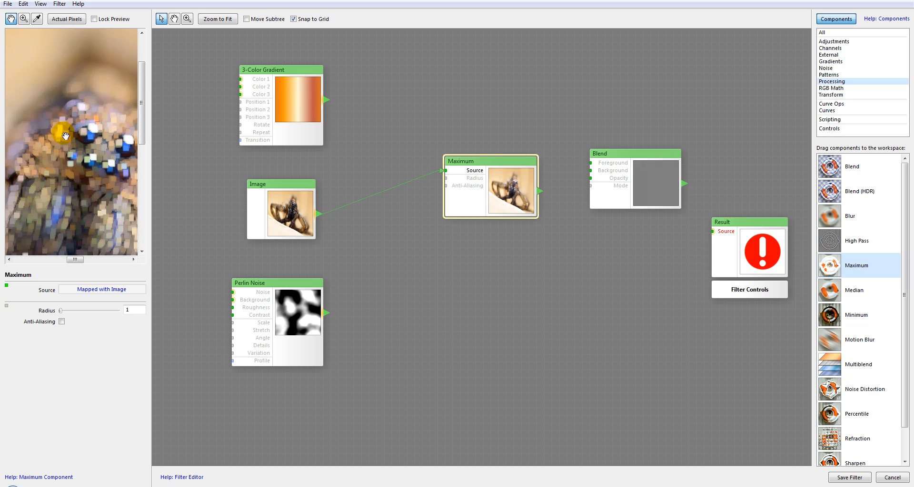
pyautogui.moveTo(59, 182); pyautogui.dragTo(81, 131)
pyautogui.moveTo(78, 191); pyautogui.dragTo(78, 115)
pyautogui.moveTo(70, 163); pyautogui.dragTo(89, 169)
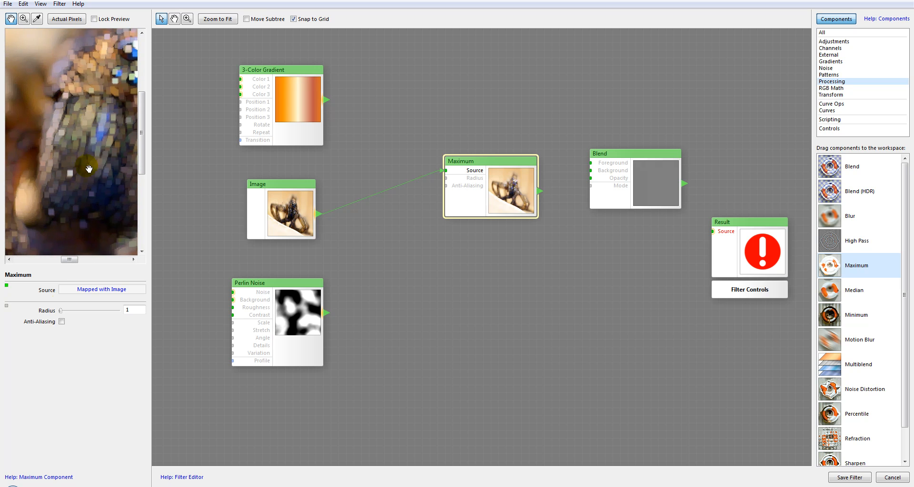
# Step: Enable Anti-Aliasing on the Maximum component and compare the close-up preview with the option off and on
pyautogui.click(62, 322)
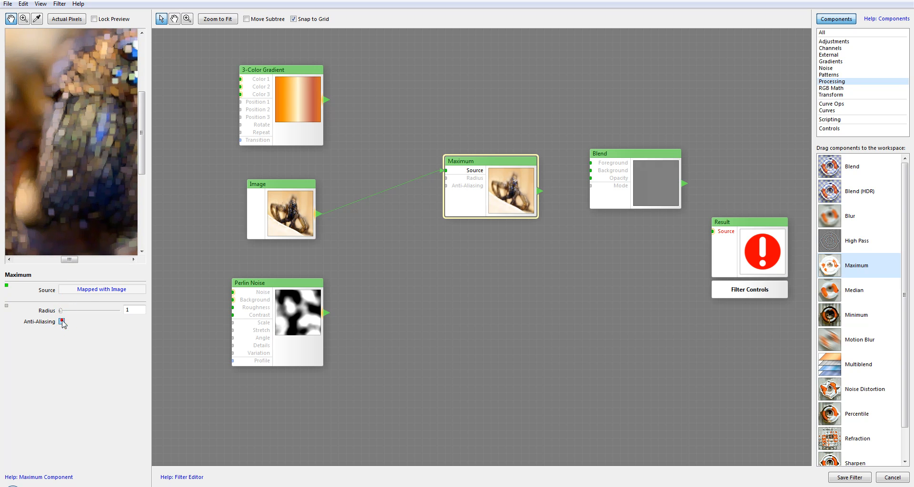
pyautogui.moveTo(122, 39); pyautogui.dragTo(51, 134)
pyautogui.scroll(2, 104, 101)
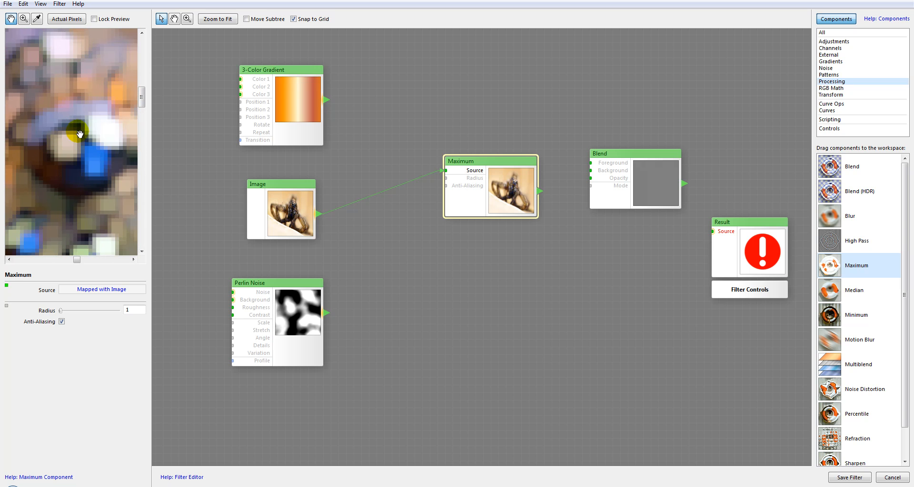
pyautogui.click(61, 321)
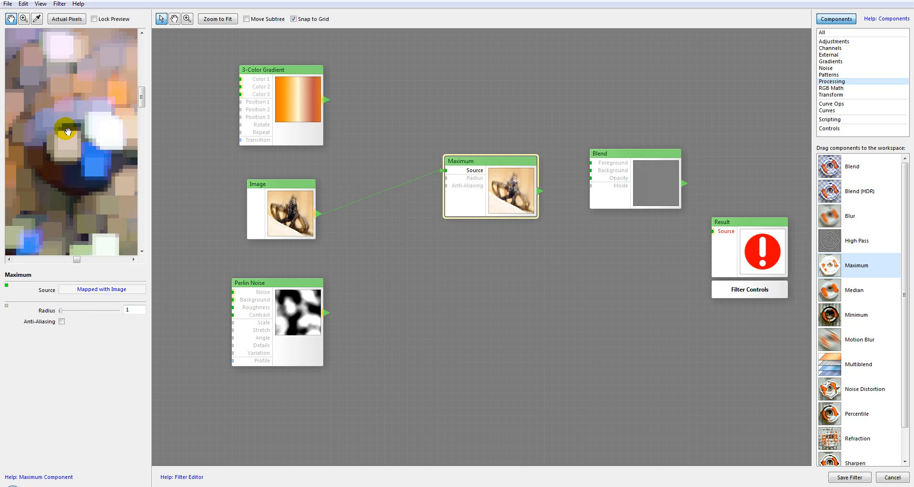
pyautogui.click(62, 321)
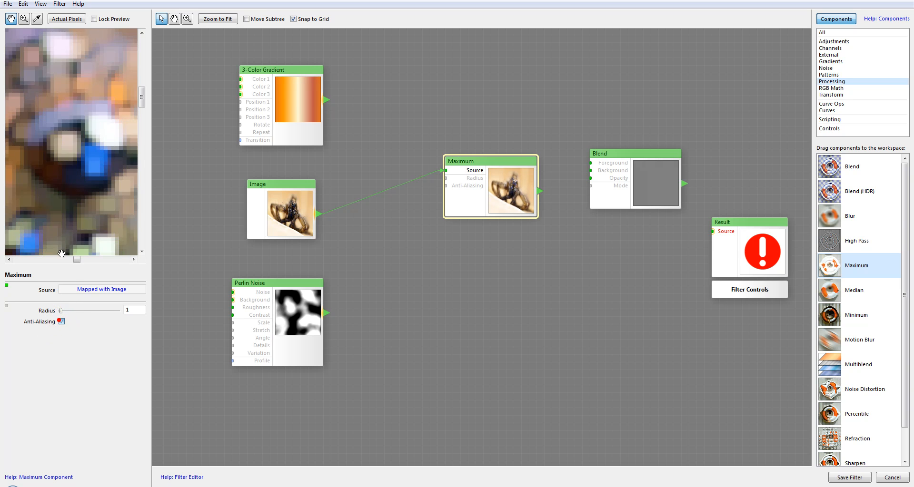
pyautogui.moveTo(61, 142); pyautogui.dragTo(84, 160)
pyautogui.scroll(-5, 84, 160)
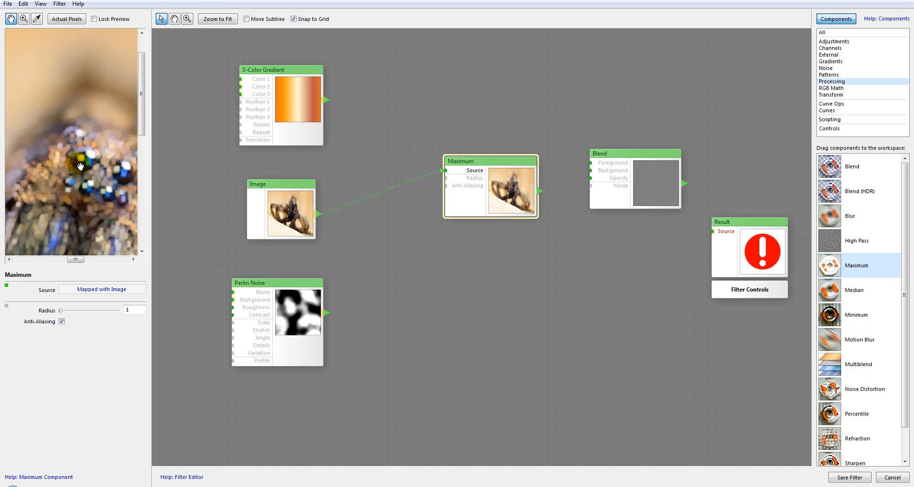
pyautogui.scroll(1, 93, 164)
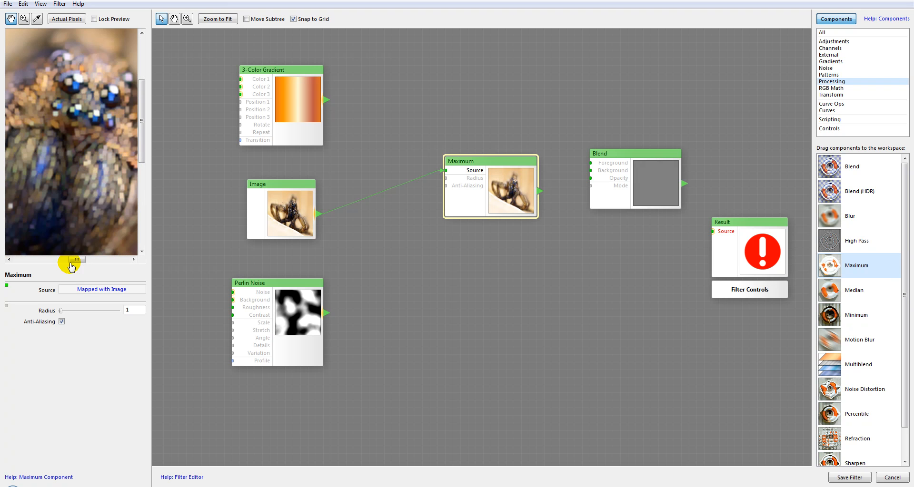
# Step: Try a Maximum Radius of 25, settle on 10, and examine the preview
pyautogui.click(74, 311)
pyautogui.scroll(-1, 73, 177)
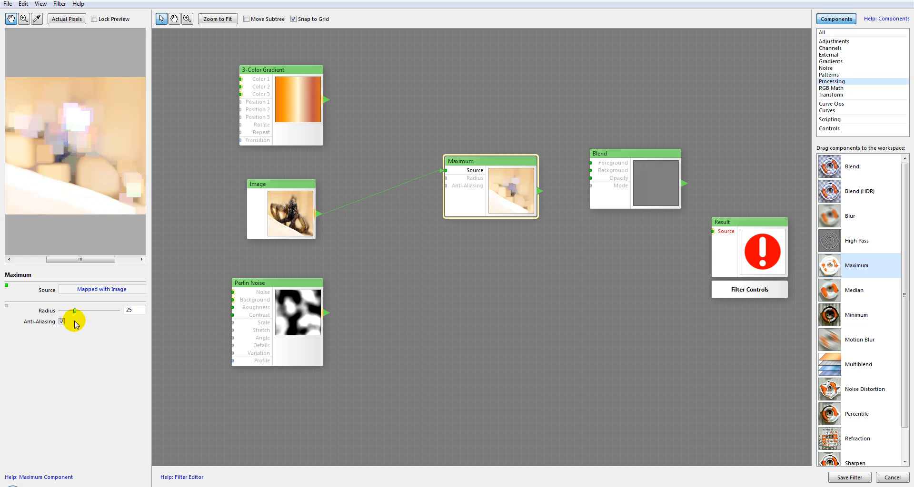
pyautogui.moveTo(73, 311); pyautogui.dragTo(65, 311)
pyautogui.scroll(2, 57, 116)
pyautogui.scroll(-1, 86, 153)
pyautogui.moveTo(76, 85); pyautogui.dragTo(71, 123)
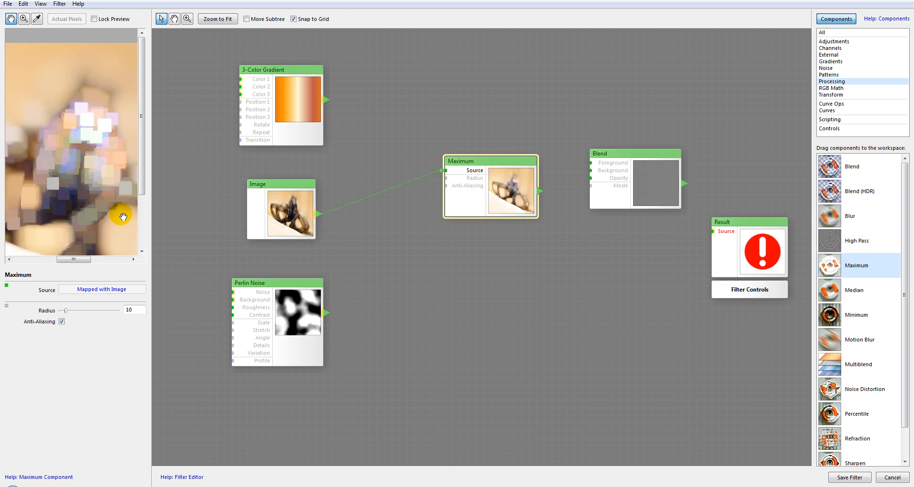
# Step: Replace the Maximum component with a Median component and connect the Image to its Source
pyautogui.moveTo(500, 187); pyautogui.dragTo(494, 210)
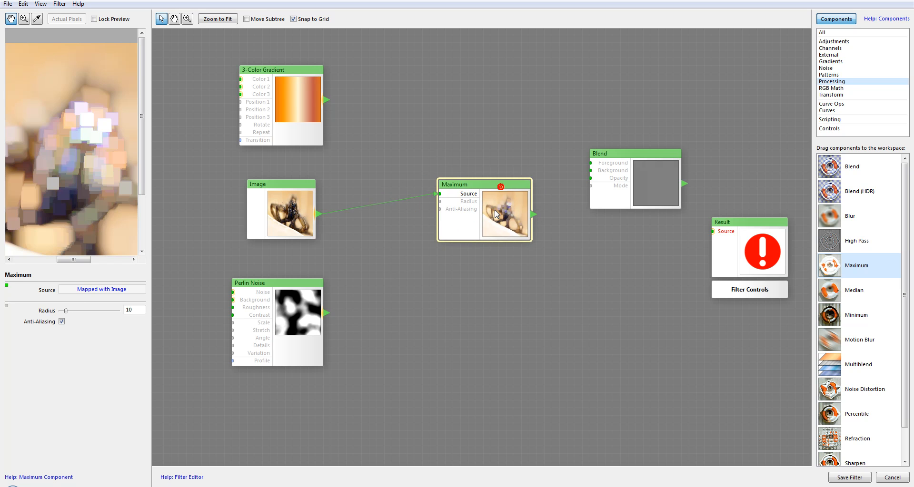
pyautogui.press('Delete')
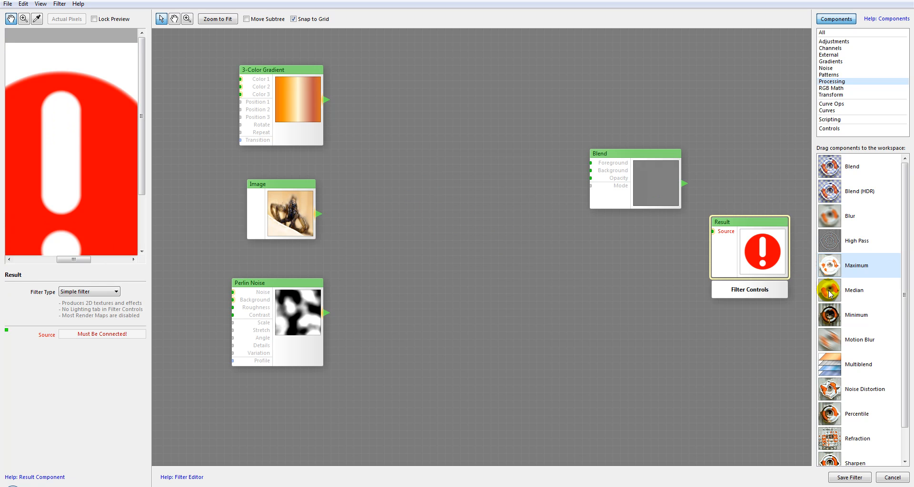
pyautogui.moveTo(829, 294); pyautogui.dragTo(490, 167)
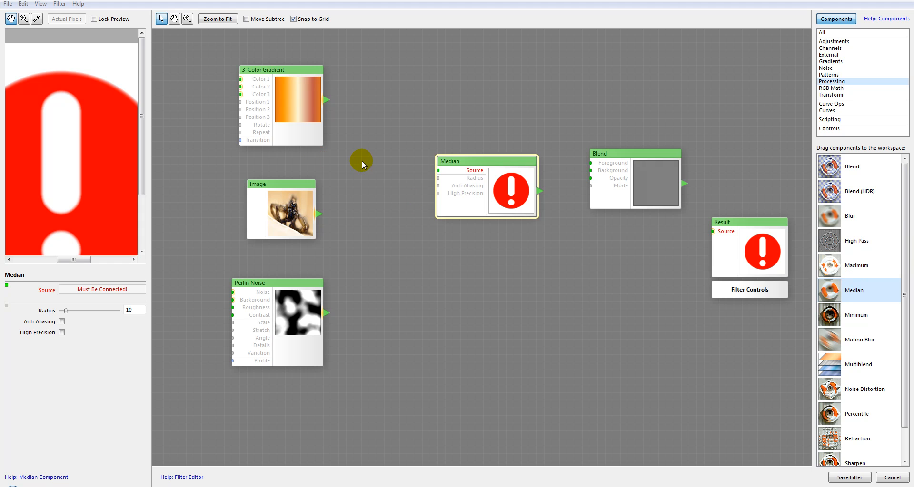
pyautogui.moveTo(324, 208); pyautogui.dragTo(436, 170)
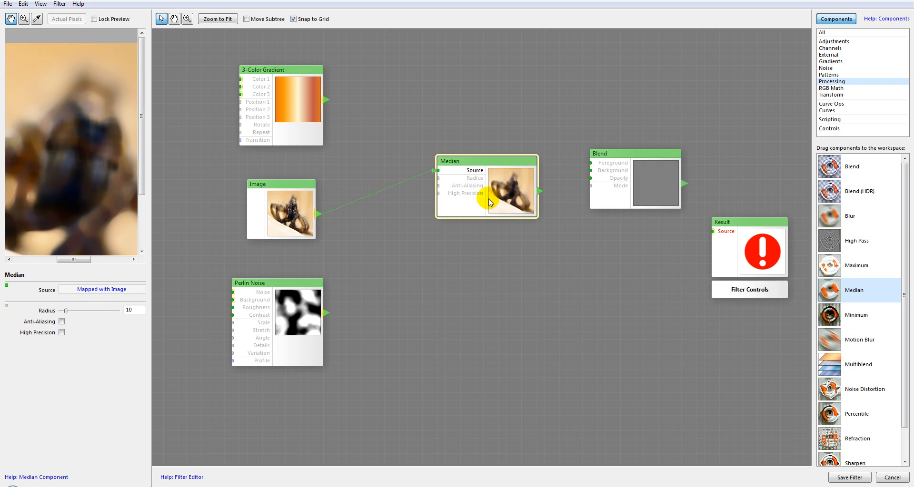
# Step: Set the Median Radius to 12 and test the Anti-Aliasing and High Precision options, leaving both off
pyautogui.moveTo(67, 313); pyautogui.dragTo(67, 312)
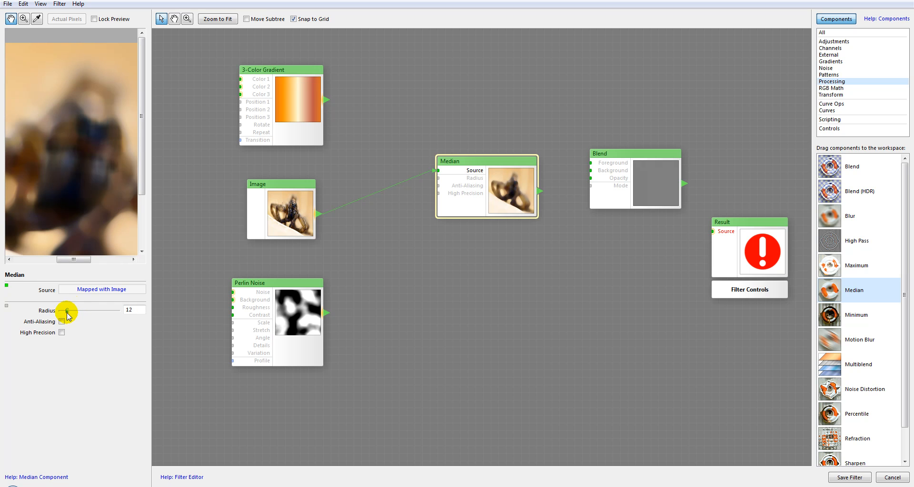
pyautogui.click(62, 322)
pyautogui.click(62, 322)
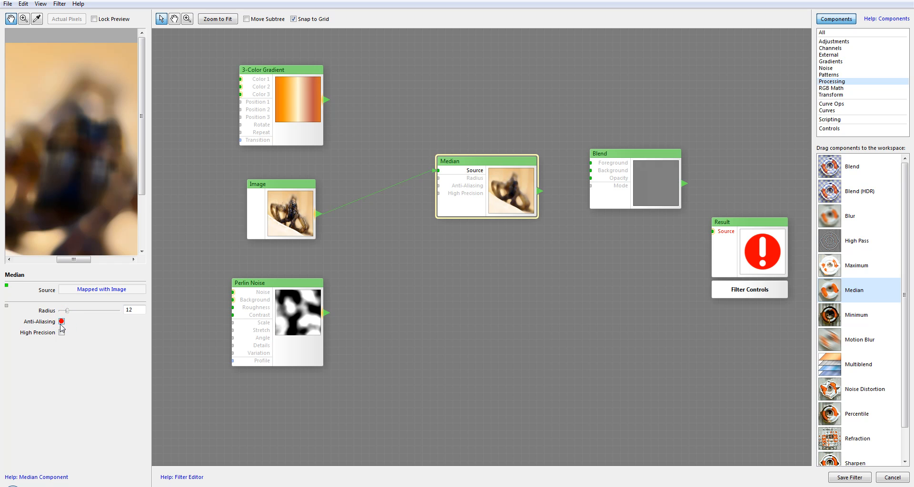
pyautogui.click(62, 333)
pyautogui.moveTo(60, 182); pyautogui.dragTo(70, 183)
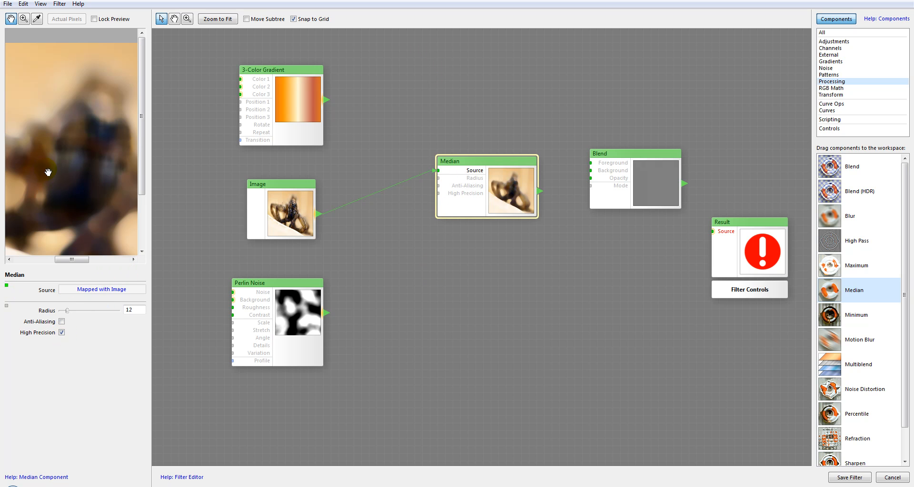
pyautogui.click(62, 333)
# Step: Replace the Median component with a Minimum component and connect the Image to its Source
pyautogui.press('Delete')
pyautogui.moveTo(857, 314); pyautogui.dragTo(496, 207)
pyautogui.moveTo(536, 227); pyautogui.dragTo(459, 167)
pyautogui.moveTo(318, 214); pyautogui.dragTo(466, 173)
pyautogui.moveTo(73, 115); pyautogui.dragTo(91, 145)
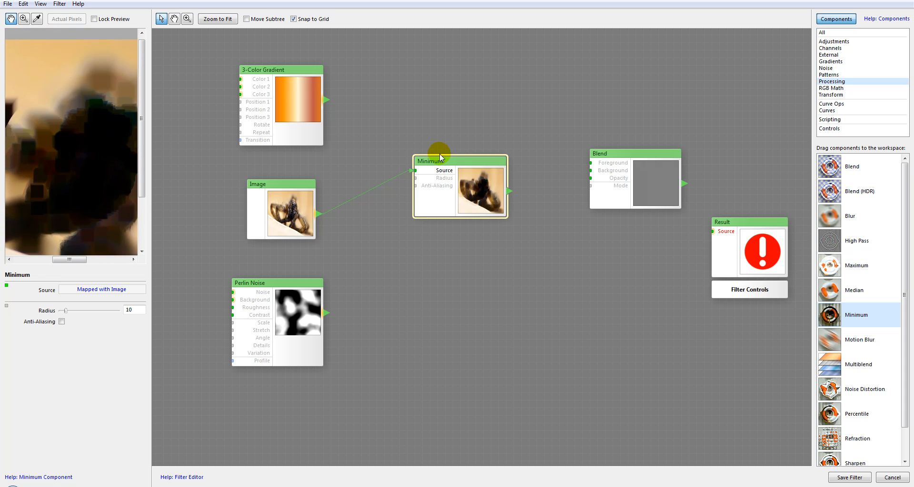
# Step: Add a Maximum component below Minimum and connect the Image to its Source
pyautogui.moveTo(833, 274); pyautogui.dragTo(452, 251)
pyautogui.moveTo(318, 214); pyautogui.dragTo(404, 257)
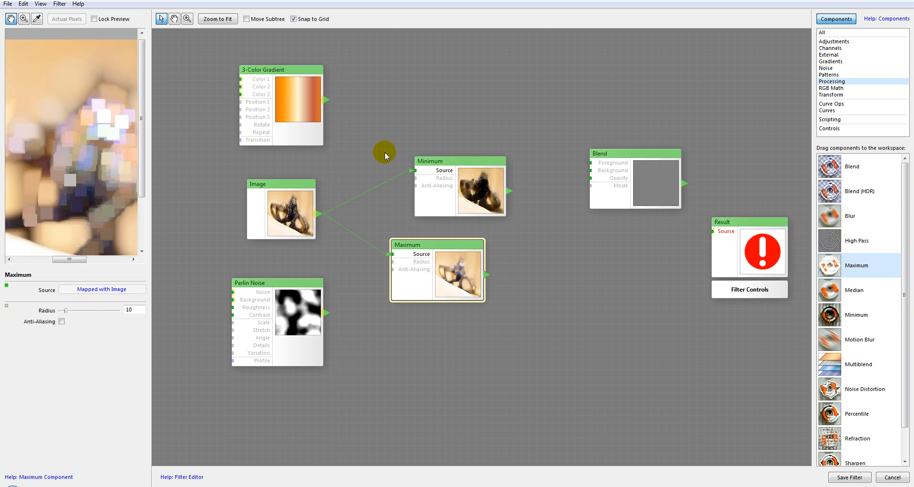
# Step: Add a Median component above Minimum with the Image as its Source, and align the Maximum component directly under Minimum
pyautogui.click(489, 198)
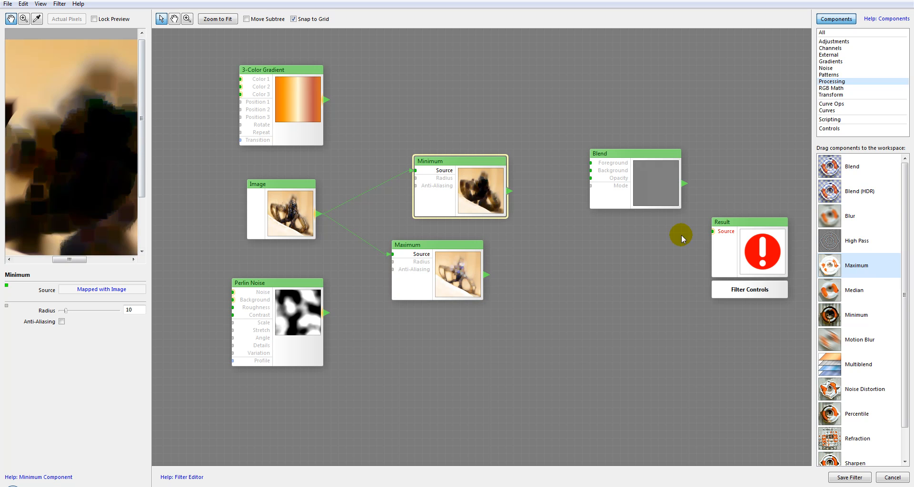
pyautogui.moveTo(835, 291); pyautogui.dragTo(459, 101)
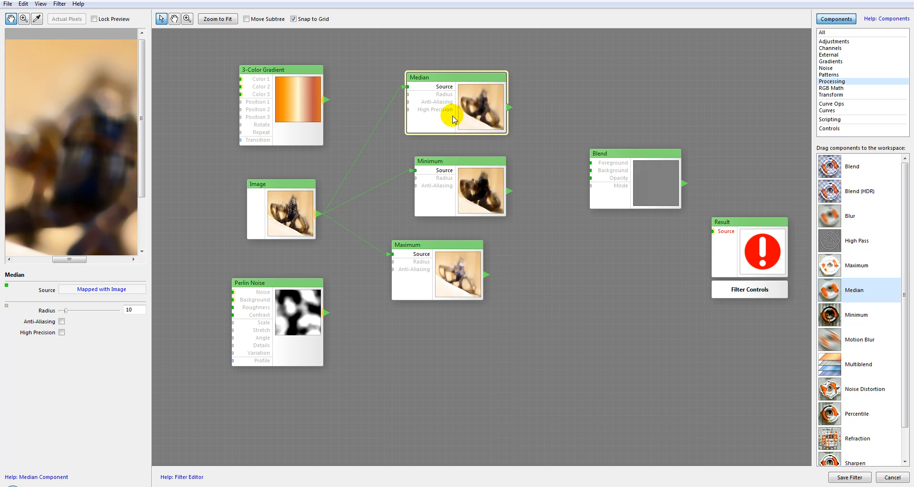
pyautogui.moveTo(449, 275); pyautogui.dragTo(472, 276)
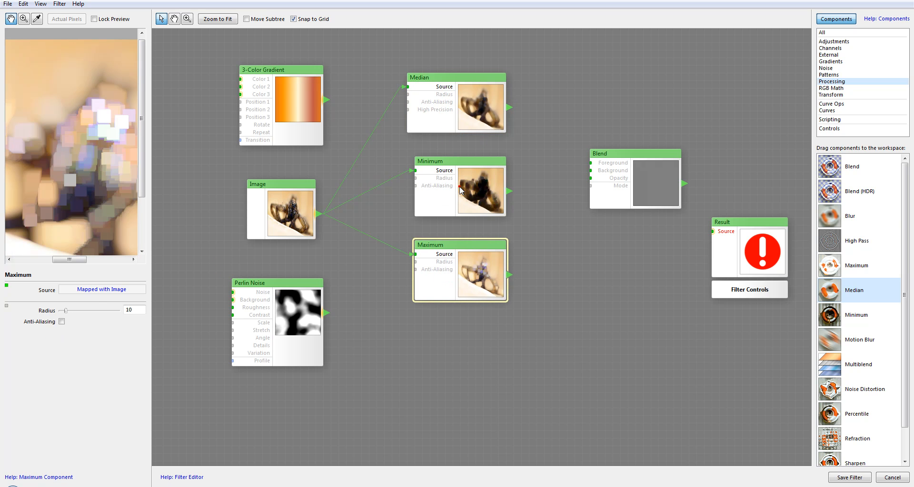
# Step: Turn on Anti-Aliasing for the Minimum component and set its Radius to 4
pyautogui.click(448, 205)
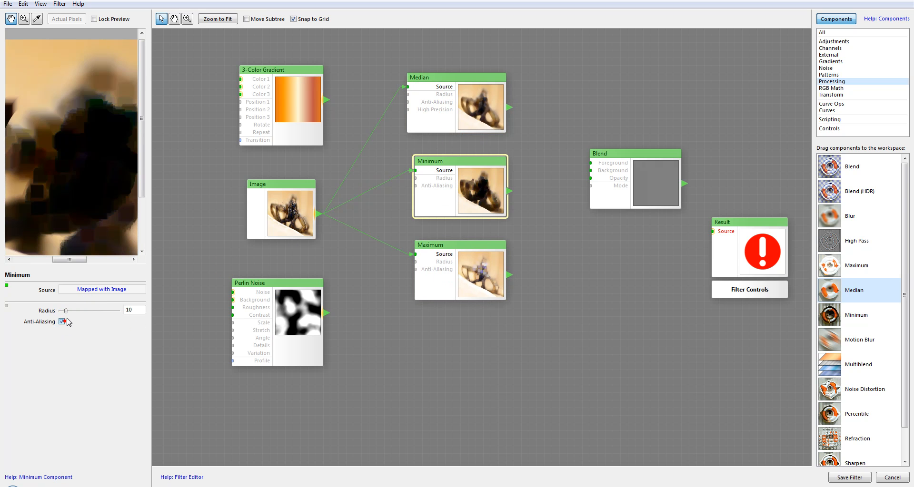
pyautogui.moveTo(68, 315); pyautogui.dragTo(63, 316)
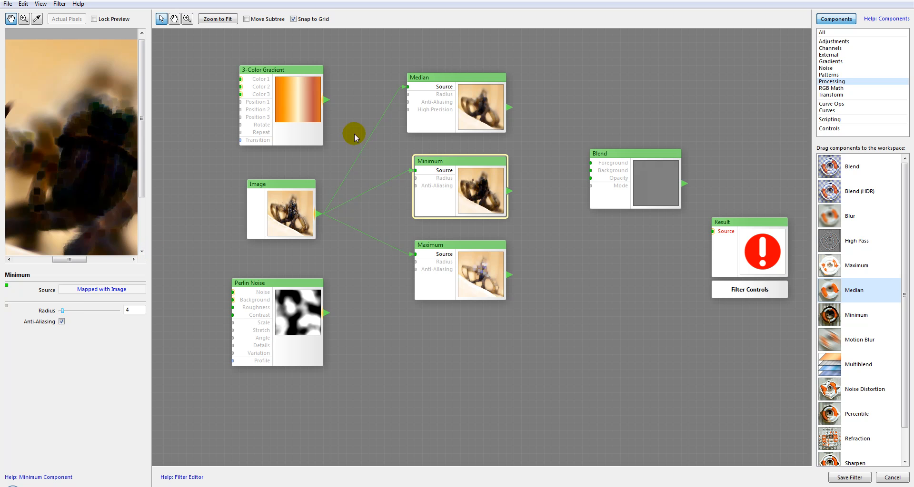
# Step: Delete the Median, Minimum and Maximum components from the workspace
pyautogui.click(444, 78)
pyautogui.press('Delete')
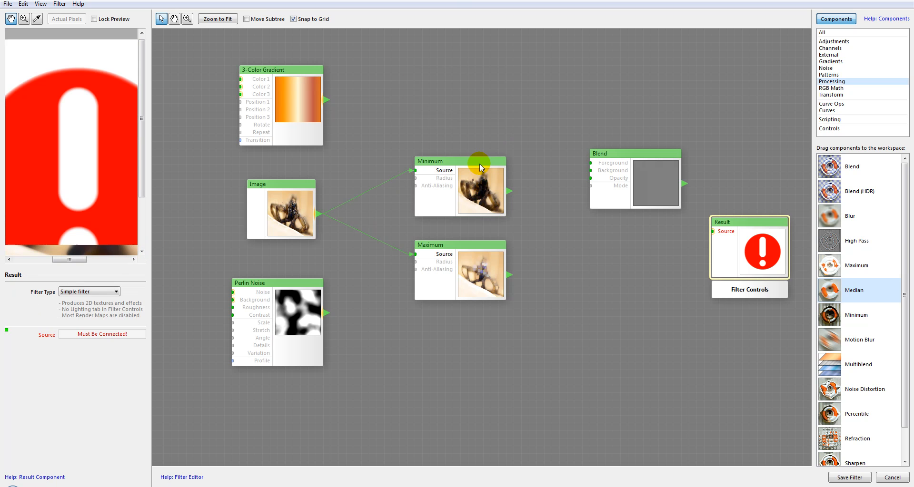
pyautogui.click(466, 177)
pyautogui.press('Delete')
pyautogui.press('Delete')
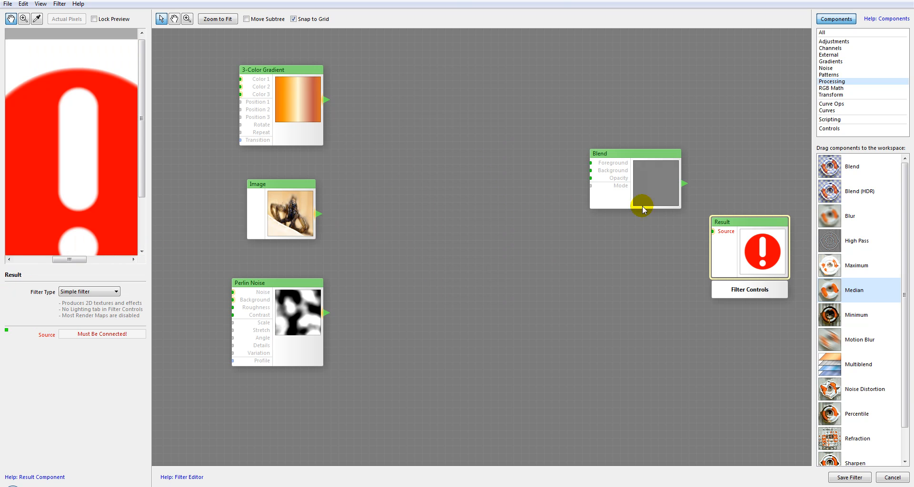
# Step: Add a Motion Blur component to the right of the Image and connect the Image to its Source
pyautogui.click(831, 340)
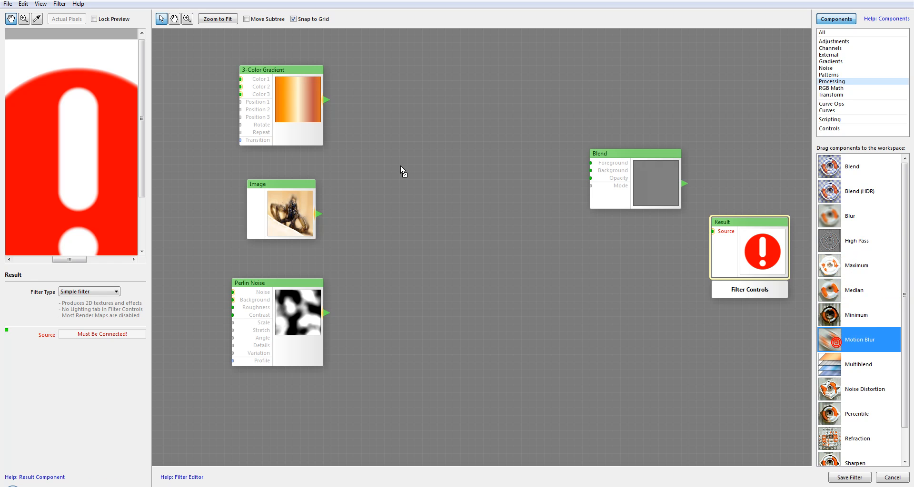
pyautogui.moveTo(401, 170); pyautogui.dragTo(438, 170)
pyautogui.moveTo(318, 215); pyautogui.dragTo(408, 162)
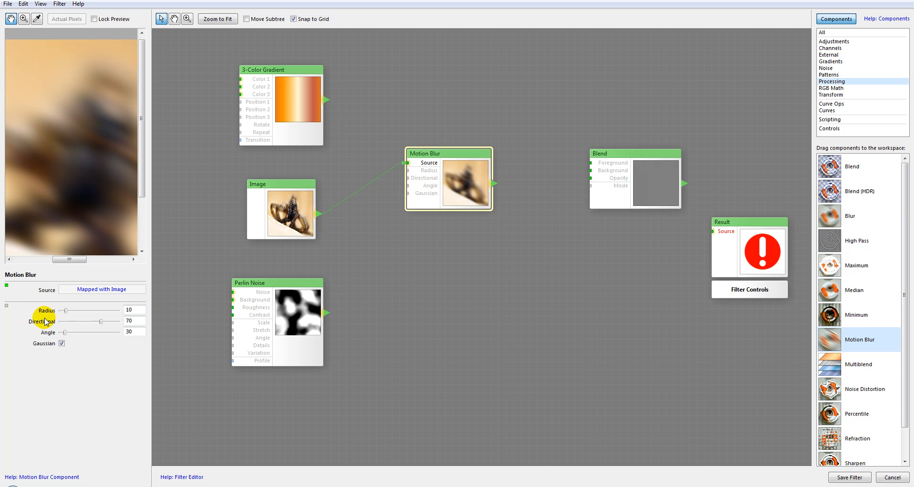
# Step: Set the Motion Blur's Directional value to 100 and its Angle to 3
pyautogui.moveTo(72, 160); pyautogui.dragTo(39, 150)
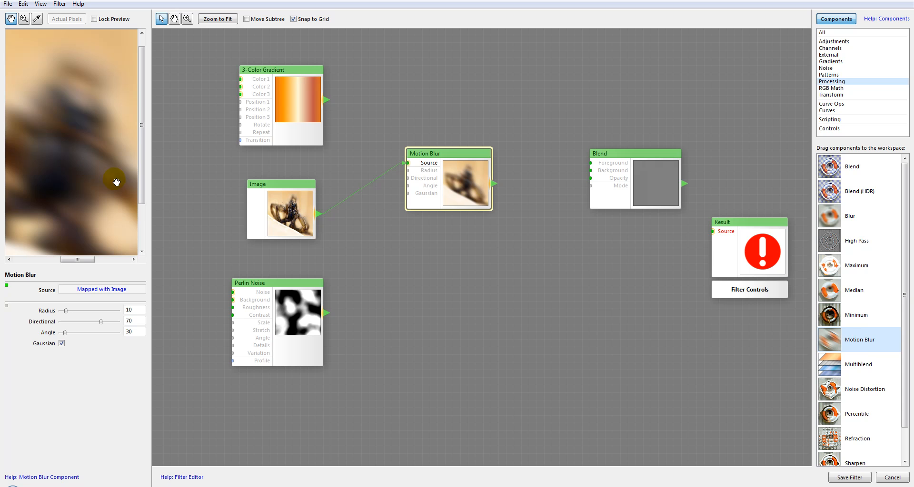
pyautogui.moveTo(104, 322)
pyautogui.mouseDown()
pyautogui.moveTo(71, 322)
pyautogui.moveTo(113, 322)
pyautogui.mouseUp()
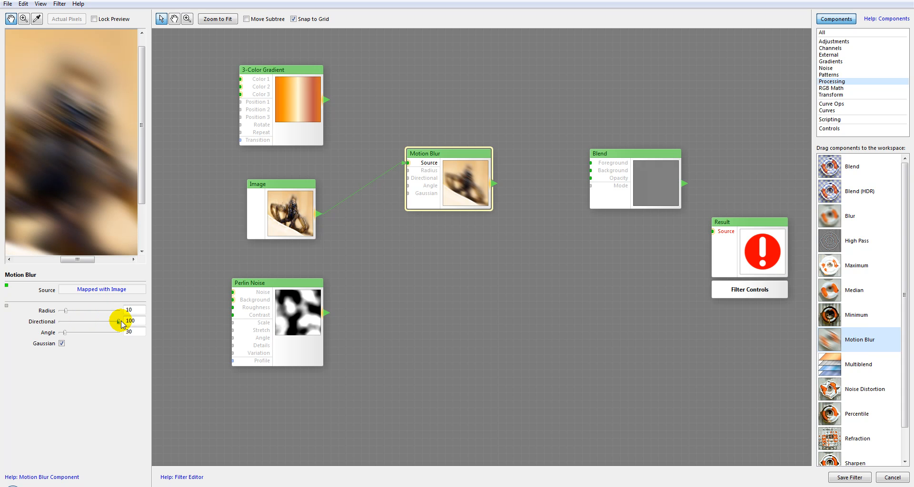
pyautogui.moveTo(66, 159)
pyautogui.mouseDown()
pyautogui.moveTo(89, 189)
pyautogui.moveTo(81, 162)
pyautogui.mouseUp()
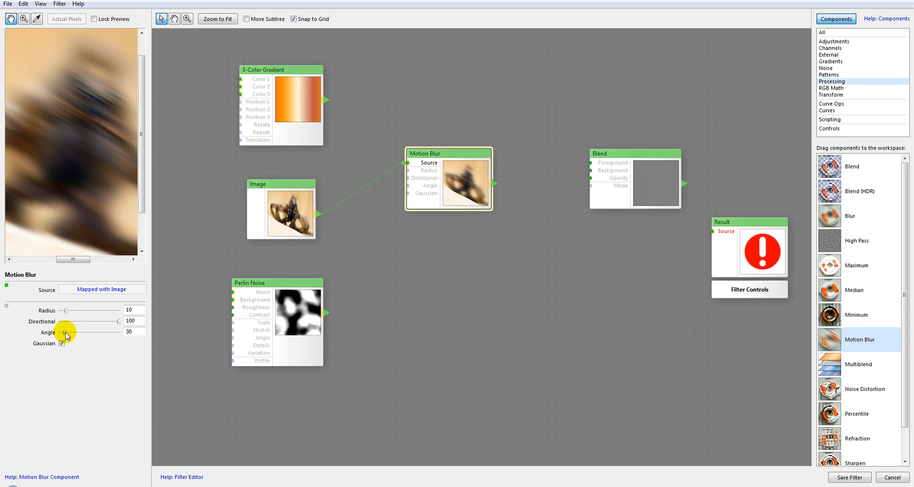
pyautogui.moveTo(64, 332)
pyautogui.mouseDown()
pyautogui.moveTo(83, 333)
pyautogui.moveTo(67, 332)
pyautogui.mouseUp()
pyautogui.moveTo(67, 332); pyautogui.dragTo(60, 333)
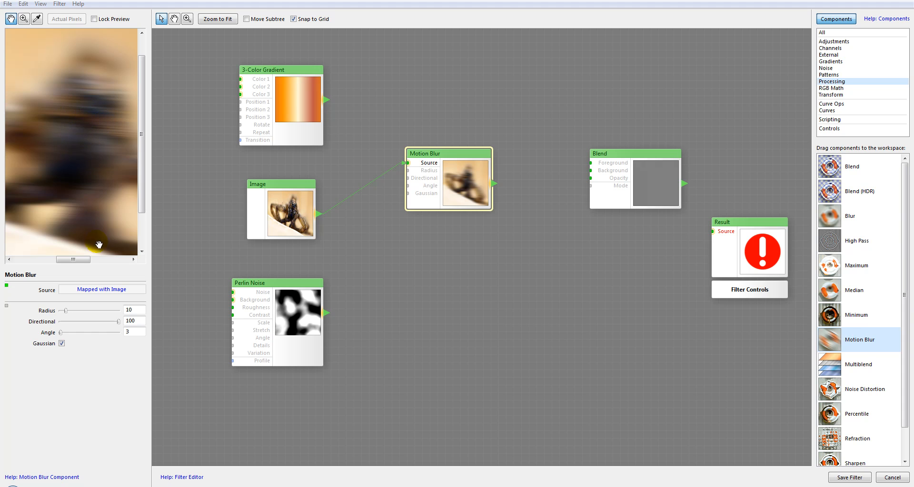
# Step: Compare the Motion Blur preview with Gaussian turned off, and turn the option back on
pyautogui.click(61, 343)
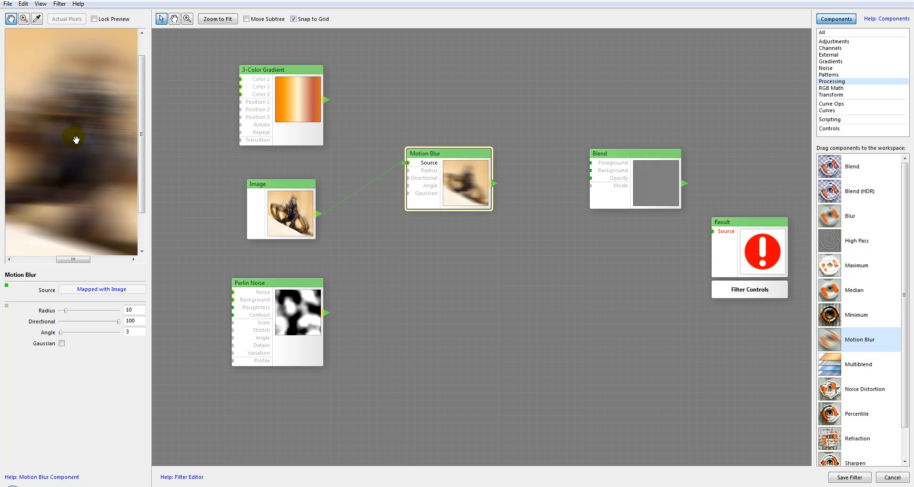
pyautogui.moveTo(74, 138); pyautogui.dragTo(76, 125)
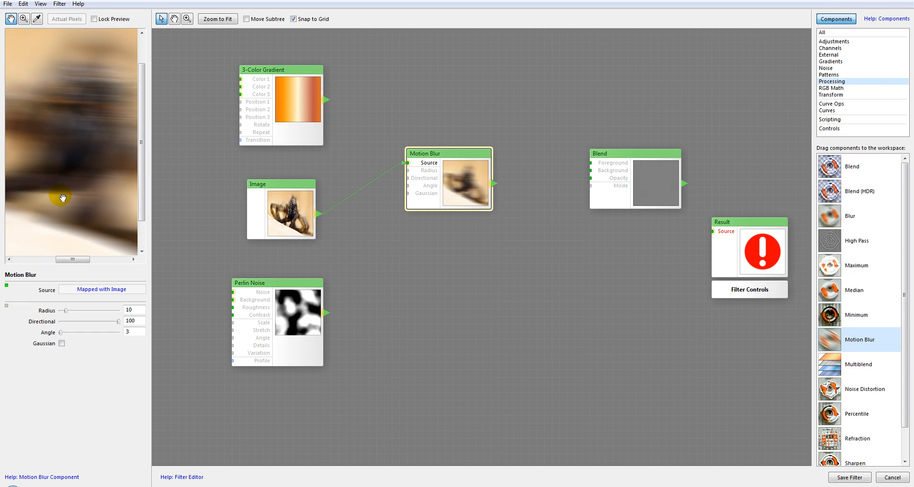
pyautogui.click(62, 343)
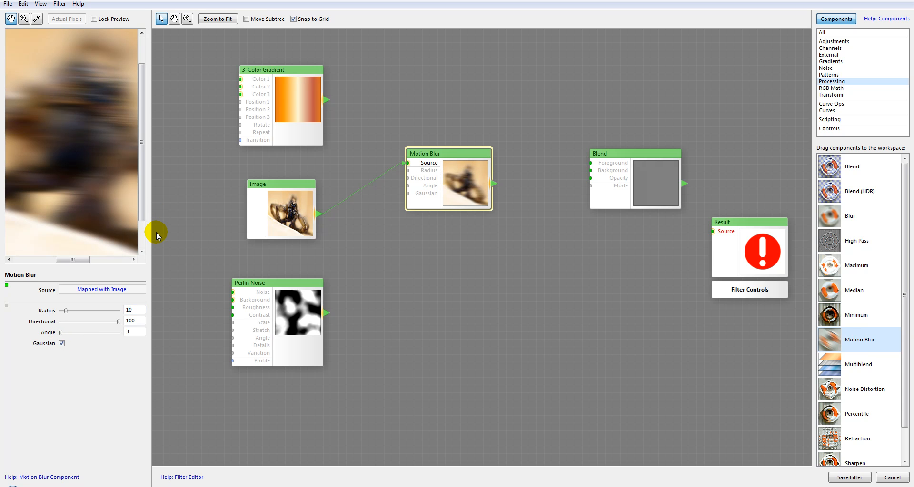
pyautogui.moveTo(63, 141); pyautogui.dragTo(54, 167)
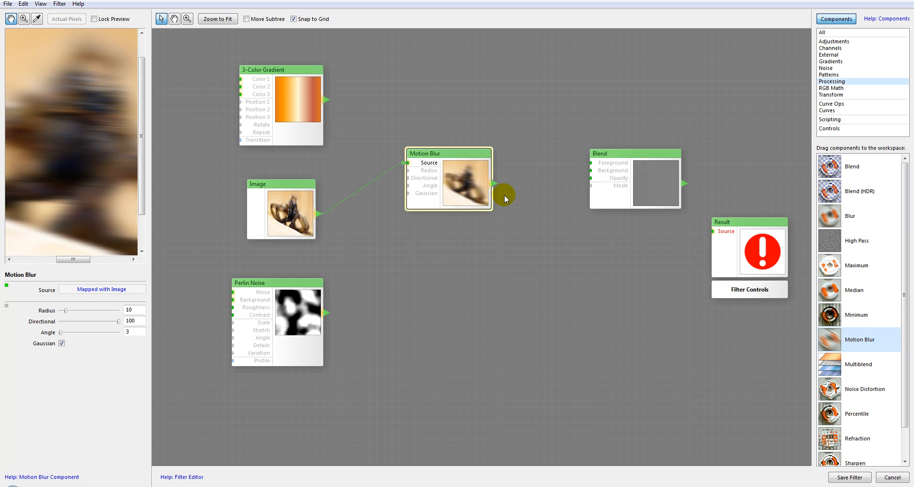
# Step: Replace the Motion Blur component with a Multiblend component, positioned to the right of the 3-Color Gradient
pyautogui.press('Delete')
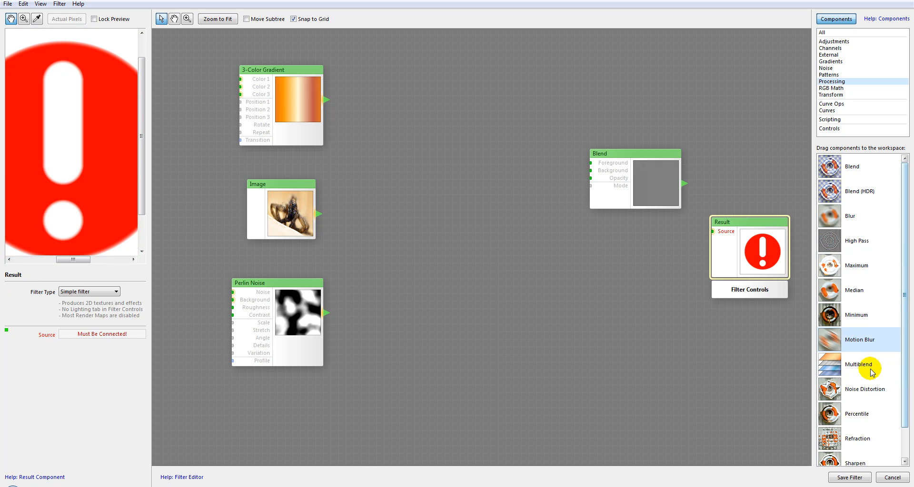
pyautogui.click(833, 367)
pyautogui.scroll(-1, 877, 386)
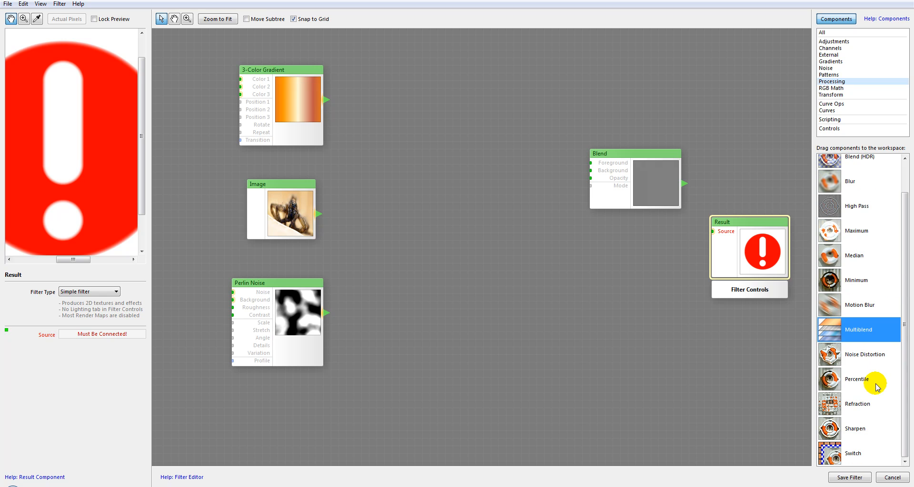
pyautogui.scroll(1, 843, 335)
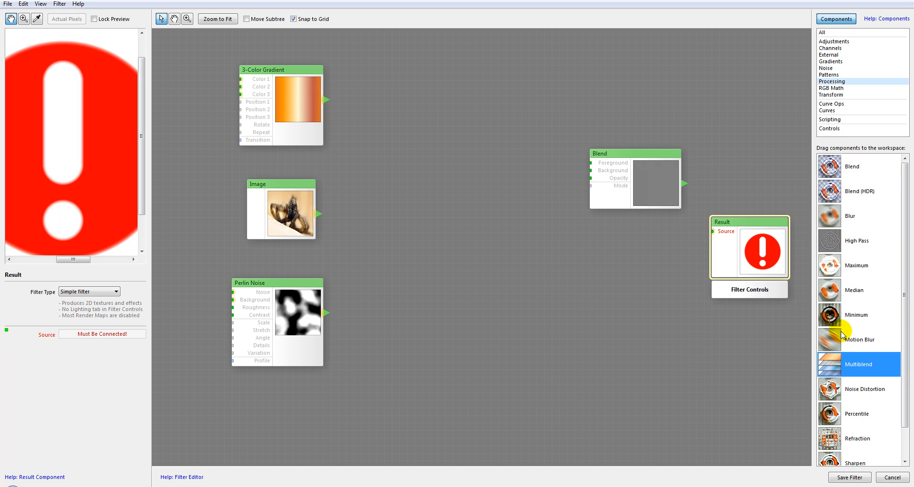
pyautogui.moveTo(825, 361); pyautogui.dragTo(496, 139)
pyautogui.moveTo(577, 155); pyautogui.dragTo(461, 84)
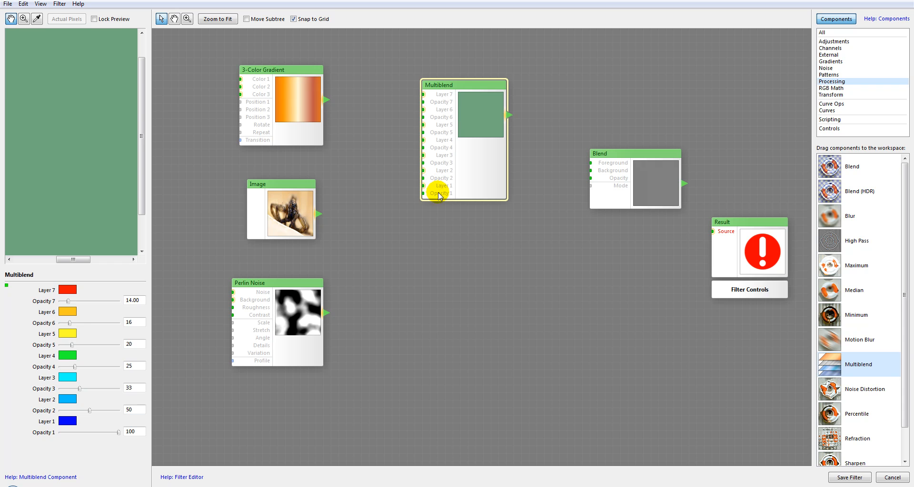
# Step: Add a Blend component below Multiblend for comparison, and delete it again
pyautogui.moveTo(831, 166); pyautogui.dragTo(502, 267)
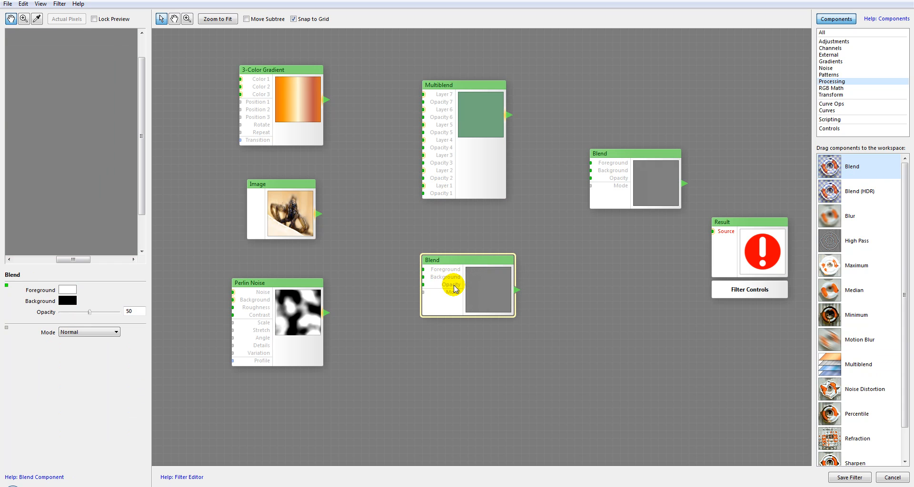
pyautogui.press('Delete')
pyautogui.click(454, 113)
# Step: Move Multiblend slightly lower, and connect the Image to its Layer 1 and the 3-Color Gradient to its Layer 2
pyautogui.moveTo(462, 85); pyautogui.dragTo(462, 104)
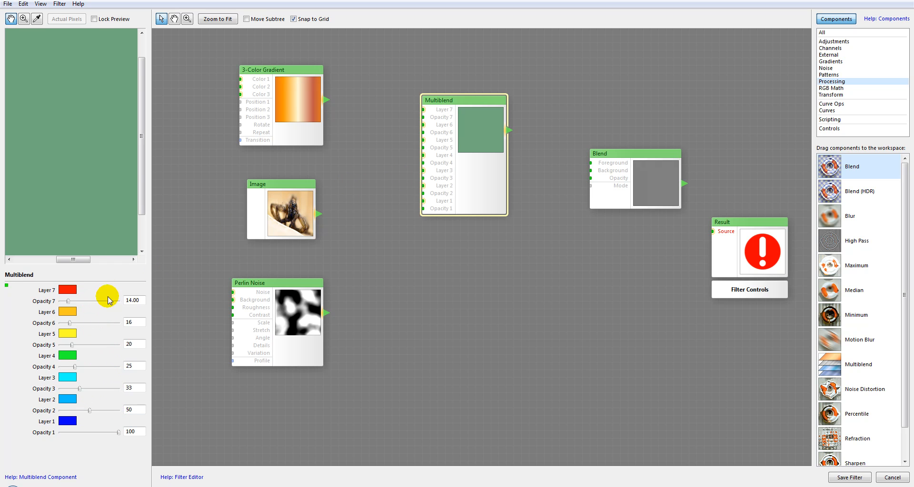
pyautogui.moveTo(319, 214); pyautogui.dragTo(421, 200)
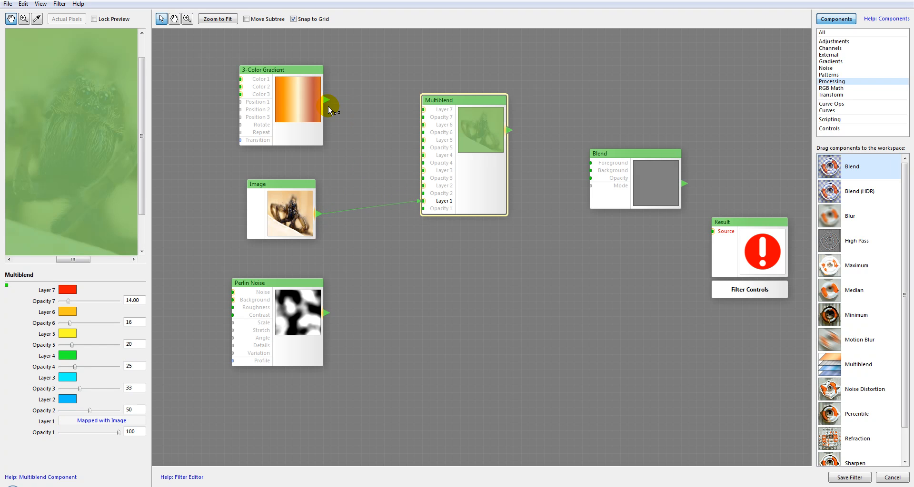
pyautogui.moveTo(354, 165); pyautogui.dragTo(422, 186)
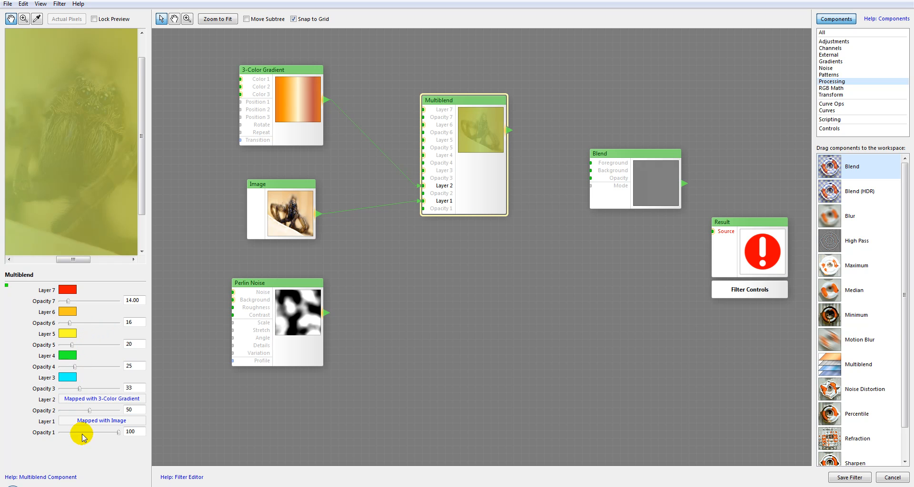
# Step: Set the Multiblend's Opacity 3 through Opacity 7 to 0 and shift the component slightly to the right
pyautogui.moveTo(79, 388); pyautogui.dragTo(2, 300)
pyautogui.moveTo(80, 182)
pyautogui.mouseDown()
pyautogui.moveTo(29, 167)
pyautogui.moveTo(80, 180)
pyautogui.mouseUp()
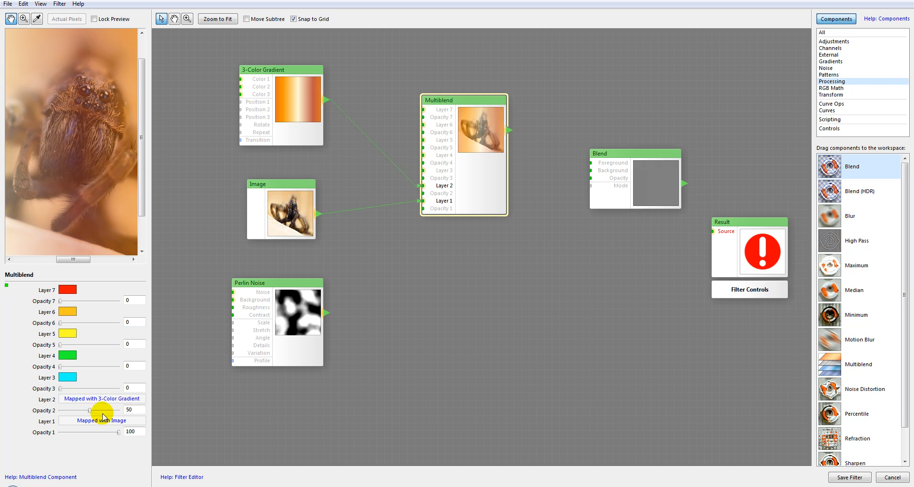
pyautogui.moveTo(482, 92); pyautogui.dragTo(504, 85)
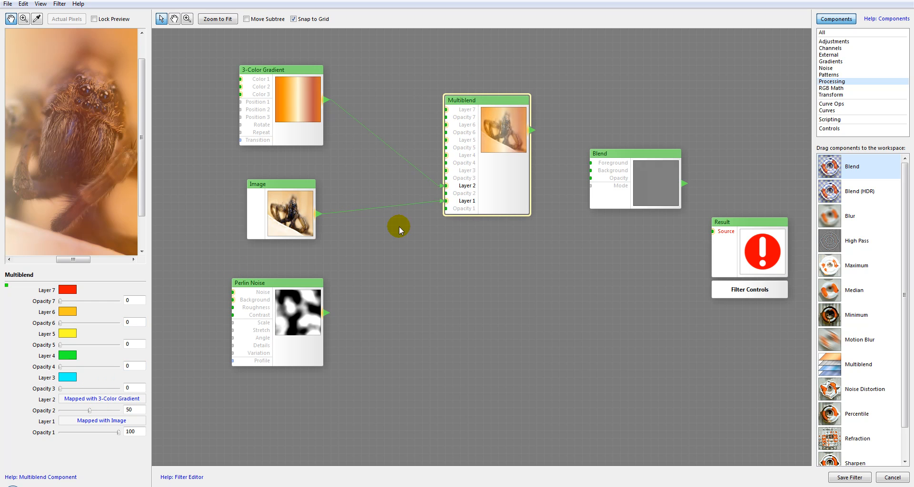
# Step: Connect the Perlin Noise to the Multiblend's Layer 3 and set Opacity 3 to 39
pyautogui.moveTo(450, 173); pyautogui.dragTo(450, 174)
pyautogui.moveTo(61, 389); pyautogui.dragTo(85, 391)
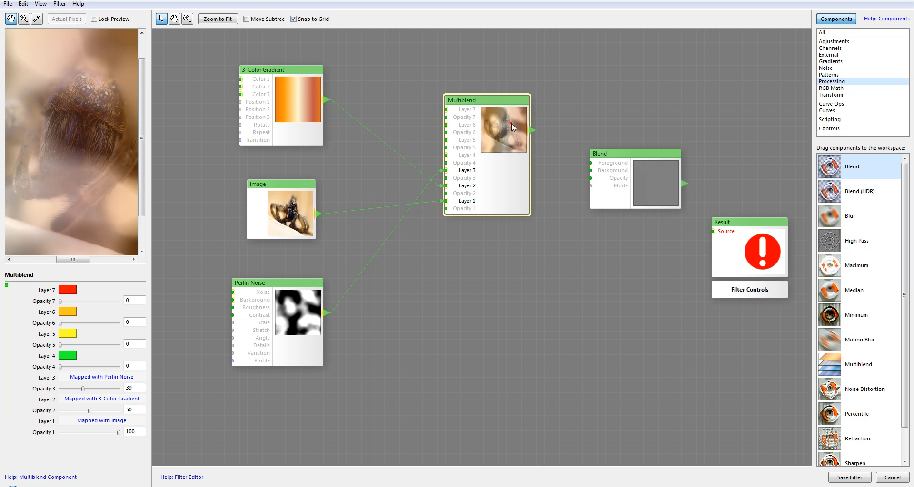
pyautogui.moveTo(516, 122); pyautogui.dragTo(485, 137)
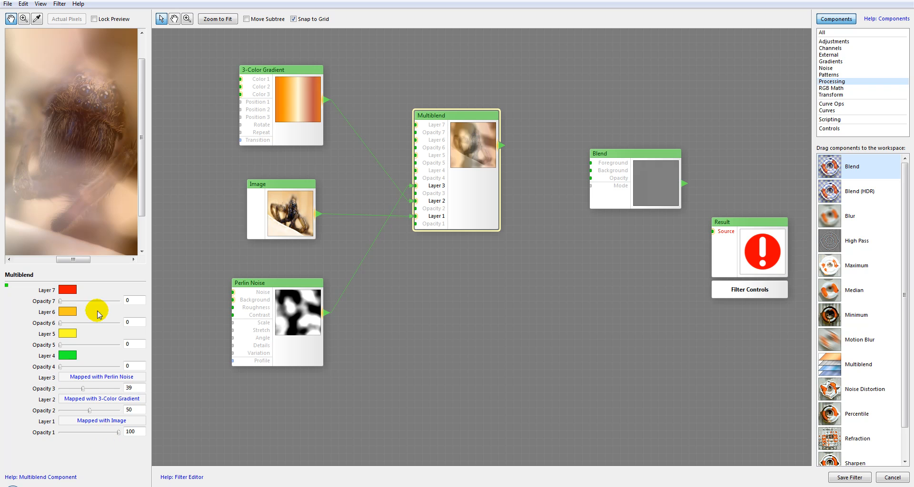
# Step: Examine the available blending modes on a temporary Blend component placed below Multiblend, and delete that component
pyautogui.moveTo(830, 166); pyautogui.dragTo(483, 311)
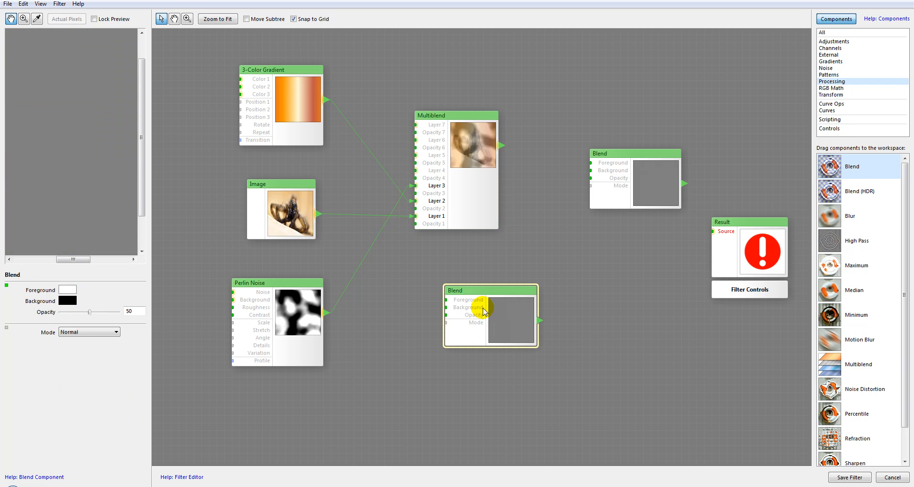
pyautogui.click(83, 332)
pyautogui.click(510, 341)
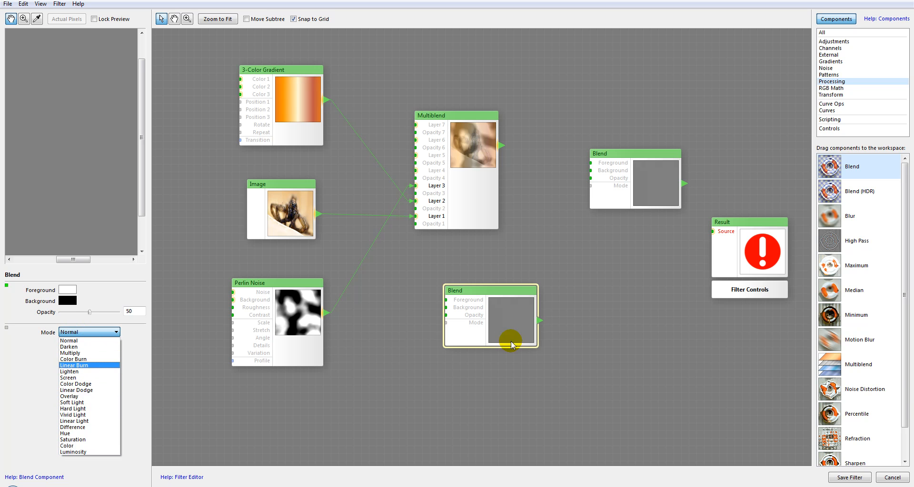
pyautogui.click(506, 297)
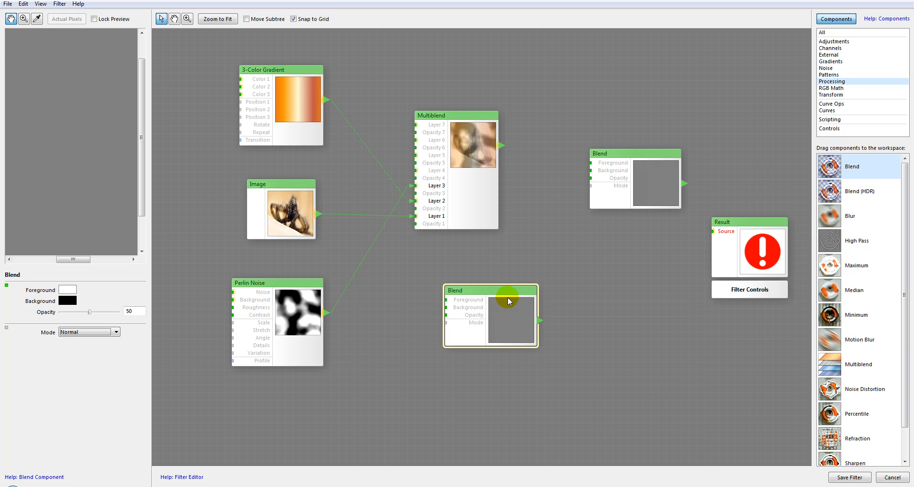
pyautogui.press('Delete')
pyautogui.click(465, 121)
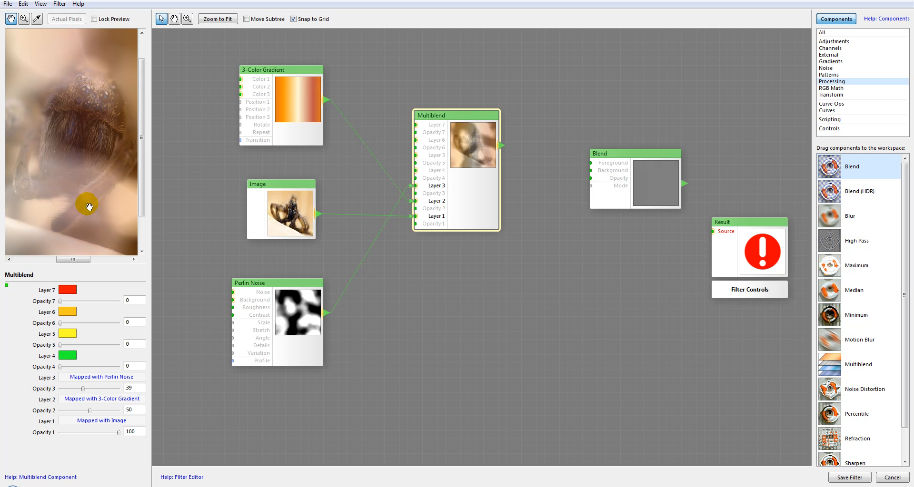
# Step: Replace the Multiblend component with a Noise Distortion component
pyautogui.moveTo(479, 127); pyautogui.dragTo(490, 95)
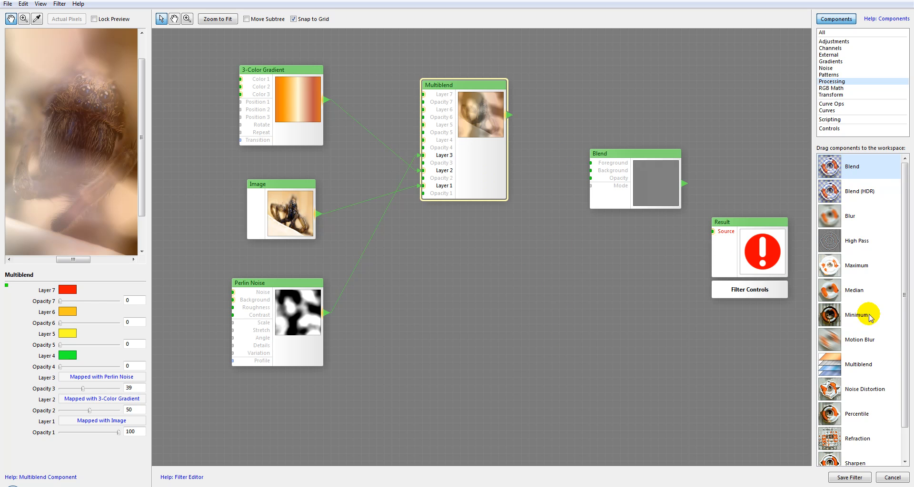
pyautogui.press('Delete')
pyautogui.click(828, 390)
pyautogui.moveTo(834, 390); pyautogui.dragTo(482, 110)
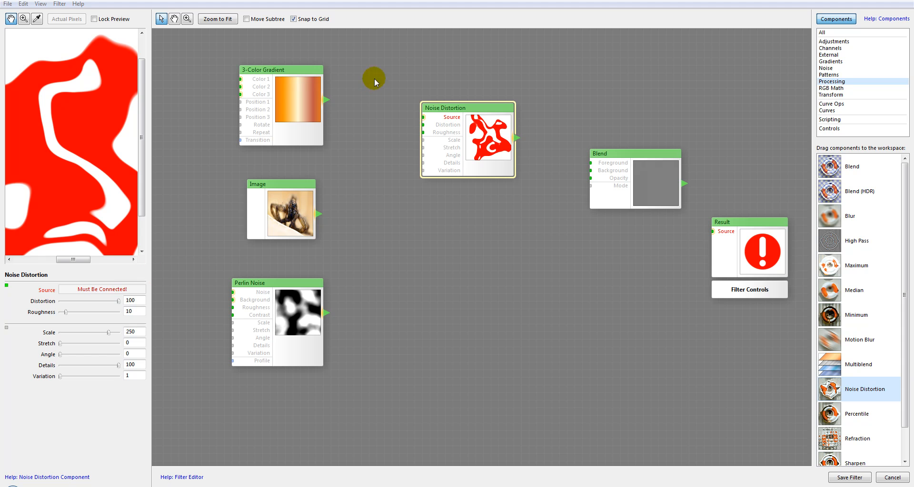
# Step: Connect the Image to the Noise Distortion's Source and set Distortion to 16
pyautogui.moveTo(318, 213); pyautogui.dragTo(471, 135)
pyautogui.moveTo(64, 161); pyautogui.dragTo(72, 145)
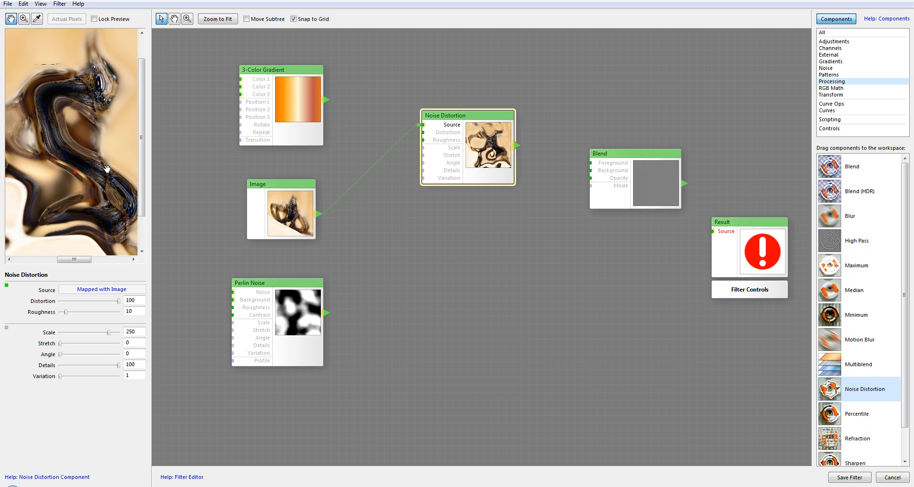
pyautogui.moveTo(70, 180); pyautogui.dragTo(91, 177)
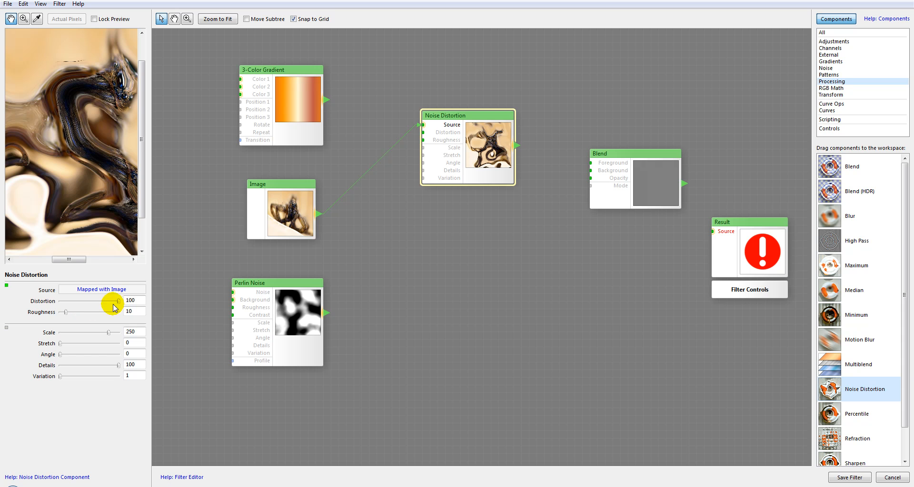
pyautogui.moveTo(119, 305); pyautogui.dragTo(74, 303)
pyautogui.moveTo(83, 158); pyautogui.dragTo(58, 178)
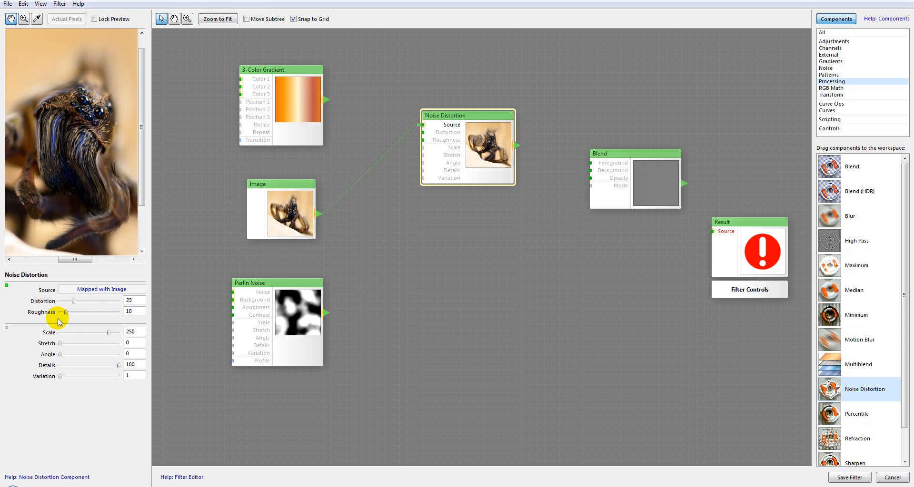
pyautogui.moveTo(72, 301); pyautogui.dragTo(65, 311)
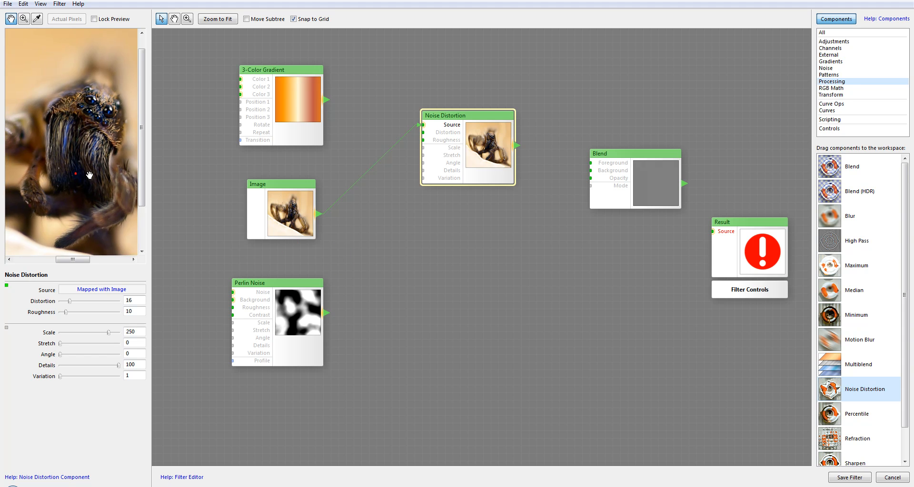
# Step: Try Roughness values of 72, 40 and 52 on the Noise Distortion, and settle on 34
pyautogui.moveTo(65, 313); pyautogui.dragTo(102, 312)
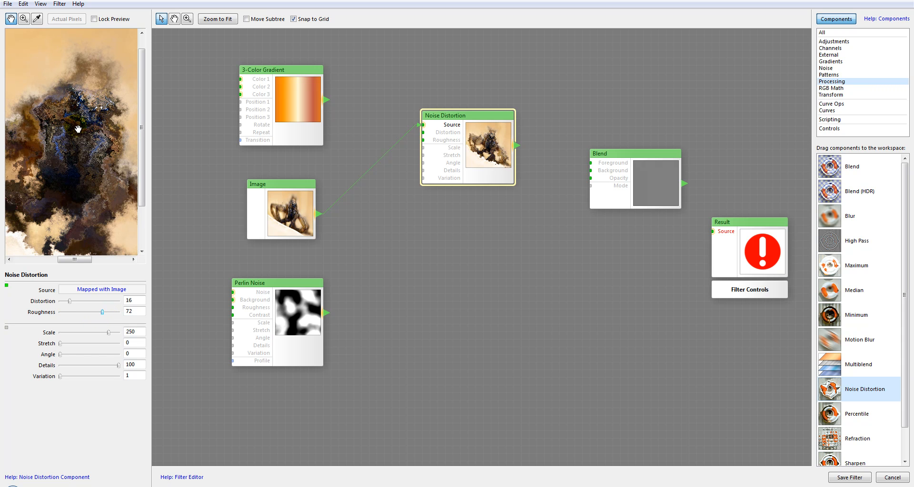
pyautogui.scroll(3, 83, 203)
pyautogui.scroll(-3, 82, 203)
pyautogui.moveTo(98, 314)
pyautogui.mouseDown()
pyautogui.moveTo(77, 310)
pyautogui.moveTo(88, 310)
pyautogui.mouseUp()
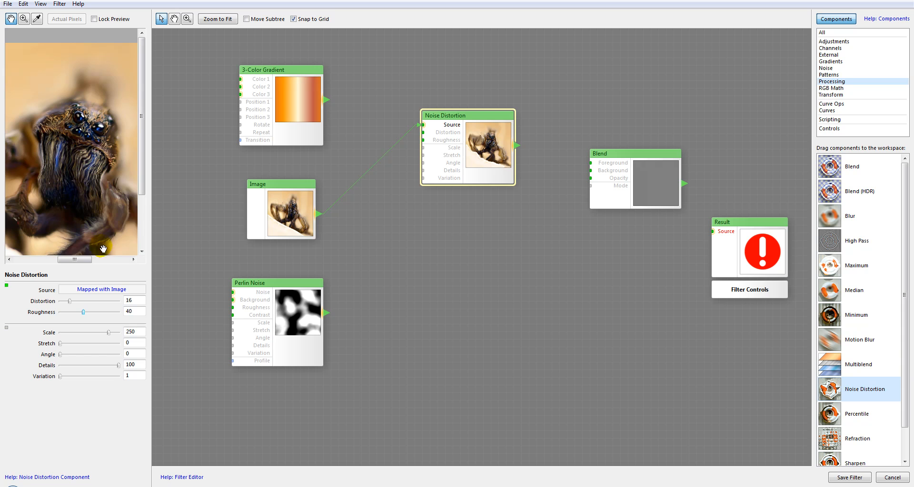
pyautogui.scroll(3, 73, 175)
pyautogui.moveTo(85, 324); pyautogui.dragTo(90, 313)
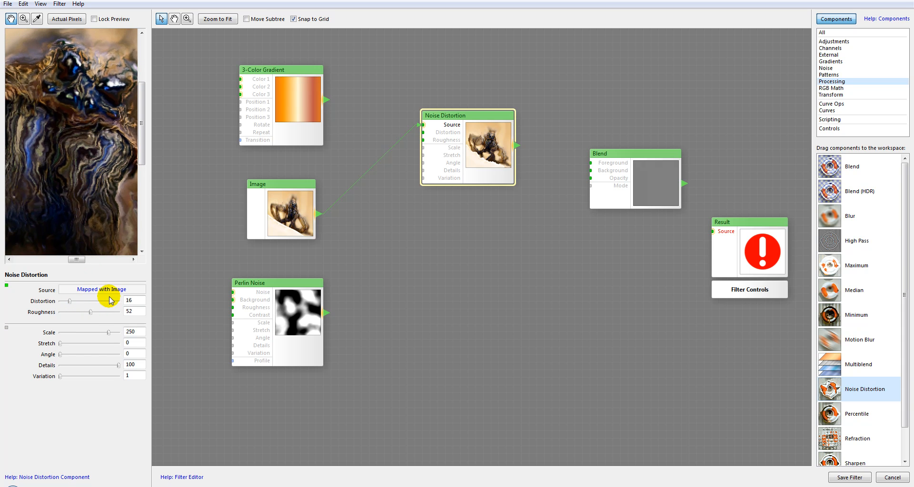
pyautogui.moveTo(92, 313); pyautogui.dragTo(80, 314)
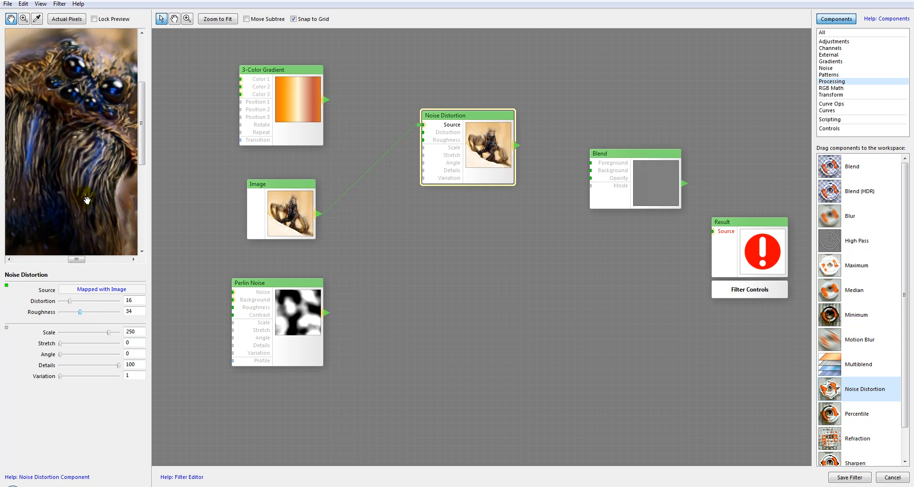
pyautogui.scroll(-1, 88, 145)
pyautogui.moveTo(80, 200); pyautogui.dragTo(86, 149)
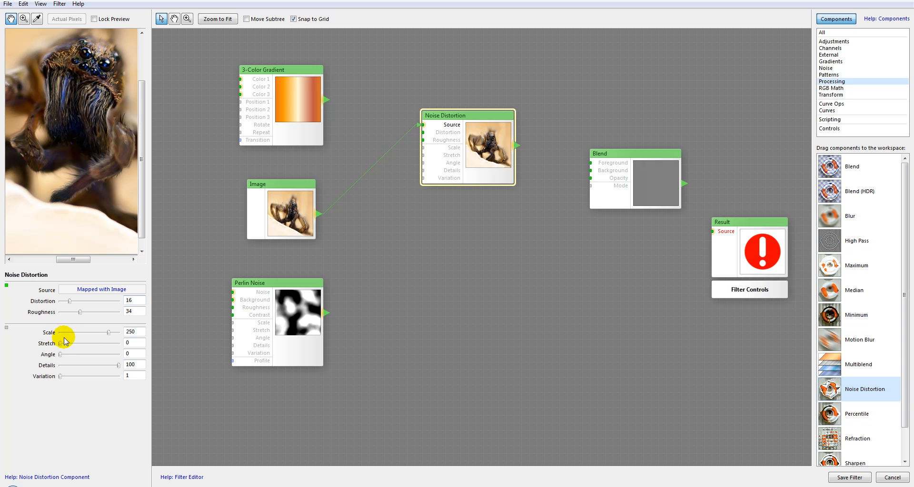
# Step: Set the Noise Distortion's Scale to 267, Angle to 126 and Variation to 17561, trying Stretch at 90 and Details at 0 before restoring both
pyautogui.moveTo(110, 336)
pyautogui.mouseDown()
pyautogui.moveTo(62, 344)
pyautogui.moveTo(110, 351)
pyautogui.mouseUp()
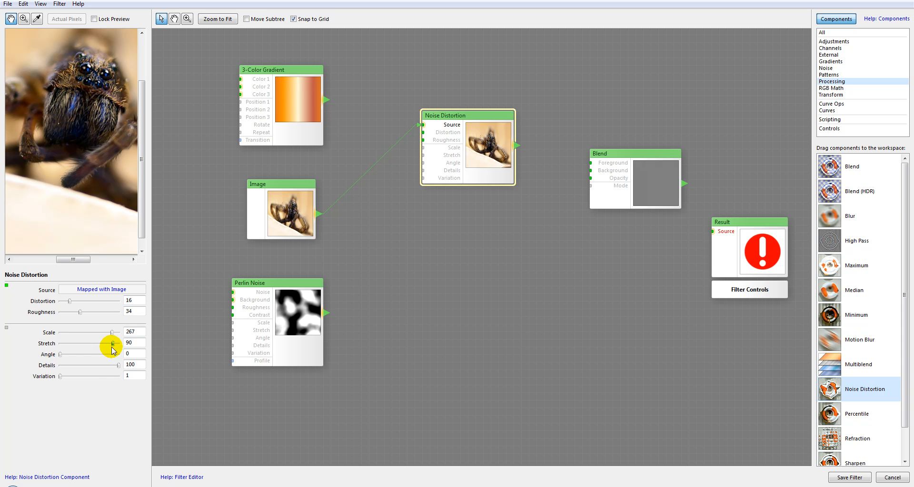
pyautogui.moveTo(113, 348); pyautogui.dragTo(140, 370)
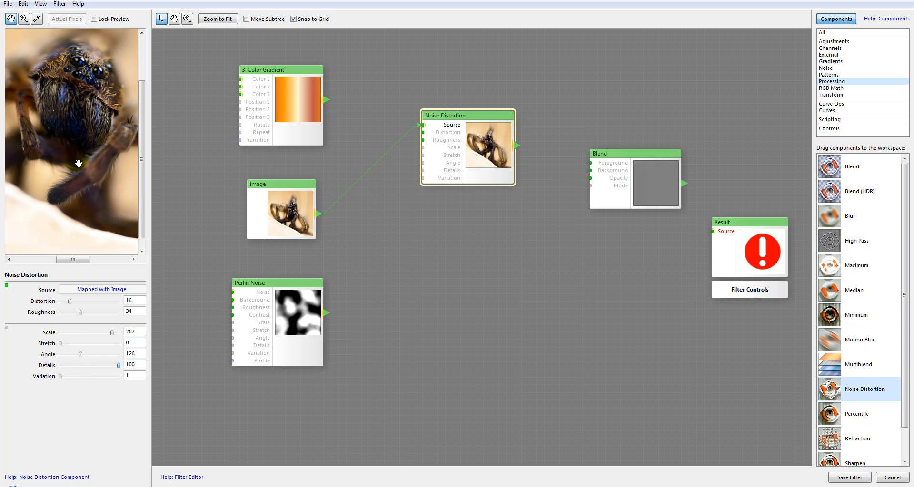
pyautogui.moveTo(118, 365); pyautogui.dragTo(33, 360)
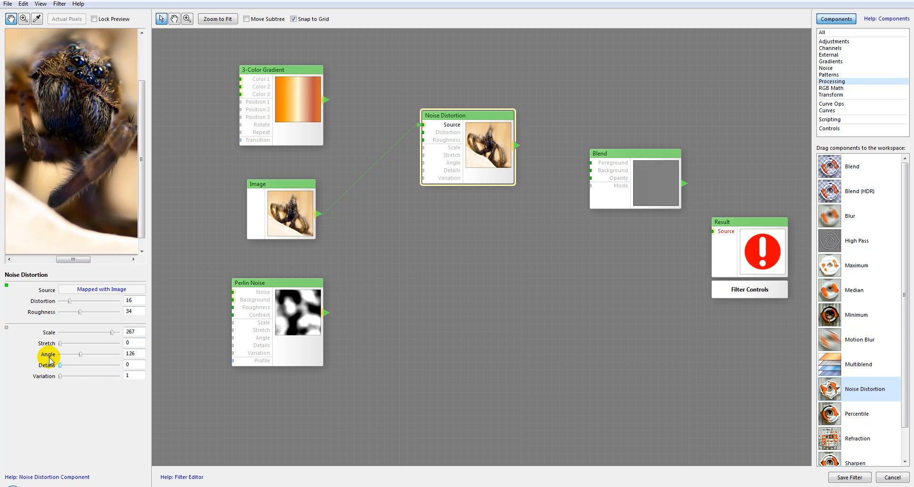
pyautogui.moveTo(60, 366); pyautogui.dragTo(147, 367)
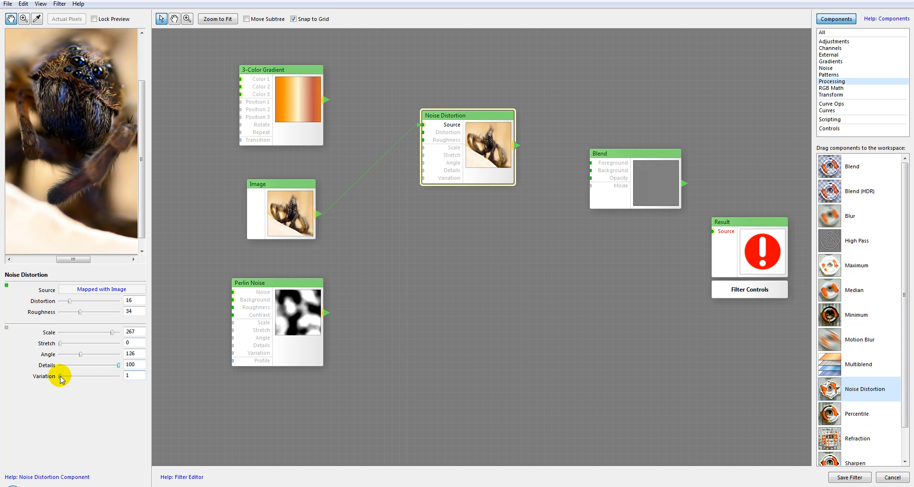
pyautogui.moveTo(60, 376); pyautogui.dragTo(95, 377)
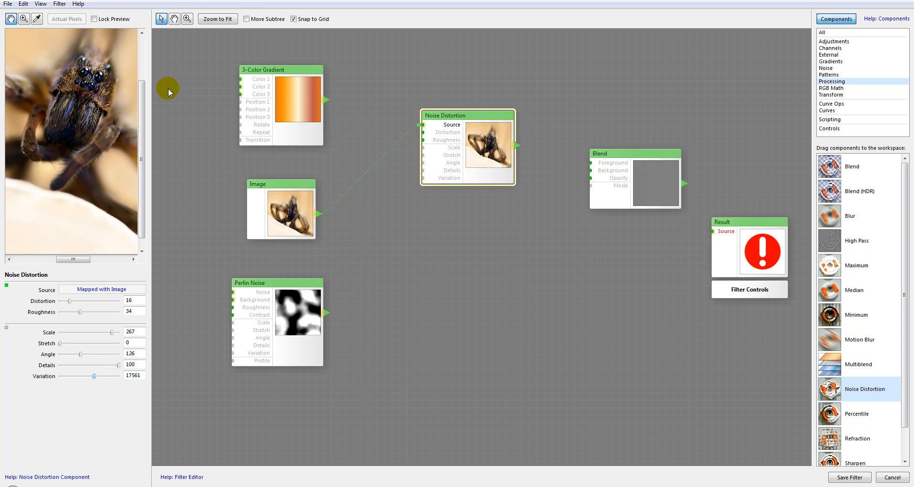
pyautogui.moveTo(94, 98); pyautogui.dragTo(93, 161)
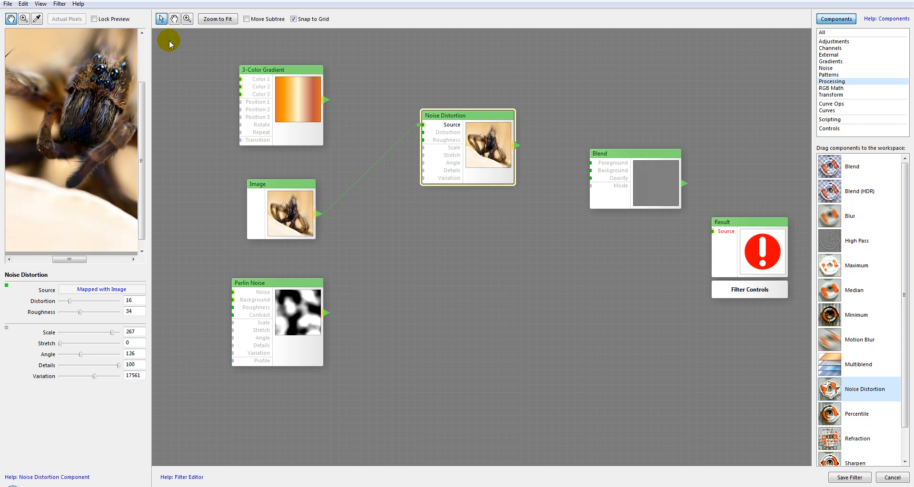
# Step: Shift the Noise Distortion component slightly down and set its Distortion to 83 and Roughness to 12
pyautogui.moveTo(451, 136); pyautogui.dragTo(452, 151)
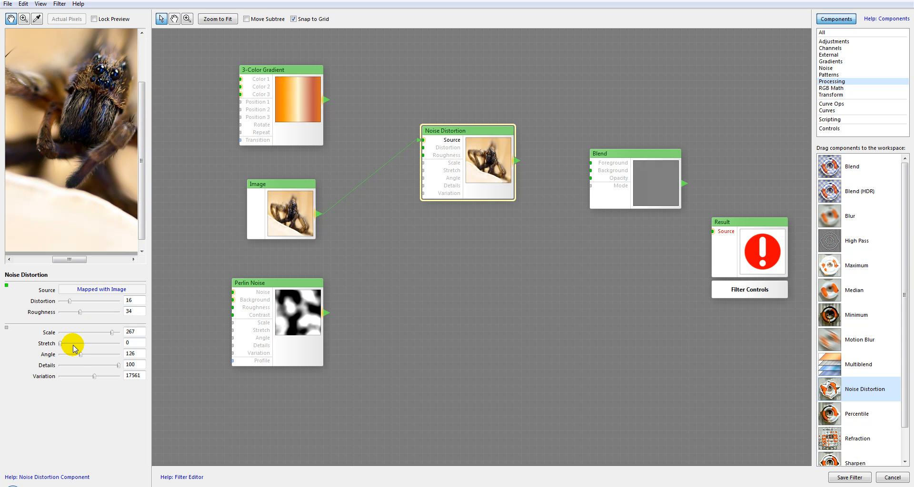
pyautogui.moveTo(80, 312)
pyautogui.mouseDown()
pyautogui.moveTo(109, 301)
pyautogui.moveTo(67, 312)
pyautogui.mouseUp()
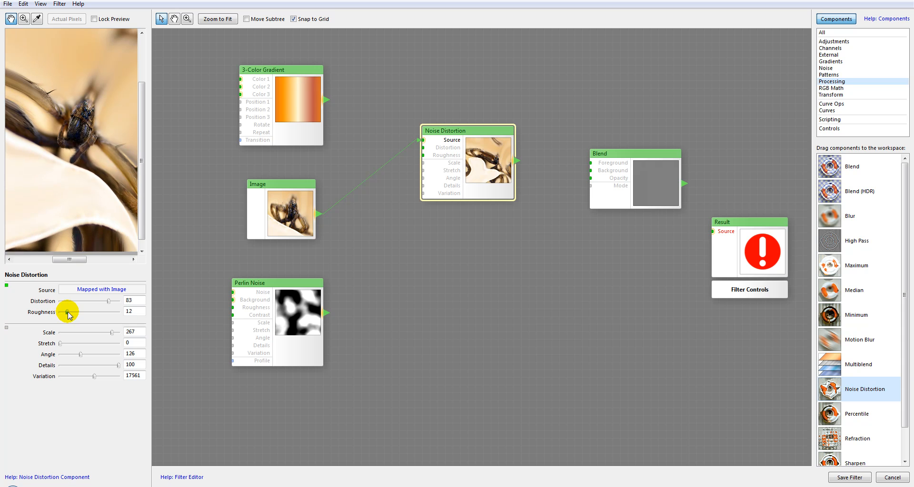
pyautogui.moveTo(81, 119); pyautogui.dragTo(24, 123)
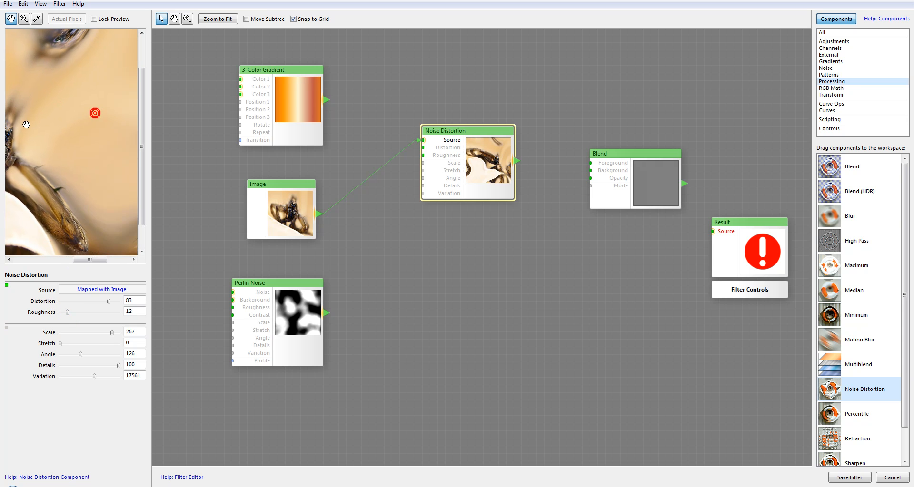
pyautogui.scroll(-3, 26, 123)
pyautogui.scroll(3, 75, 173)
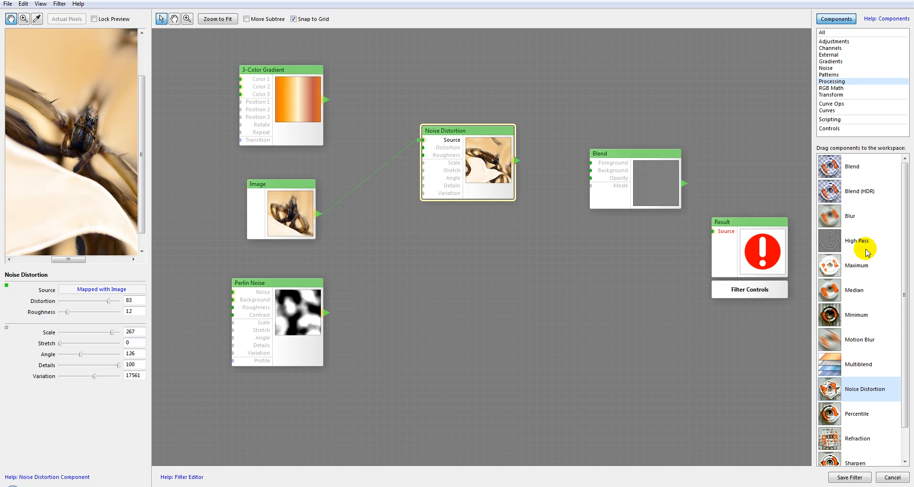
# Step: Replace the Noise Distortion component with a Percentile component placed between the Image and Blend components
pyautogui.press('Delete')
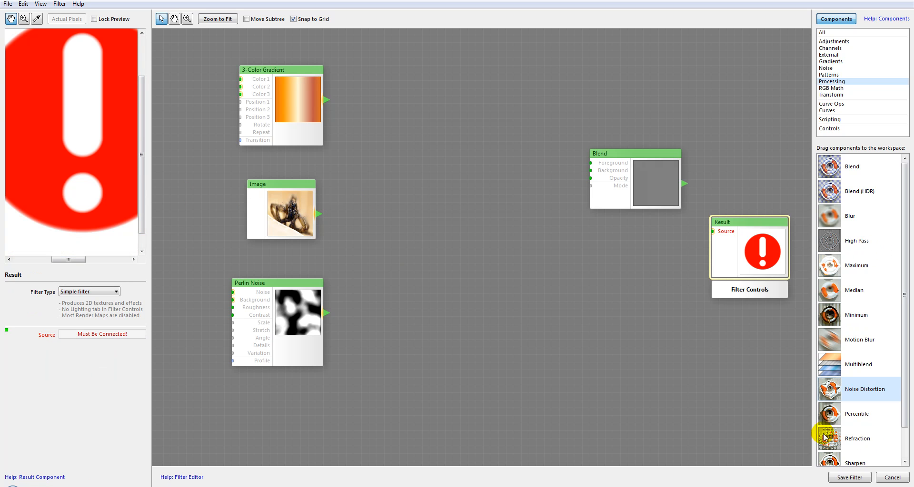
pyautogui.click(831, 415)
pyautogui.moveTo(840, 420); pyautogui.dragTo(454, 143)
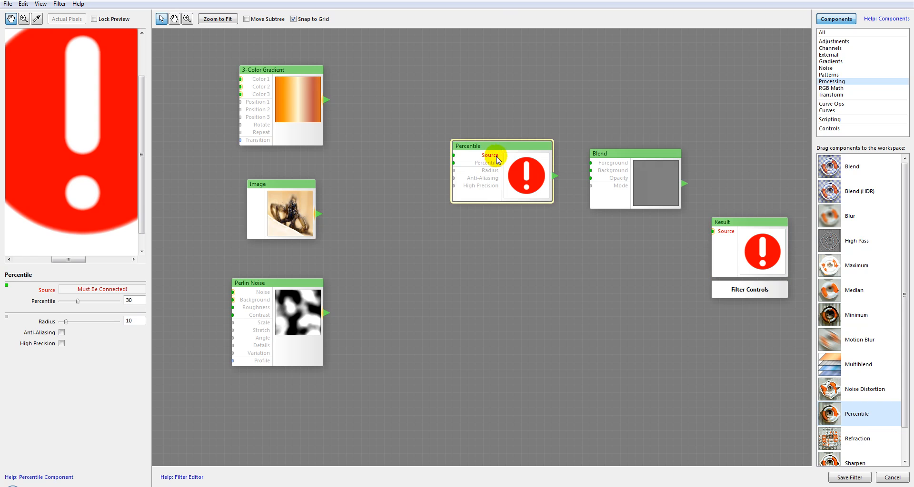
pyautogui.moveTo(505, 157); pyautogui.dragTo(484, 157)
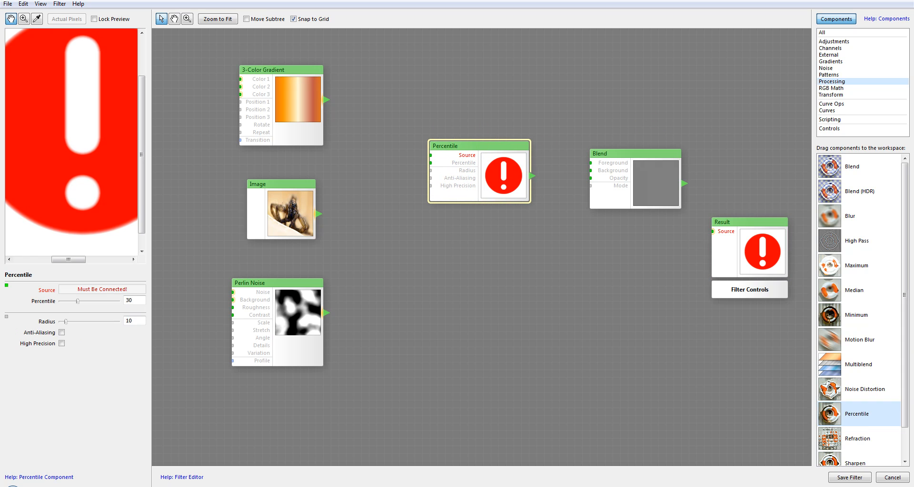
pyautogui.moveTo(484, 175); pyautogui.dragTo(476, 167)
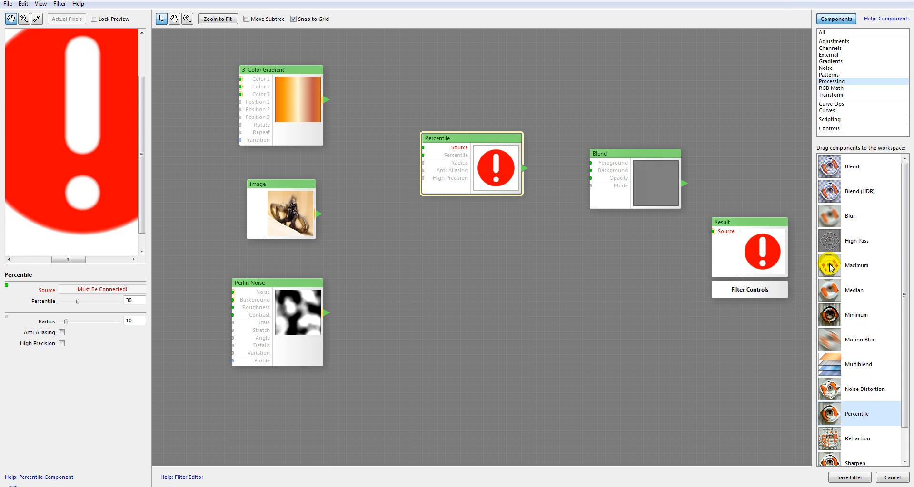
pyautogui.moveTo(470, 150); pyautogui.dragTo(465, 154)
# Step: Connect the Image to the Percentile component's Source and set Percentile to 74 and Radius to 6
pyautogui.click(284, 206)
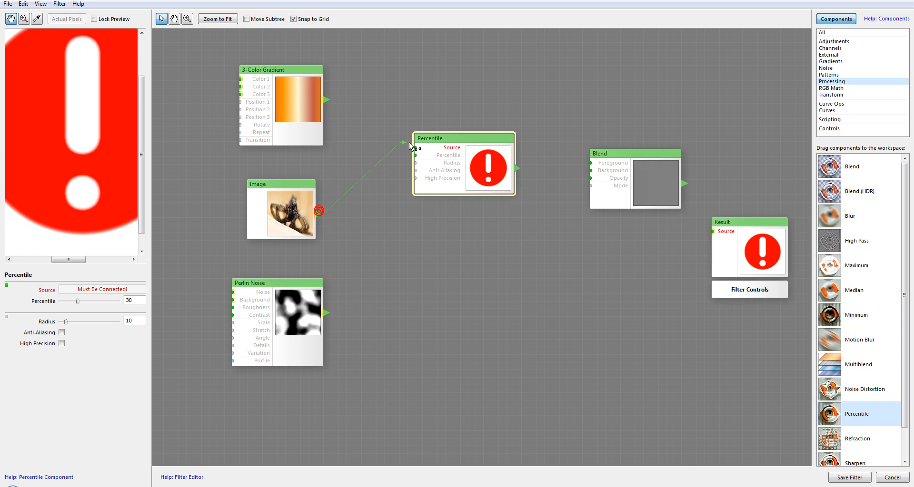
pyautogui.moveTo(409, 141); pyautogui.dragTo(414, 147)
pyautogui.moveTo(485, 146); pyautogui.dragTo(485, 154)
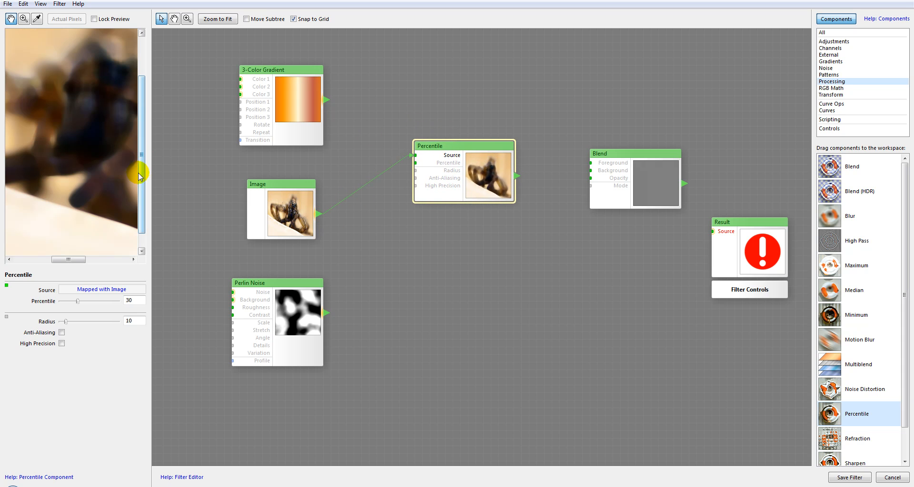
pyautogui.moveTo(86, 303); pyautogui.dragTo(63, 324)
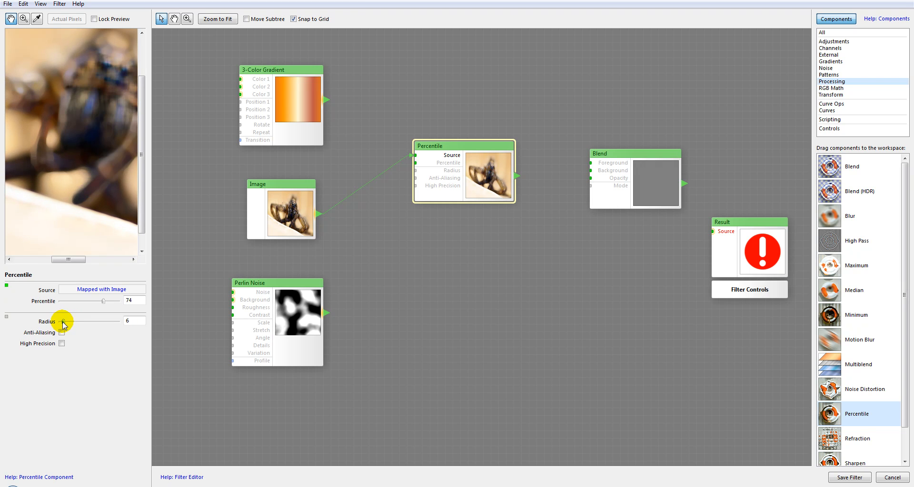
pyautogui.moveTo(110, 136); pyautogui.dragTo(103, 148)
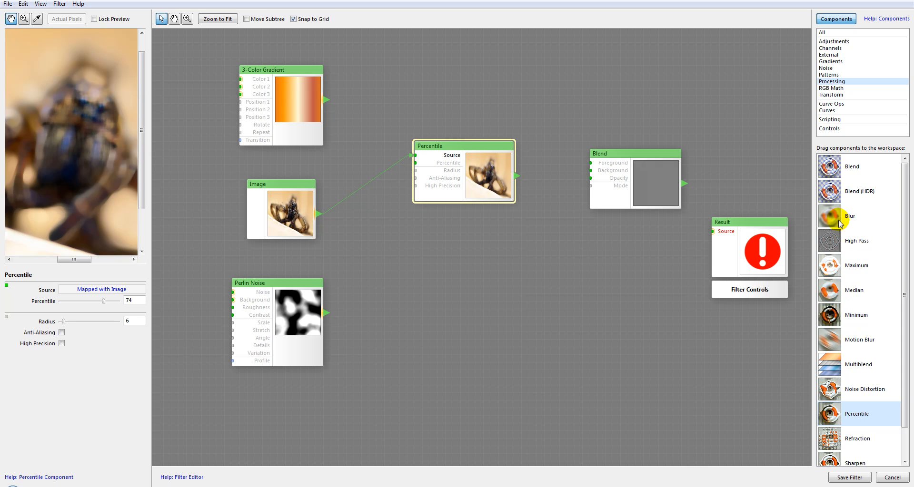
# Step: Add a Blur component below Percentile, fed by the Image, and set its Radius to 2
pyautogui.moveTo(838, 222); pyautogui.dragTo(464, 246)
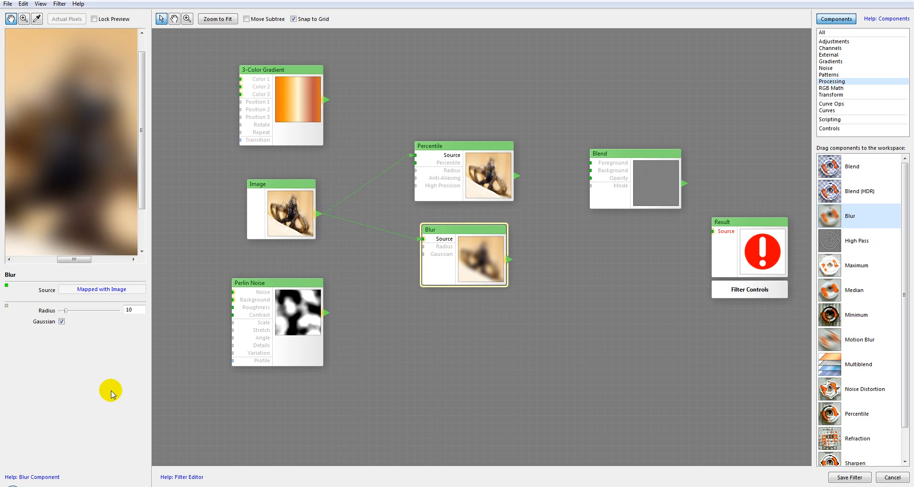
pyautogui.moveTo(66, 311); pyautogui.dragTo(62, 322)
pyautogui.click(472, 174)
pyautogui.click(482, 242)
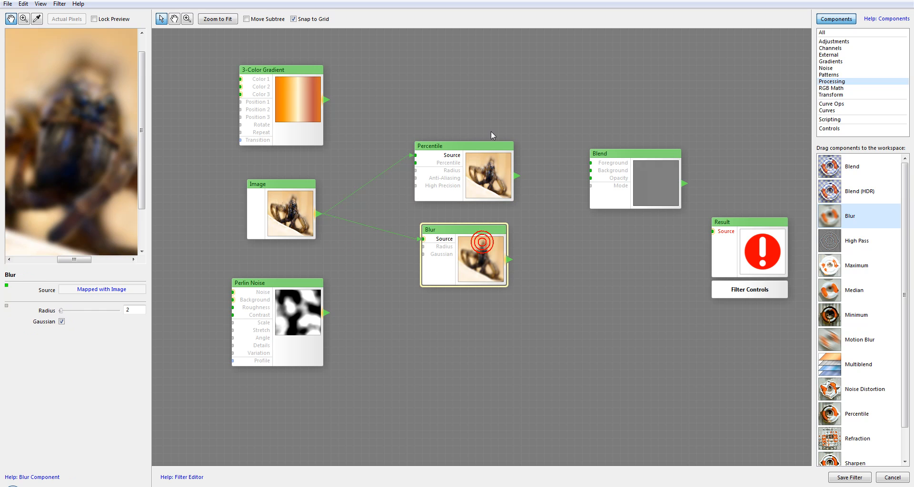
# Step: Set the Percentile component's Radius to 3 and compare its preview with the Blur's
pyautogui.click(479, 168)
pyautogui.click(476, 246)
pyautogui.click(480, 166)
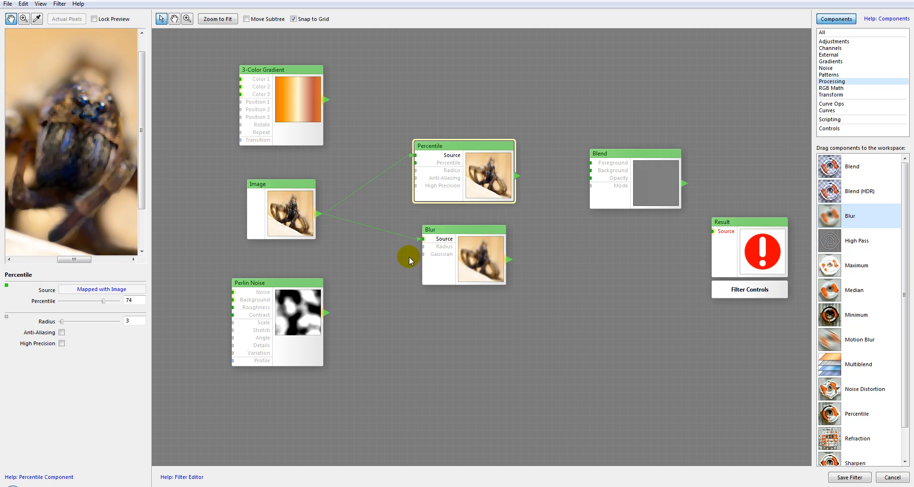
pyautogui.click(484, 244)
pyautogui.click(474, 164)
# Step: Set the Percentile value to 44 and compare the result with the Blur component again
pyautogui.moveTo(107, 303); pyautogui.dragTo(87, 300)
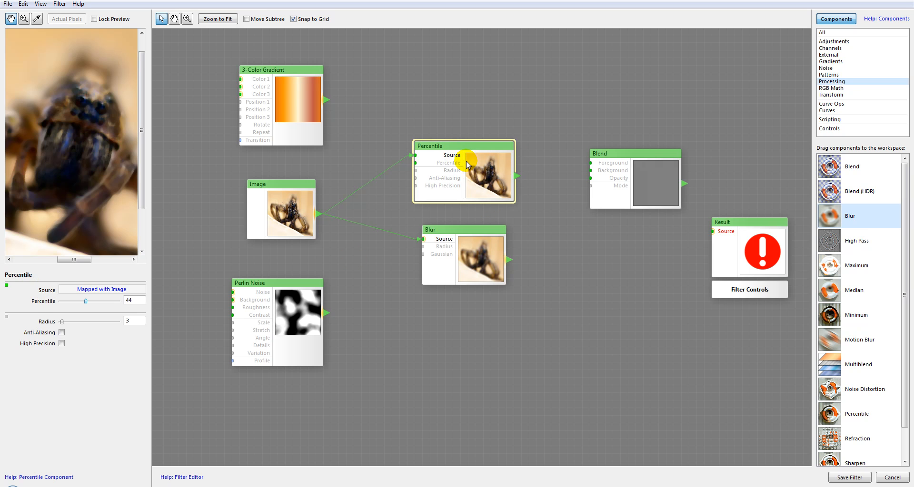
pyautogui.click(463, 256)
pyautogui.click(482, 184)
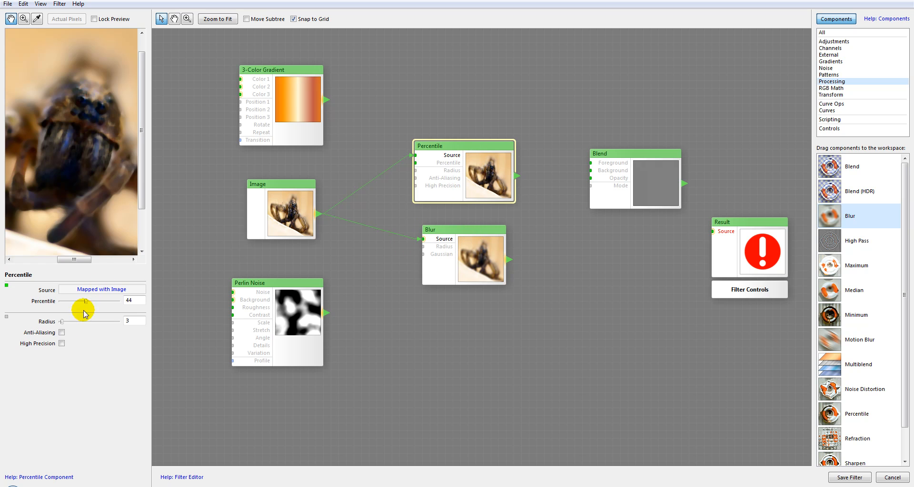
# Step: Try Anti-Aliasing on the Percentile component, turn it back off, and enable High Precision
pyautogui.click(61, 332)
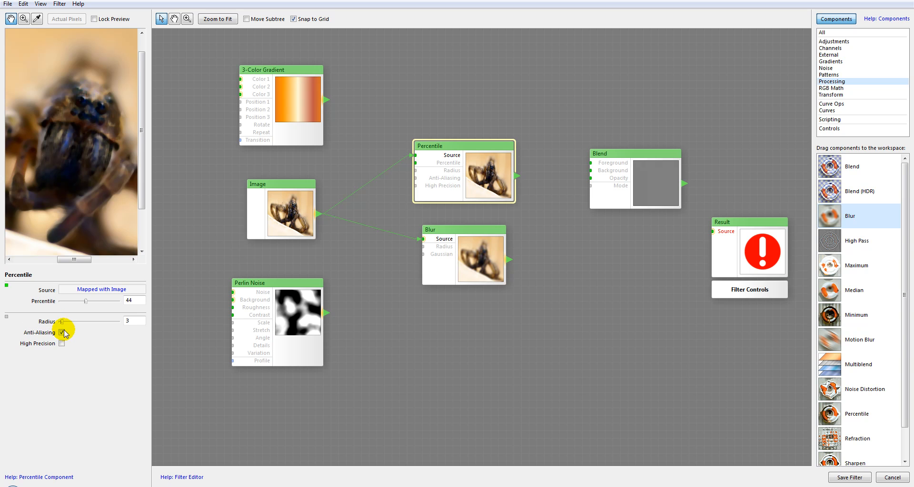
pyautogui.click(62, 345)
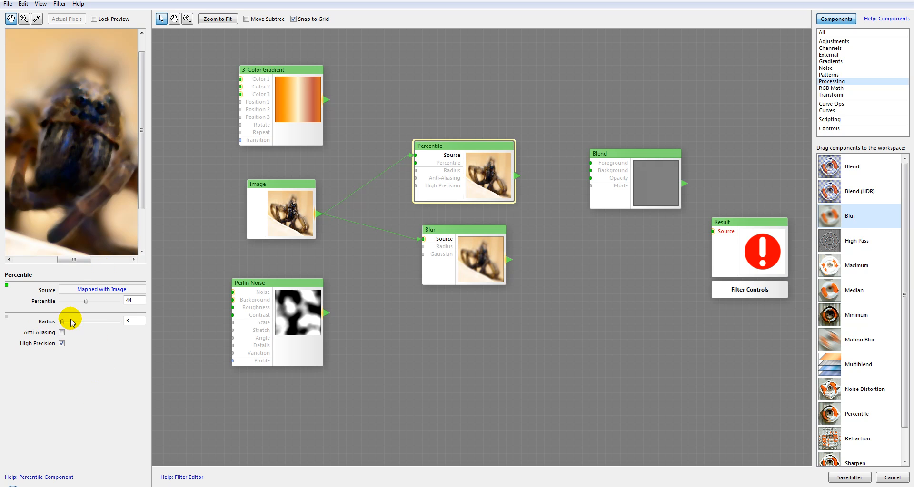
pyautogui.click(486, 159)
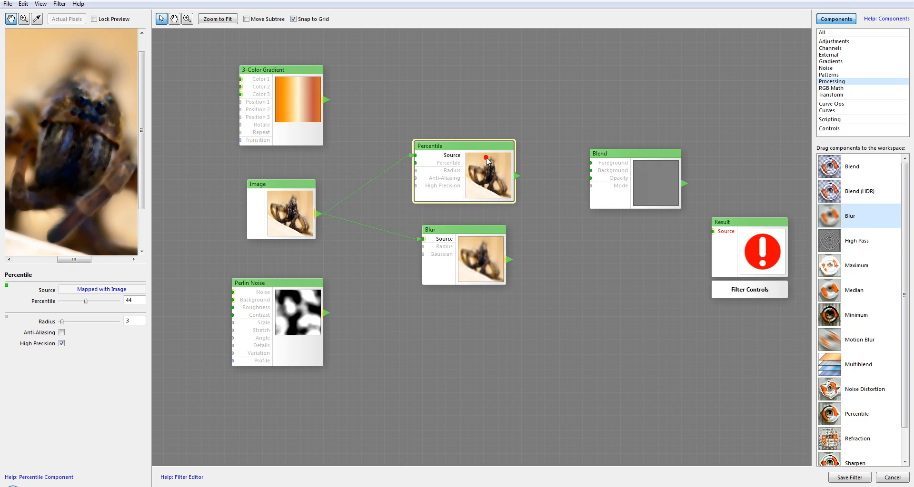
# Step: Delete the Percentile and Blur components from the workspace
pyautogui.press('Delete')
pyautogui.click(490, 258)
pyautogui.press('Delete')
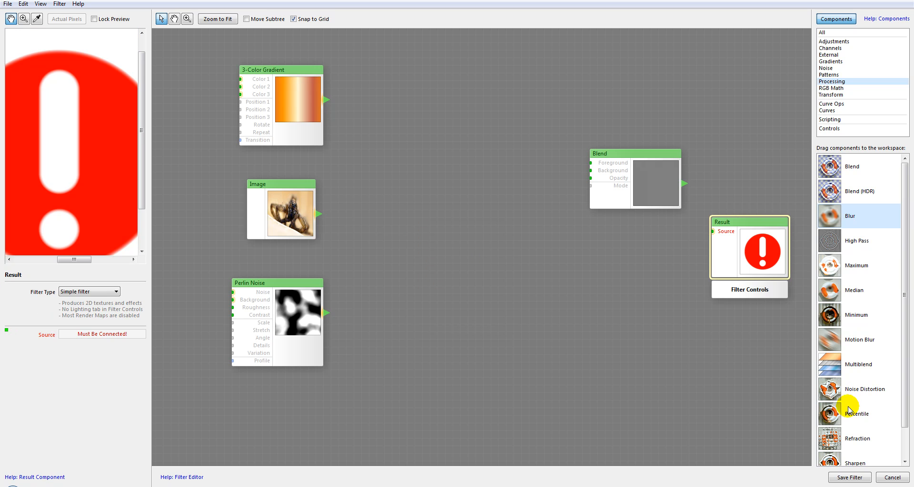
# Step: Add a Refraction component to the workspace and feed its Source from the Image
pyautogui.click(833, 441)
pyautogui.moveTo(403, 149); pyautogui.dragTo(444, 150)
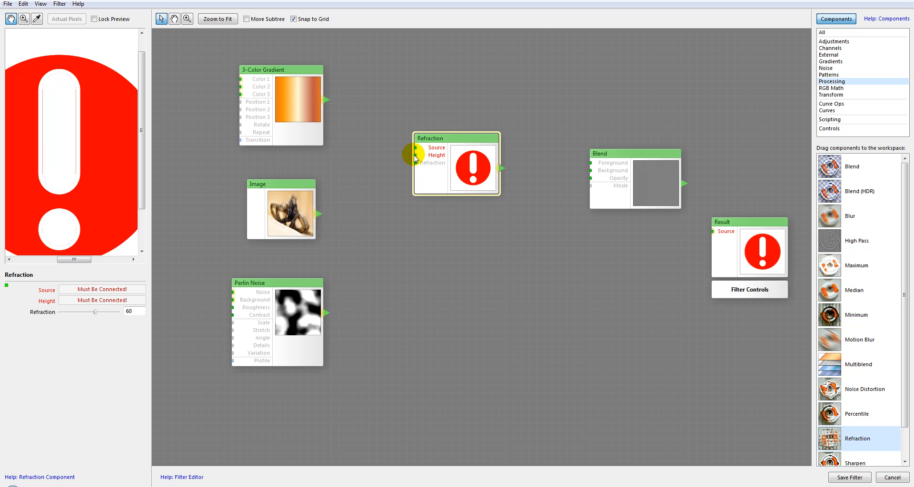
pyautogui.moveTo(319, 213); pyautogui.dragTo(414, 148)
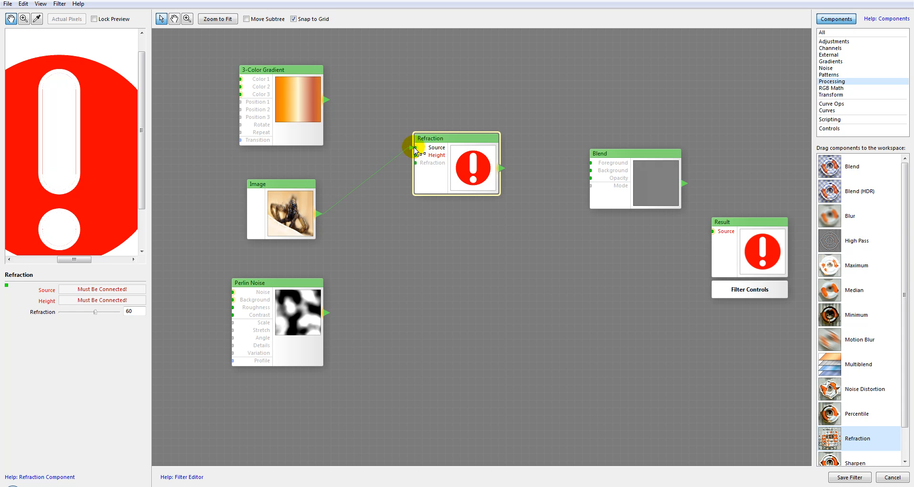
pyautogui.moveTo(74, 151); pyautogui.dragTo(105, 133)
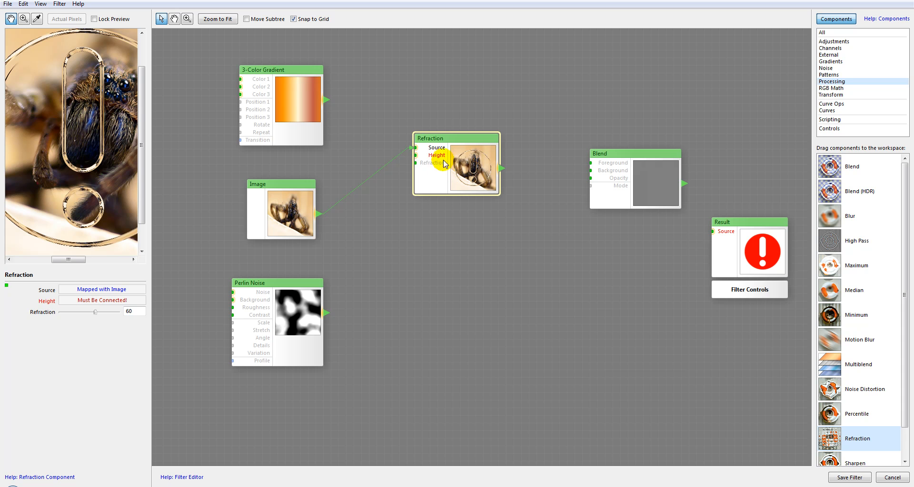
# Step: Connect Perlin Noise to the Refraction component's Height input and align the Image and Refraction components with each other
pyautogui.moveTo(326, 313); pyautogui.dragTo(414, 155)
pyautogui.moveTo(13, 191); pyautogui.dragTo(30, 188)
pyautogui.scroll(-1, 62, 184)
pyautogui.click(111, 181)
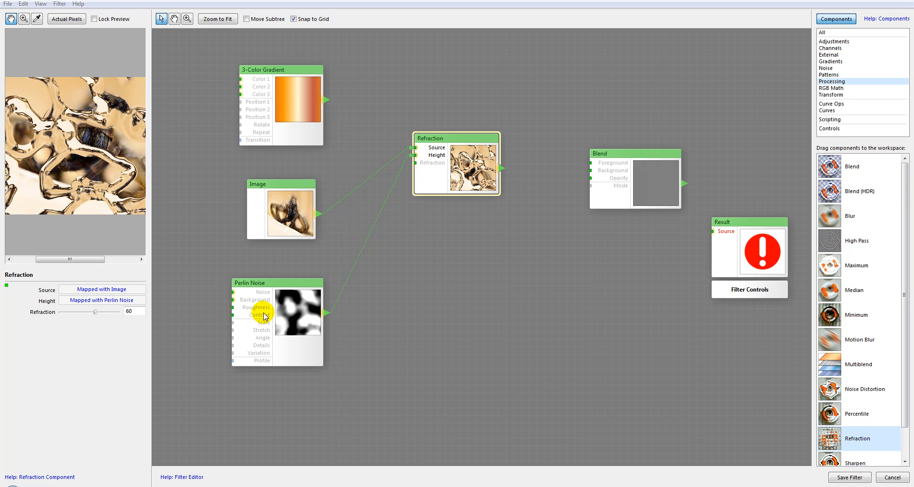
pyautogui.moveTo(457, 161); pyautogui.dragTo(456, 184)
pyautogui.moveTo(288, 215); pyautogui.dragTo(296, 192)
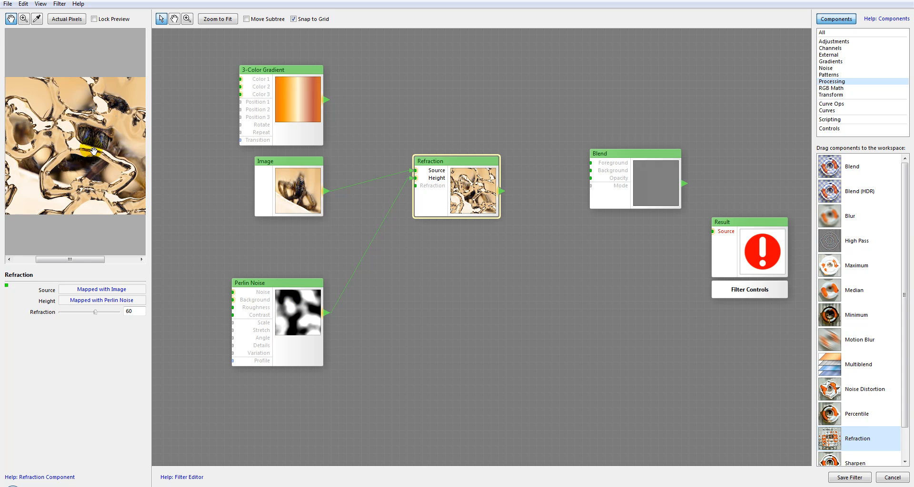
# Step: Set the Perlin Noise Contrast to 0 and check the effect in the Refraction component's preview
pyautogui.click(286, 335)
pyautogui.moveTo(108, 323); pyautogui.dragTo(42, 310)
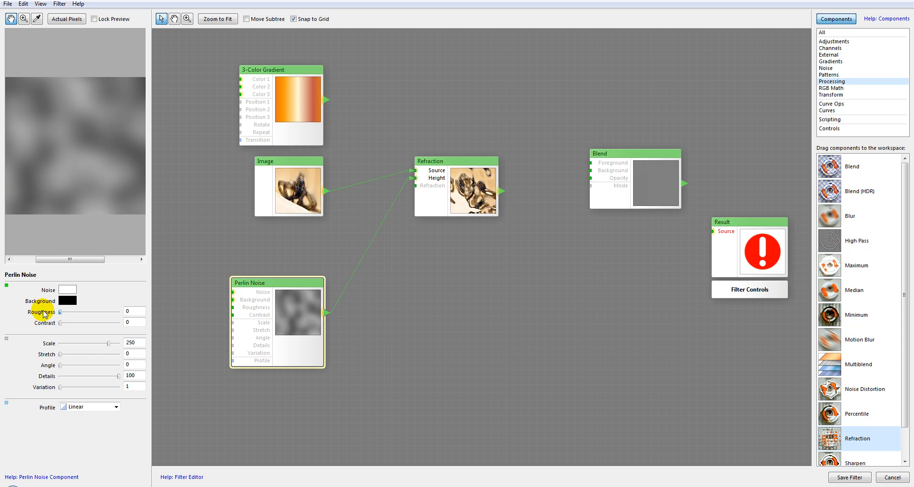
pyautogui.click(457, 188)
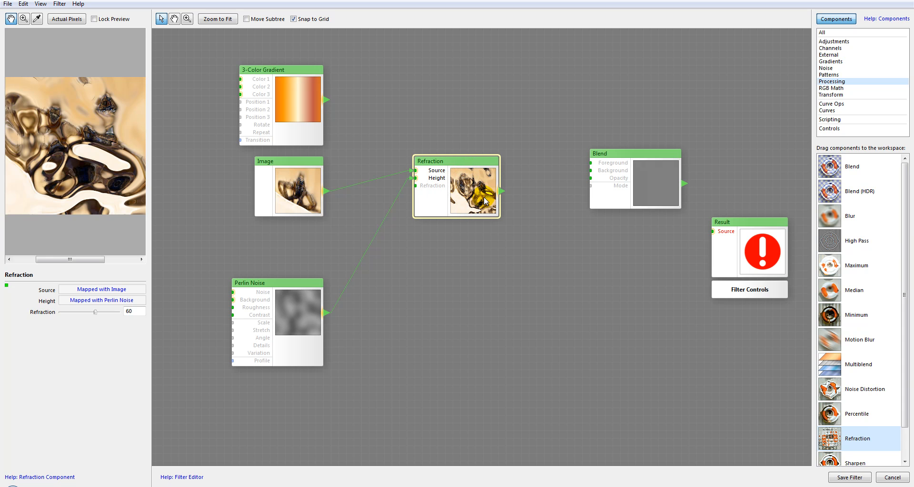
# Step: Lower the Refraction value to 19 and shift the Refraction component slightly closer to the Image
pyautogui.moveTo(475, 183); pyautogui.dragTo(467, 198)
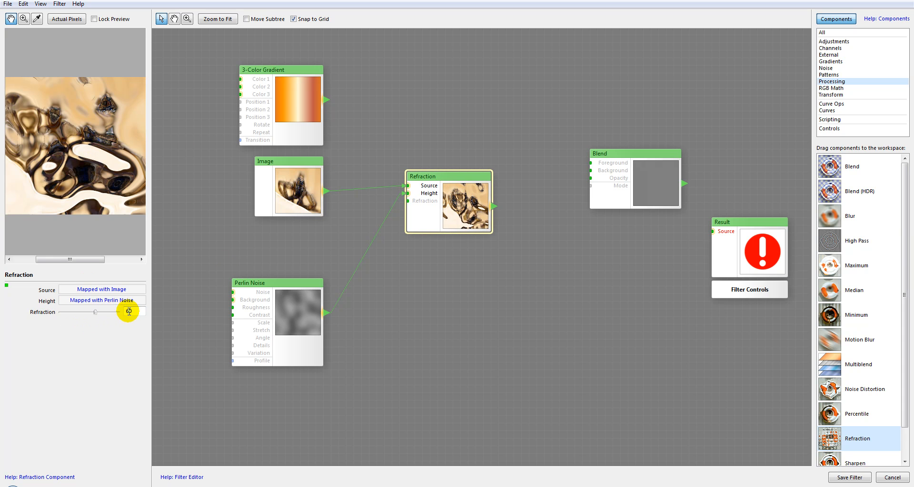
pyautogui.moveTo(96, 312); pyautogui.dragTo(70, 319)
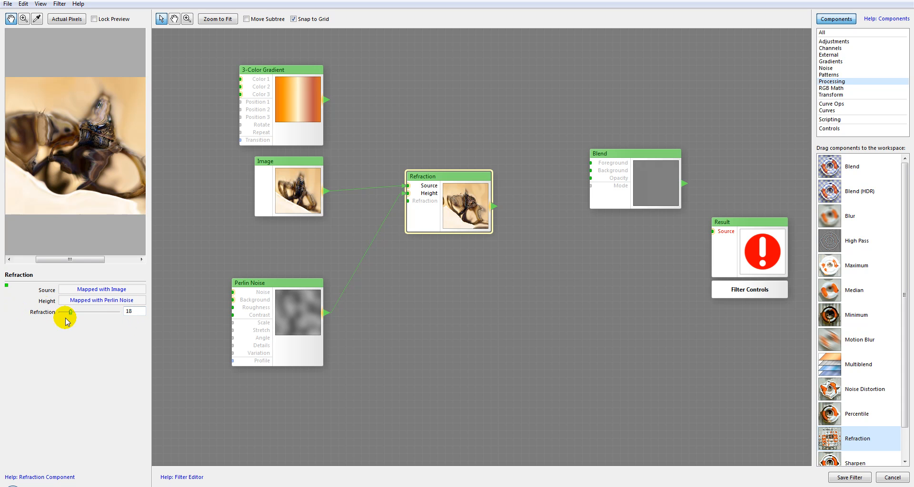
pyautogui.moveTo(67, 312); pyautogui.dragTo(72, 316)
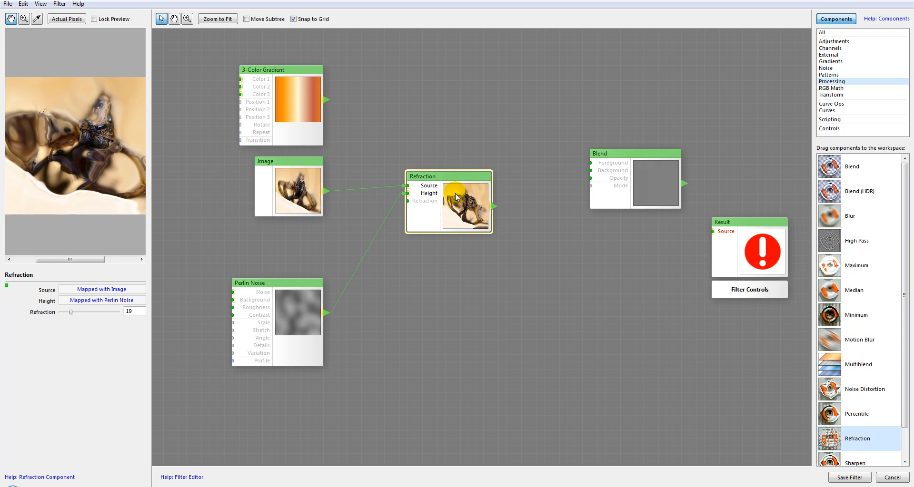
pyautogui.moveTo(459, 182); pyautogui.dragTo(435, 184)
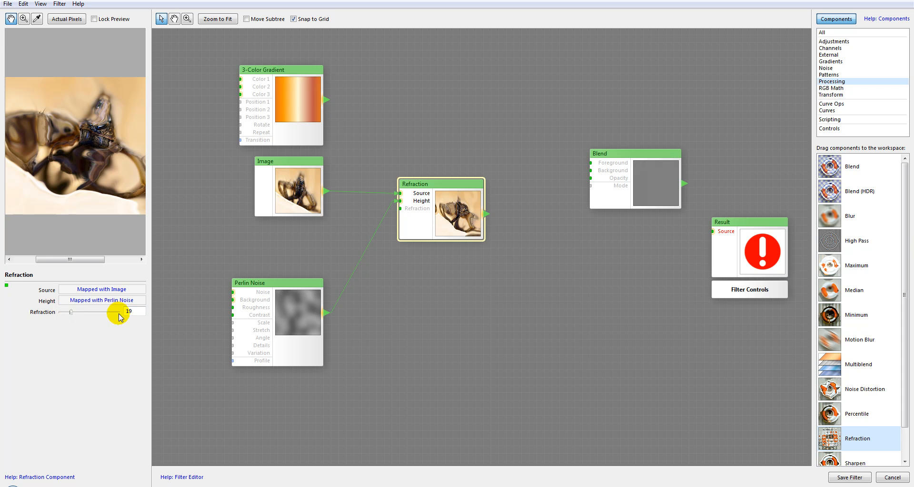
# Step: With the Controls category listed, reposition the Image and Refraction components and set the Refraction value to 18
pyautogui.click(830, 128)
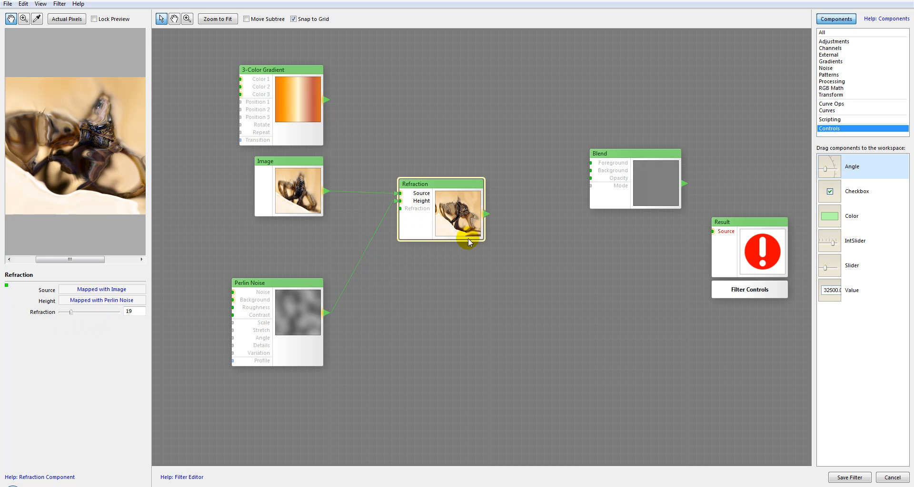
pyautogui.moveTo(443, 210); pyautogui.dragTo(450, 203)
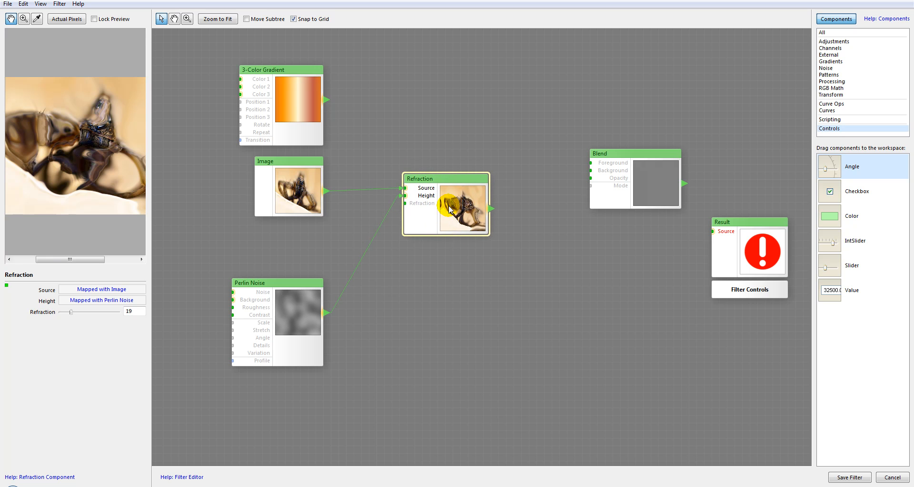
pyautogui.moveTo(312, 172); pyautogui.dragTo(306, 172)
pyautogui.moveTo(450, 183); pyautogui.dragTo(419, 190)
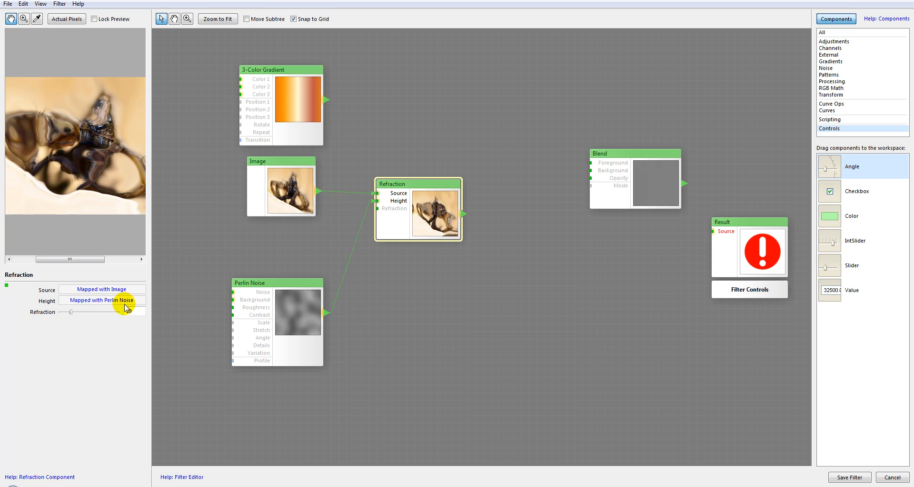
pyautogui.click(92, 312)
pyautogui.moveTo(96, 310); pyautogui.dragTo(70, 312)
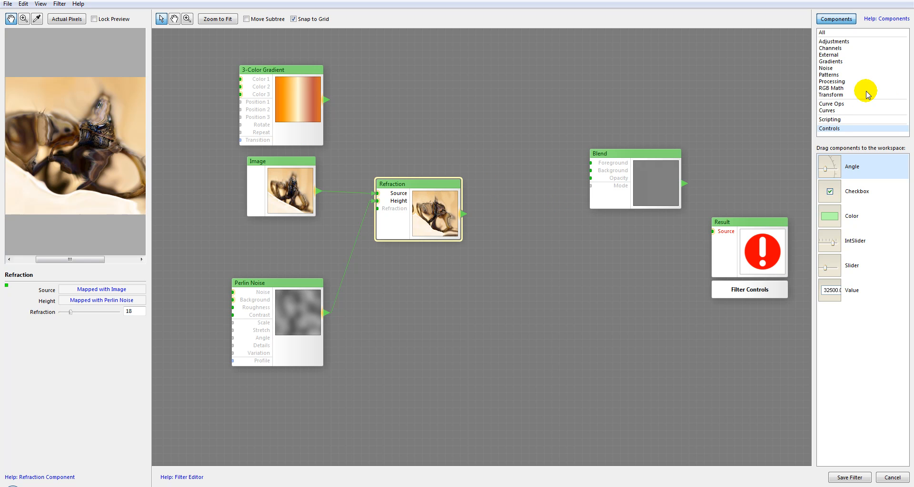
# Step: Return to the list of Processing components and delete the Refraction component
pyautogui.click(833, 82)
pyautogui.click(504, 230)
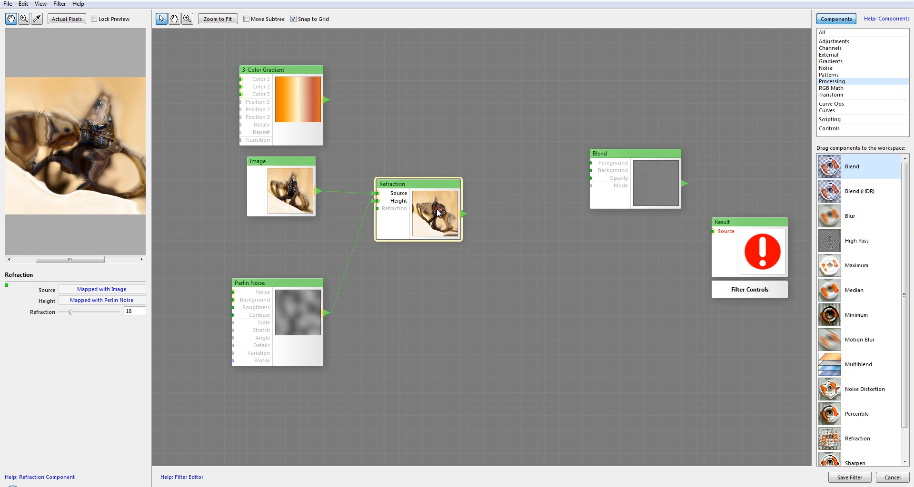
pyautogui.press('Delete')
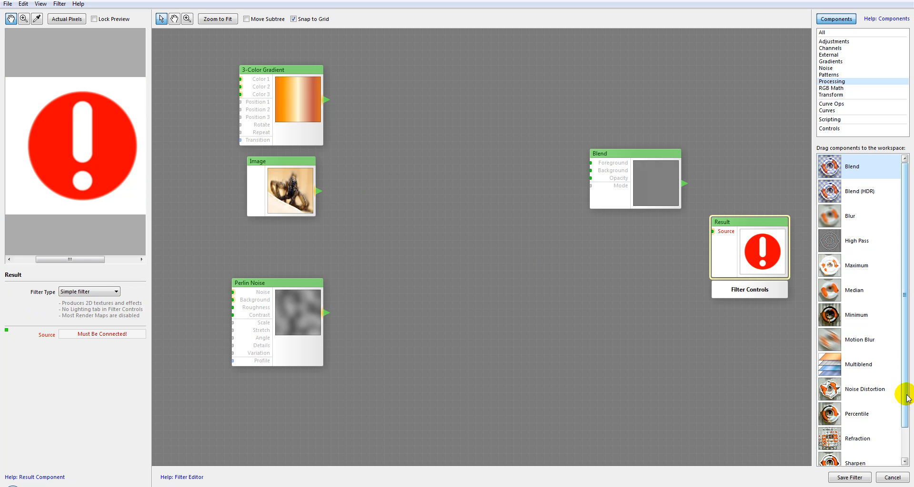
# Step: Add a Sharpen component beside the Image and feed its Source from the Image
pyautogui.moveTo(906, 394); pyautogui.dragTo(906, 443)
pyautogui.moveTo(828, 431); pyautogui.dragTo(441, 175)
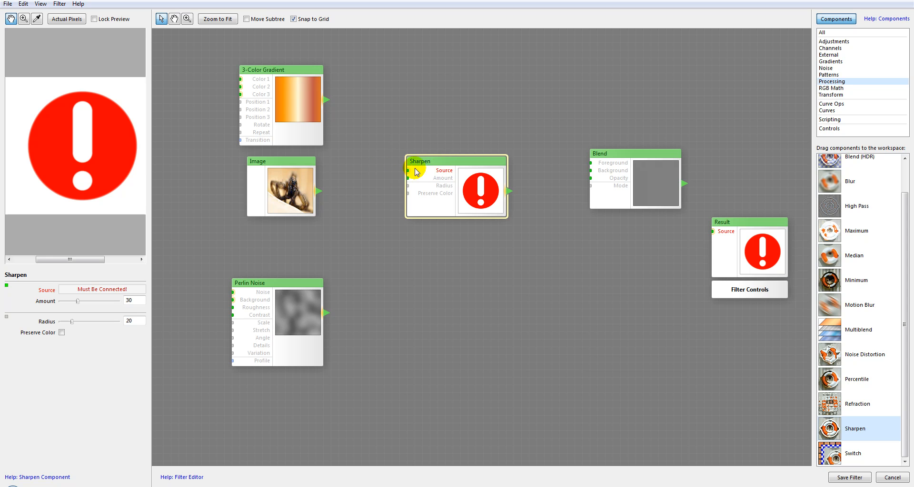
pyautogui.moveTo(318, 191); pyautogui.dragTo(408, 170)
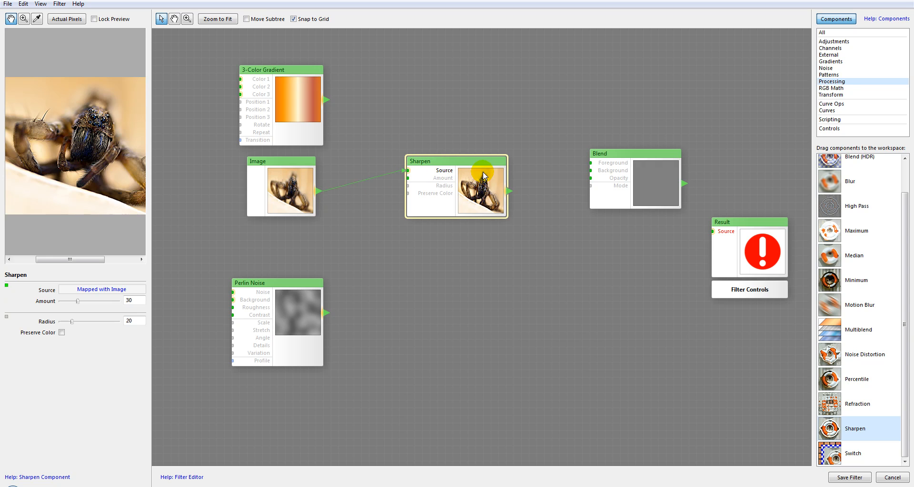
pyautogui.moveTo(480, 177); pyautogui.dragTo(478, 185)
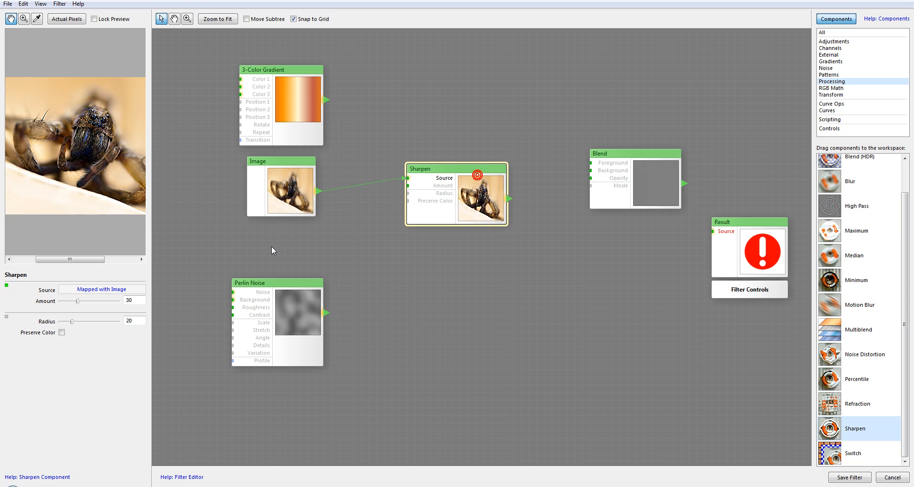
# Step: Compare the original Image preview with the Sharpen component's preview
pyautogui.click(289, 169)
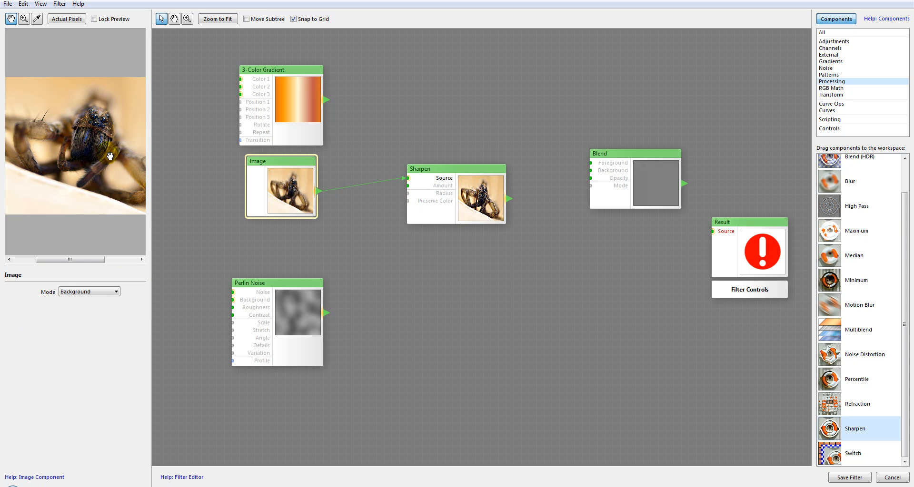
pyautogui.click(494, 196)
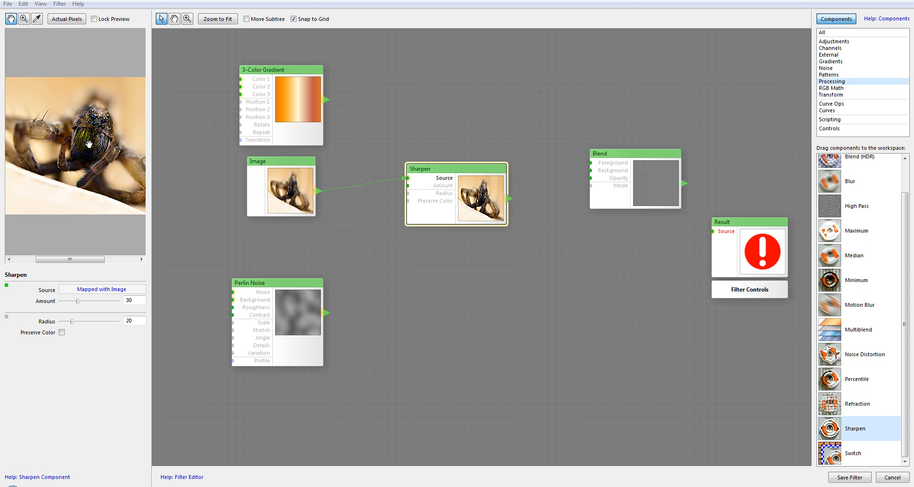
pyautogui.moveTo(477, 193); pyautogui.dragTo(461, 181)
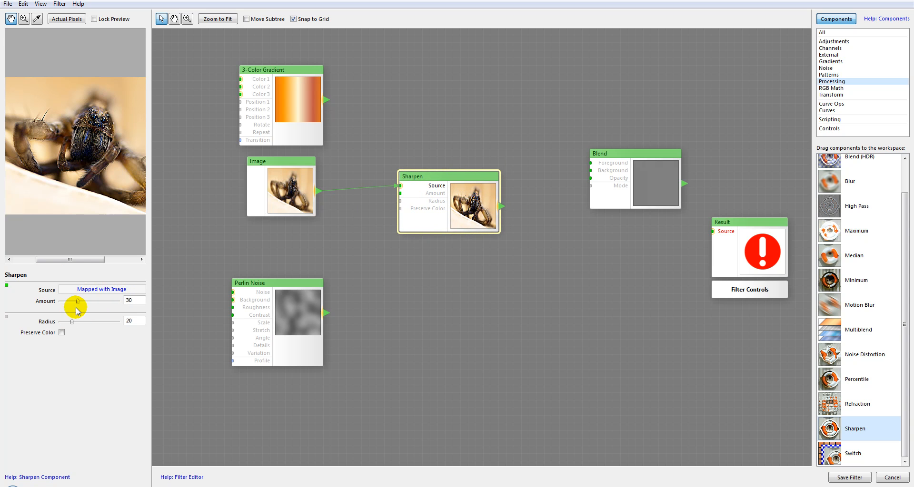
# Step: Set the Sharpen Amount to 100 and enable Preserve Color, inspecting the fine detail up close
pyautogui.moveTo(78, 303); pyautogui.dragTo(139, 277)
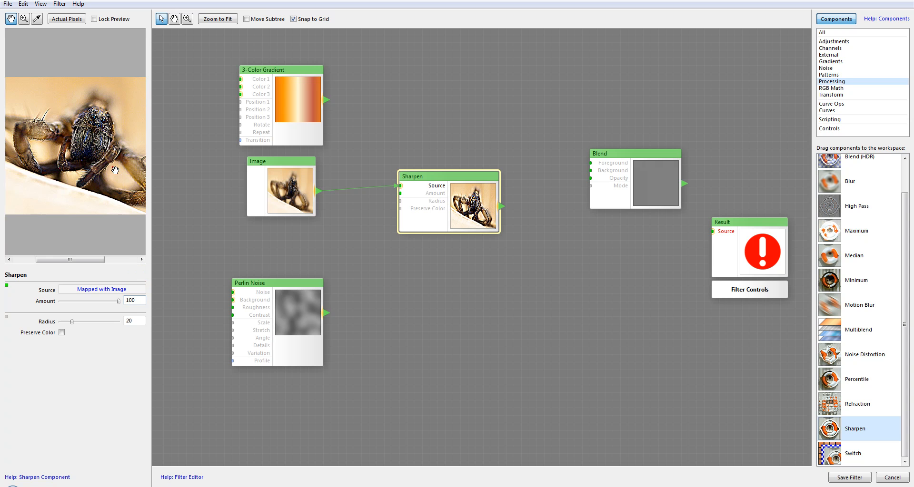
pyautogui.scroll(3, 113, 162)
pyautogui.moveTo(89, 141)
pyautogui.mouseDown()
pyautogui.moveTo(112, 177)
pyautogui.moveTo(83, 155)
pyautogui.mouseUp()
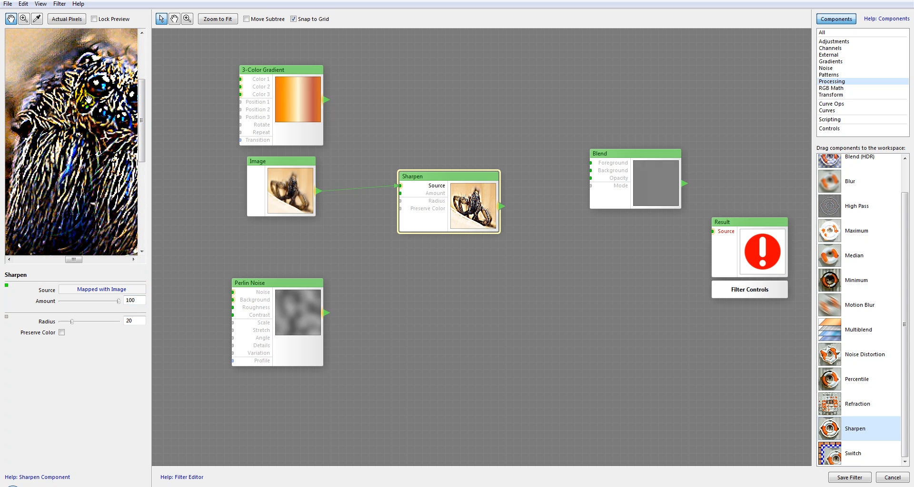
pyautogui.click(62, 333)
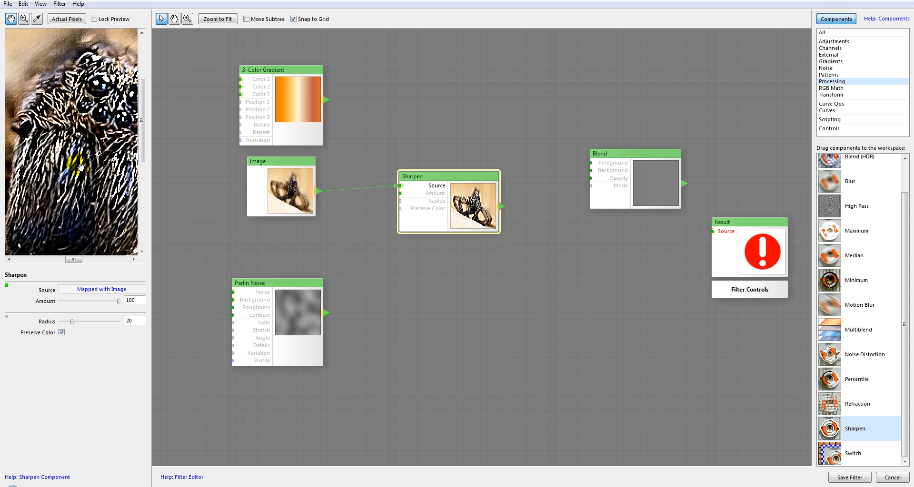
pyautogui.moveTo(113, 187)
pyautogui.mouseDown()
pyautogui.moveTo(90, 174)
pyautogui.moveTo(59, 183)
pyautogui.moveTo(63, 177)
pyautogui.mouseUp()
# Step: Reduce the Sharpen Amount to 71 and check the preview at different magnifications
pyautogui.moveTo(118, 302)
pyautogui.mouseDown()
pyautogui.moveTo(71, 302)
pyautogui.moveTo(102, 303)
pyautogui.mouseUp()
pyautogui.scroll(-5, 95, 142)
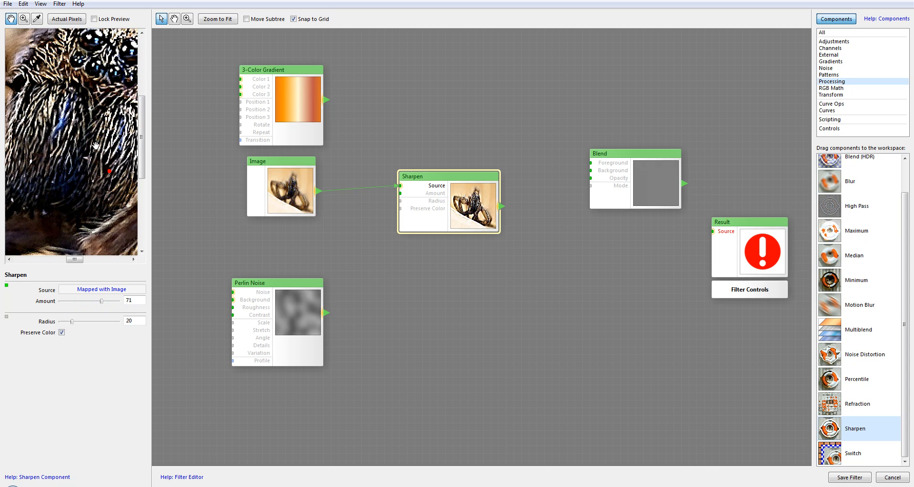
pyautogui.scroll(5, 90, 151)
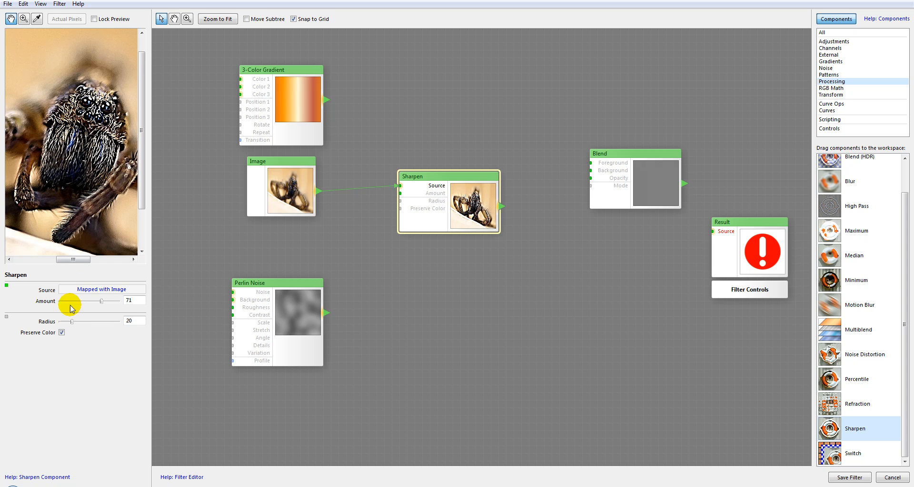
# Step: Reduce the Sharpen Radius to 2 and inspect the fine detail up close
pyautogui.moveTo(72, 324); pyautogui.dragTo(63, 324)
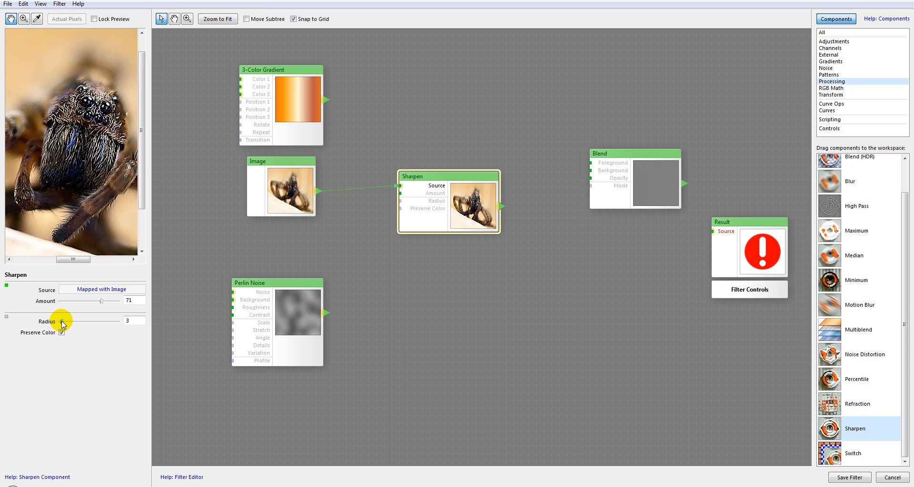
pyautogui.moveTo(99, 142)
pyautogui.mouseDown()
pyautogui.moveTo(86, 143)
pyautogui.moveTo(89, 154)
pyautogui.mouseUp()
pyautogui.scroll(2, 90, 155)
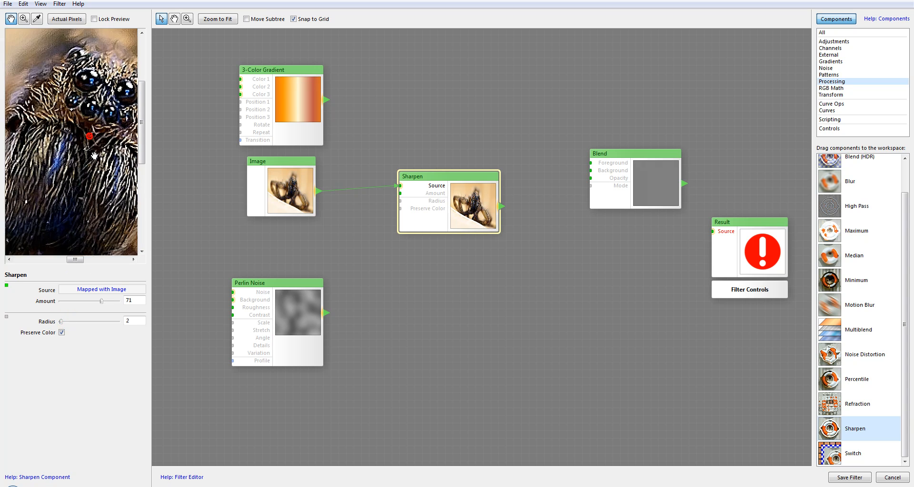
pyautogui.scroll(-1, 82, 168)
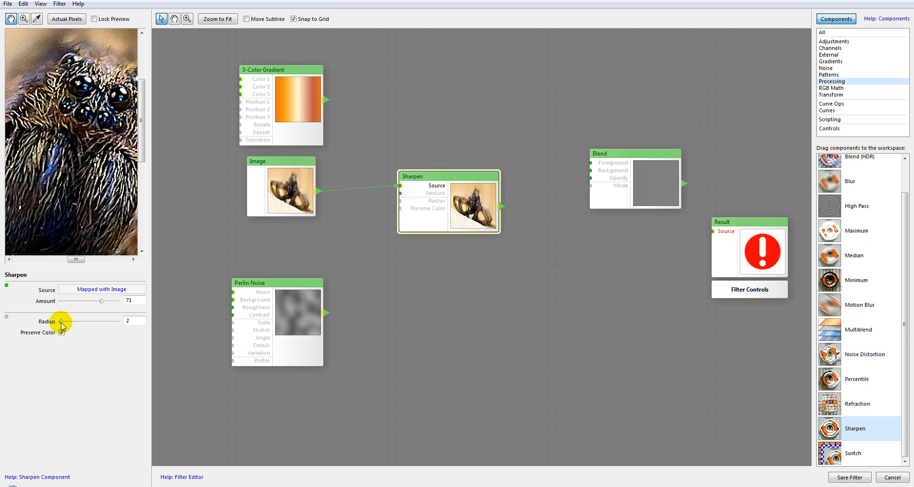
# Step: Try a Sharpen Radius of 72 on the whole image before lowering it to 6
pyautogui.moveTo(61, 322); pyautogui.dragTo(102, 322)
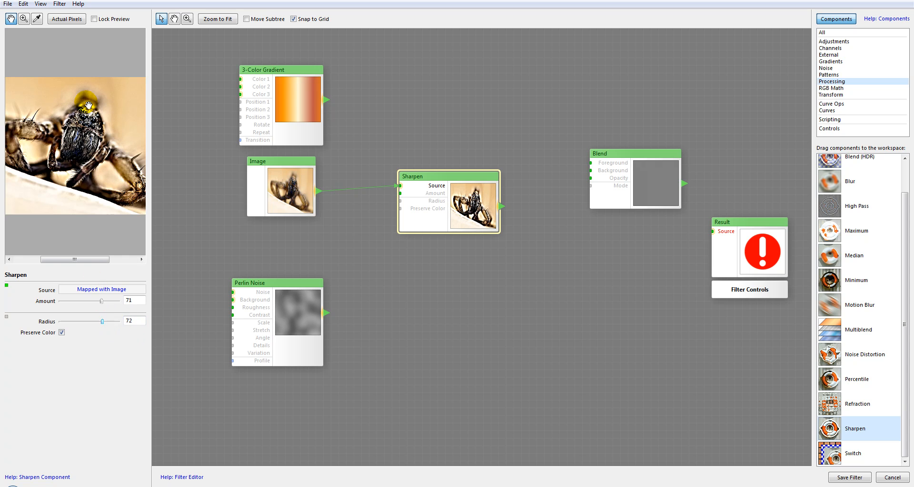
pyautogui.moveTo(90, 116); pyautogui.dragTo(89, 116)
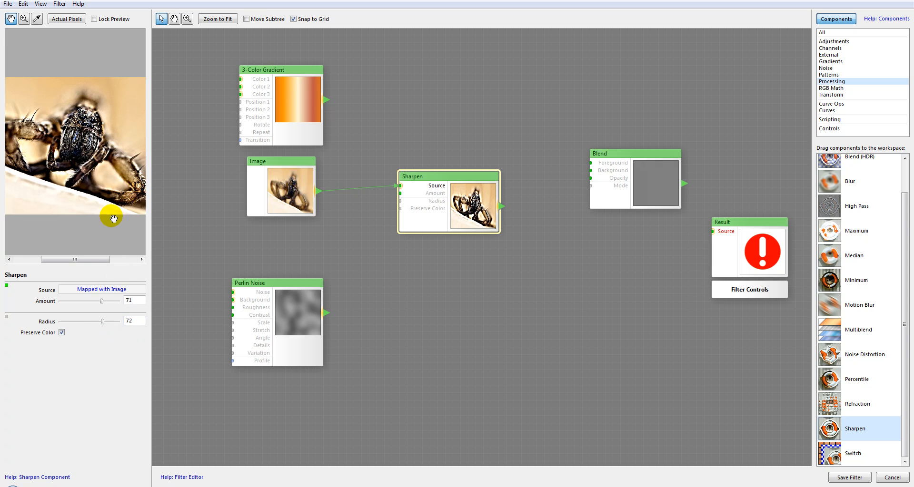
pyautogui.moveTo(101, 322); pyautogui.dragTo(63, 324)
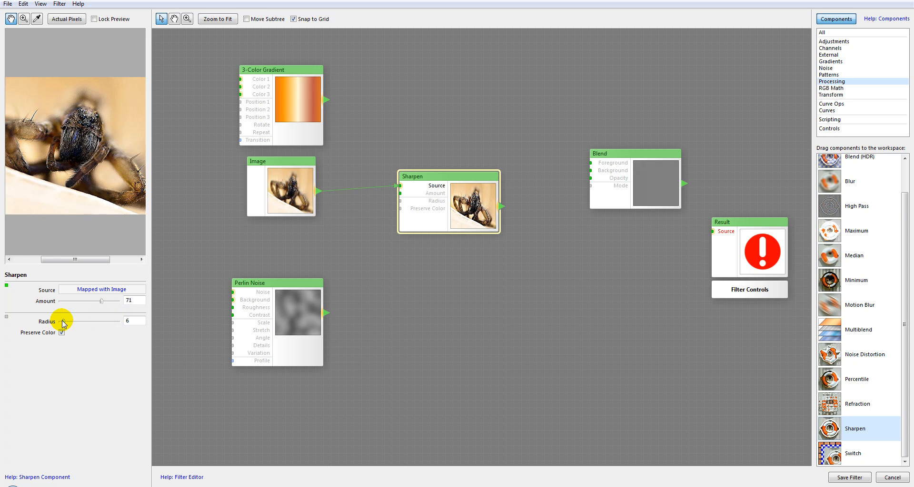
# Step: Set the Sharpen Radius to 7 and compare the sharpened result with the original Image component up close
pyautogui.moveTo(61, 125); pyautogui.dragTo(72, 124)
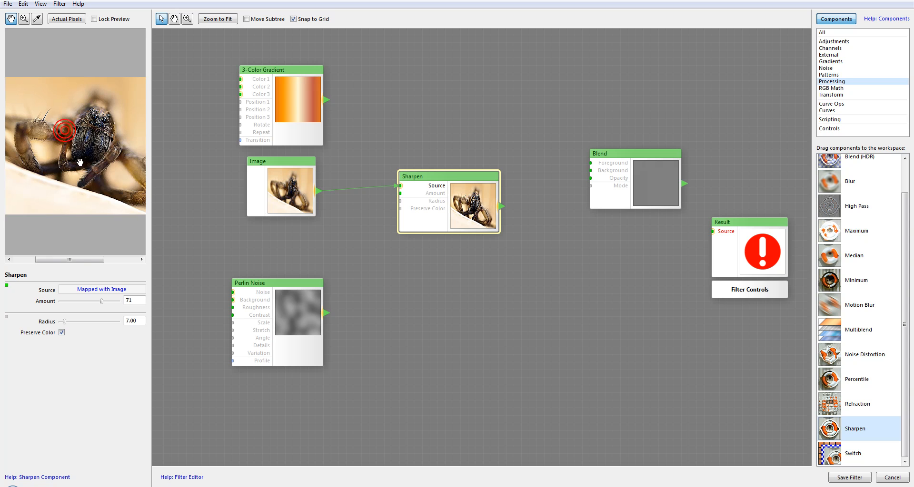
pyautogui.click(447, 220)
pyautogui.click(291, 196)
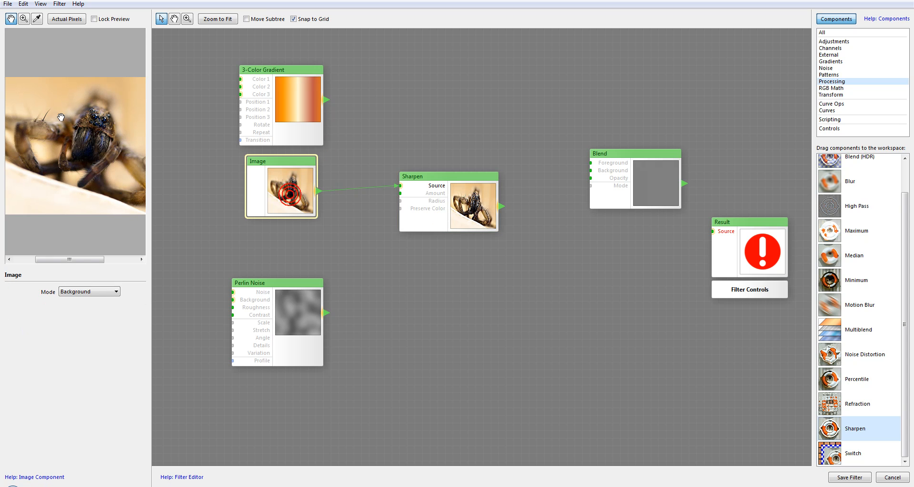
pyautogui.scroll(2, 97, 136)
pyautogui.scroll(-1, 97, 137)
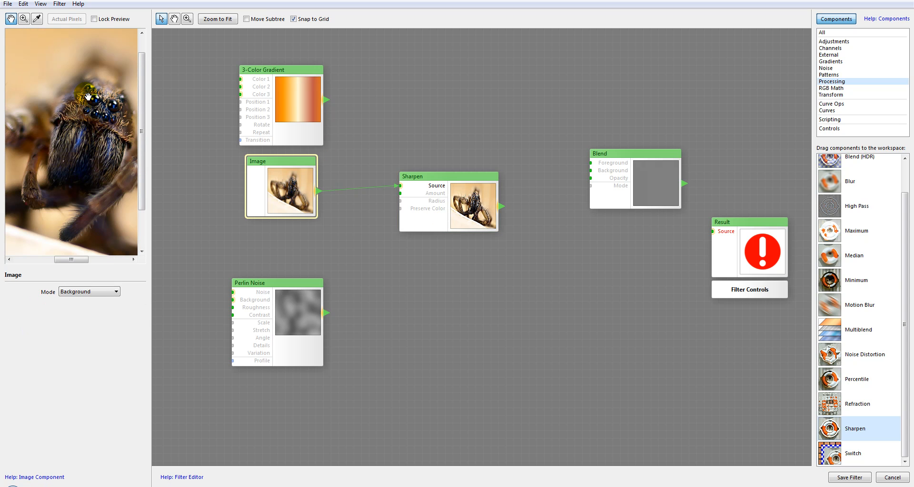
pyautogui.click(461, 204)
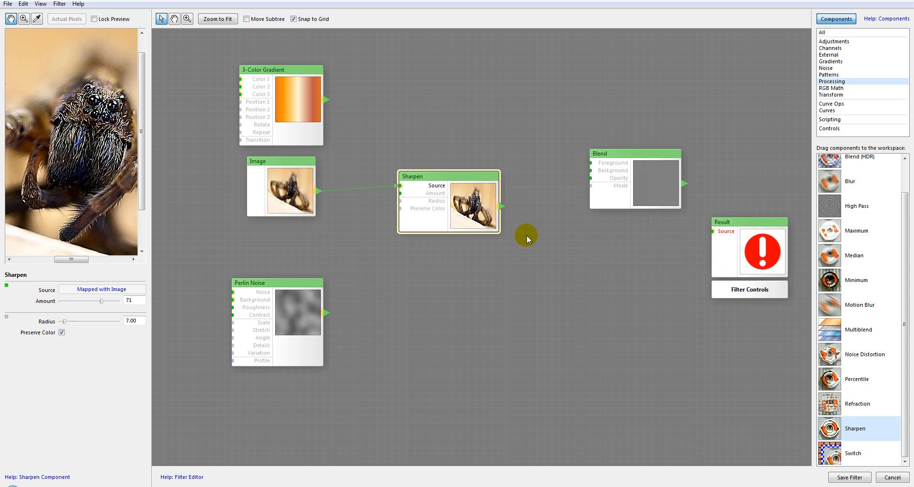
# Step: Delete the Sharpen component and add a Switch component from Processing between the source components and Blend
pyautogui.press('Delete')
pyautogui.click(834, 447)
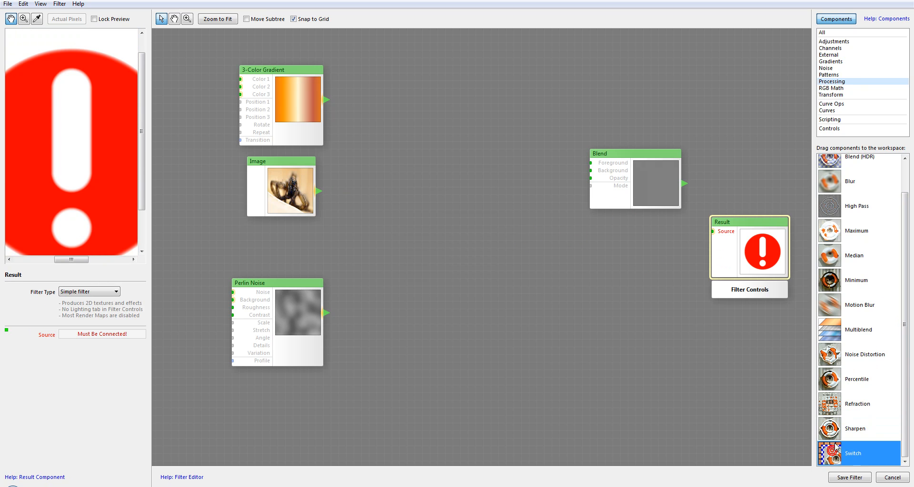
pyautogui.moveTo(833, 459); pyautogui.dragTo(484, 123)
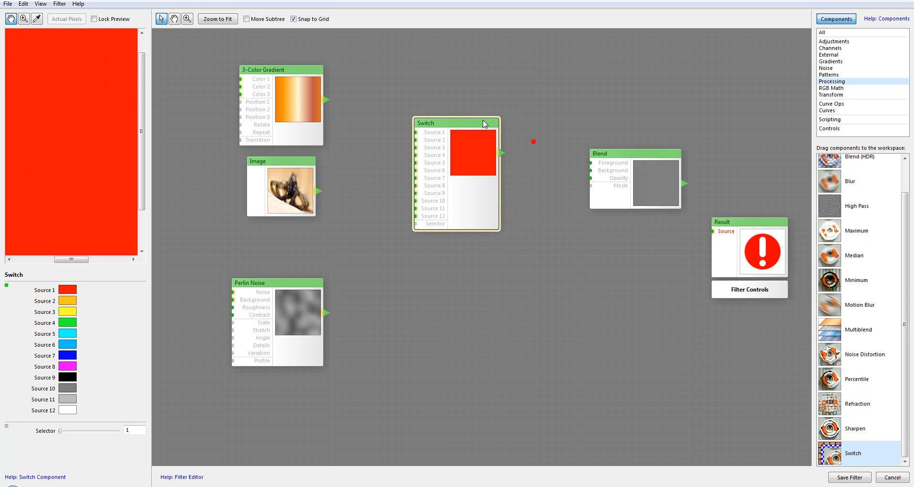
pyautogui.moveTo(481, 170); pyautogui.dragTo(483, 163)
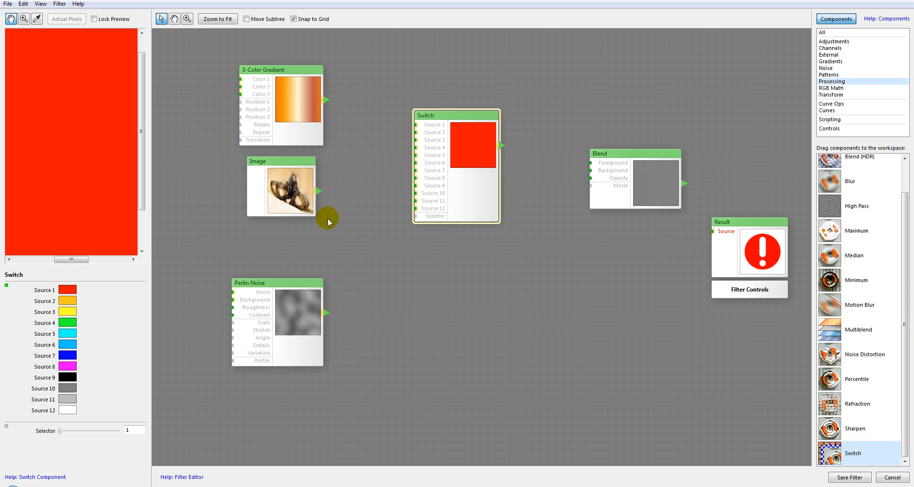
# Step: Connect the Image to the Switch's Source 1 and the 3-Color Gradient to its Source 2
pyautogui.moveTo(318, 191); pyautogui.dragTo(416, 125)
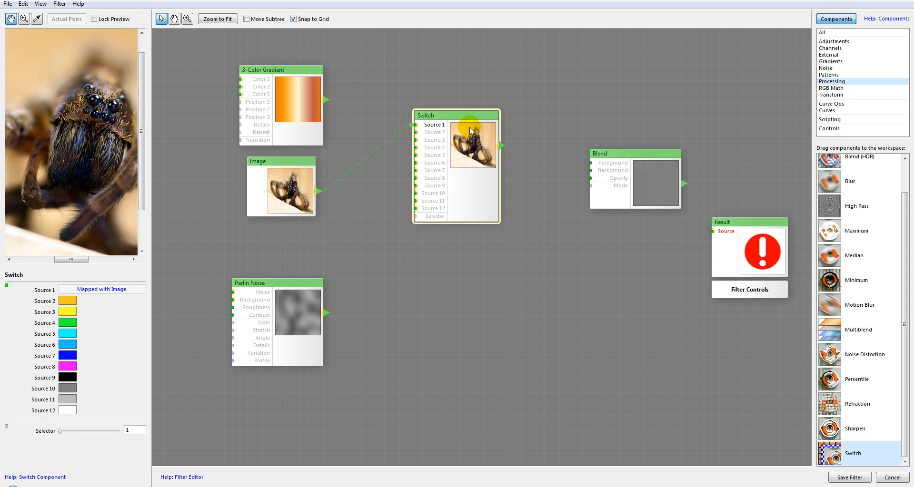
pyautogui.moveTo(470, 131); pyautogui.dragTo(482, 139)
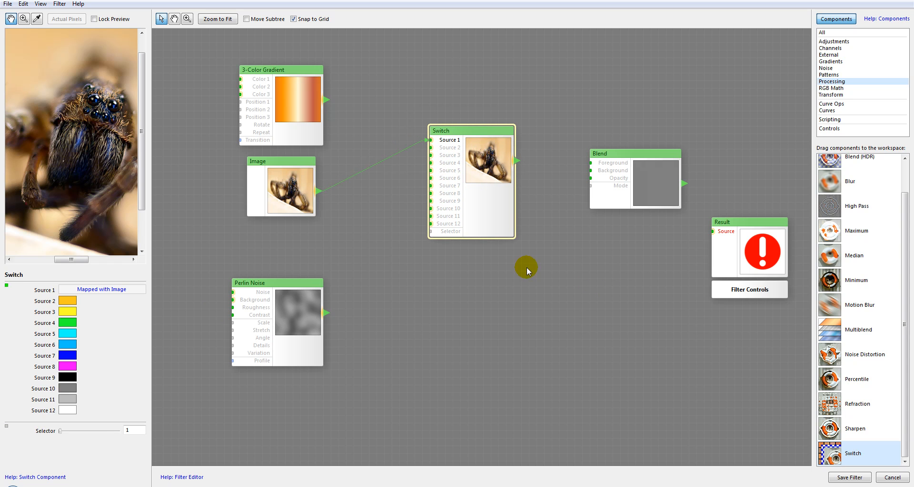
pyautogui.moveTo(73, 432)
pyautogui.mouseDown()
pyautogui.moveTo(111, 433)
pyautogui.moveTo(61, 432)
pyautogui.mouseUp()
pyautogui.moveTo(326, 99); pyautogui.dragTo(426, 151)
pyautogui.click(424, 156)
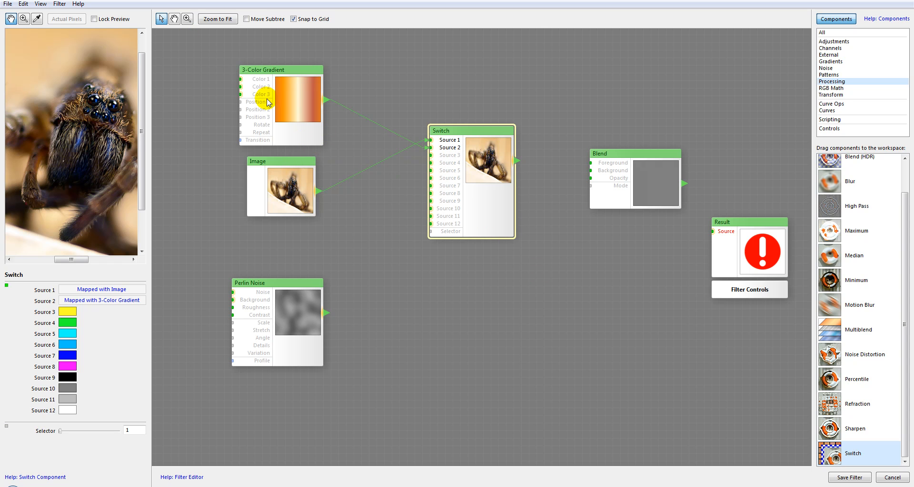
# Step: Rearrange the source components so the Image sits directly above the 3-Color Gradient
pyautogui.moveTo(284, 161); pyautogui.dragTo(276, 44)
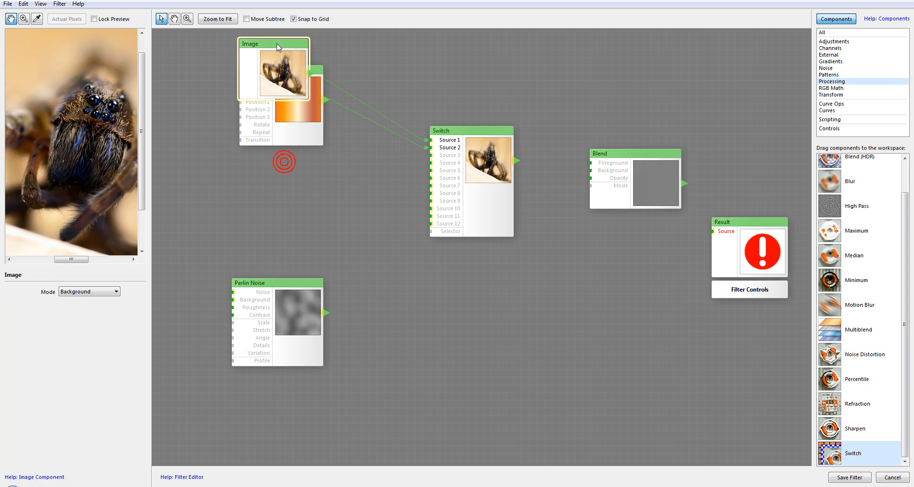
pyautogui.moveTo(286, 110); pyautogui.dragTo(286, 145)
pyautogui.moveTo(282, 55); pyautogui.dragTo(289, 63)
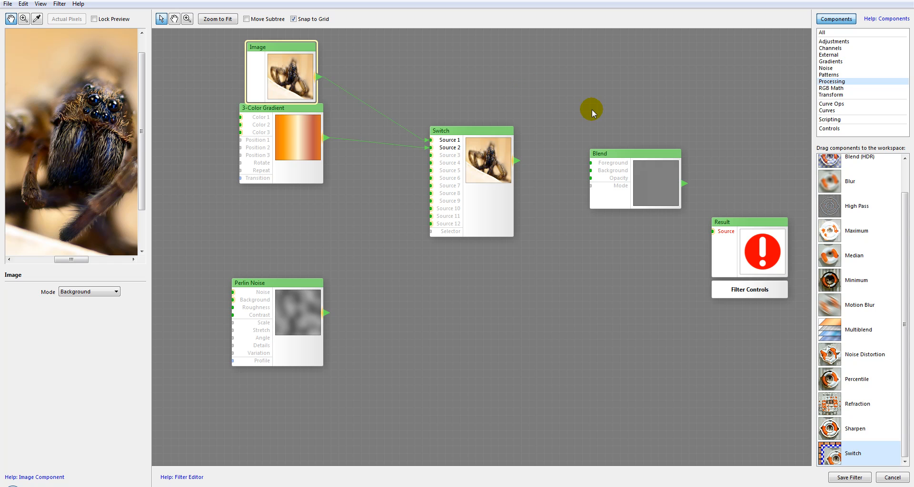
pyautogui.click(490, 200)
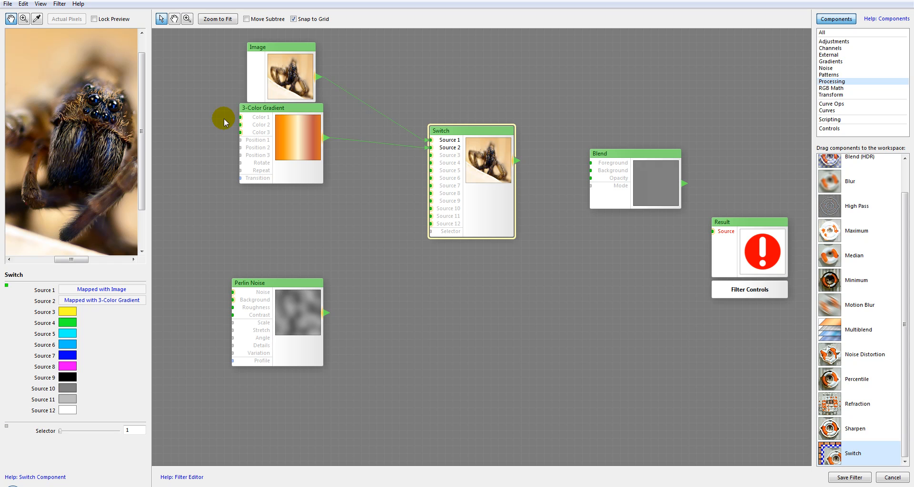
pyautogui.click(268, 62)
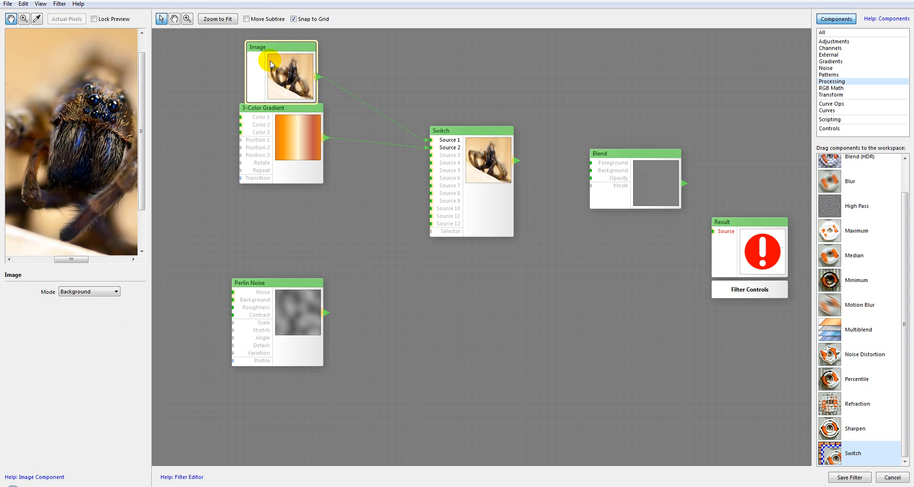
# Step: Disconnect Source 1 and Source 2 of the Switch, and spread the Switch and Blend components apart
pyautogui.moveTo(430, 140); pyautogui.dragTo(414, 135)
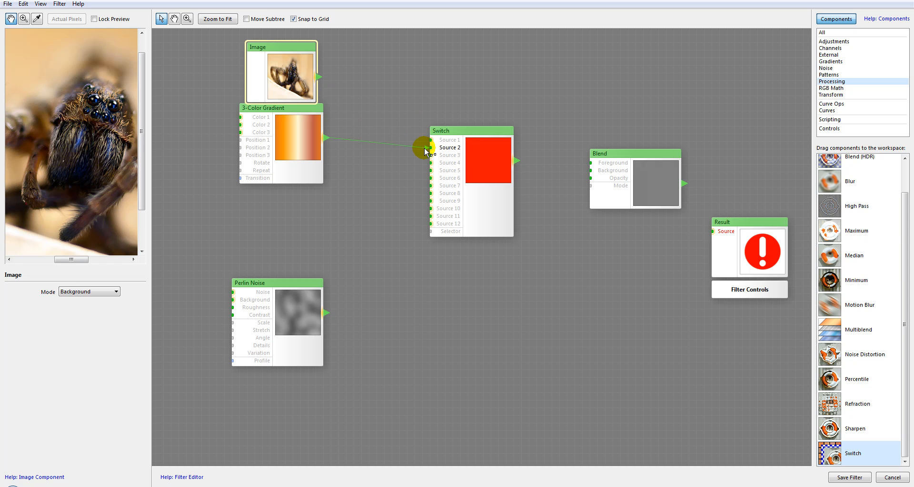
pyautogui.moveTo(473, 135); pyautogui.dragTo(473, 157)
pyautogui.moveTo(630, 156); pyautogui.dragTo(691, 112)
pyautogui.moveTo(485, 159); pyautogui.dragTo(493, 197)
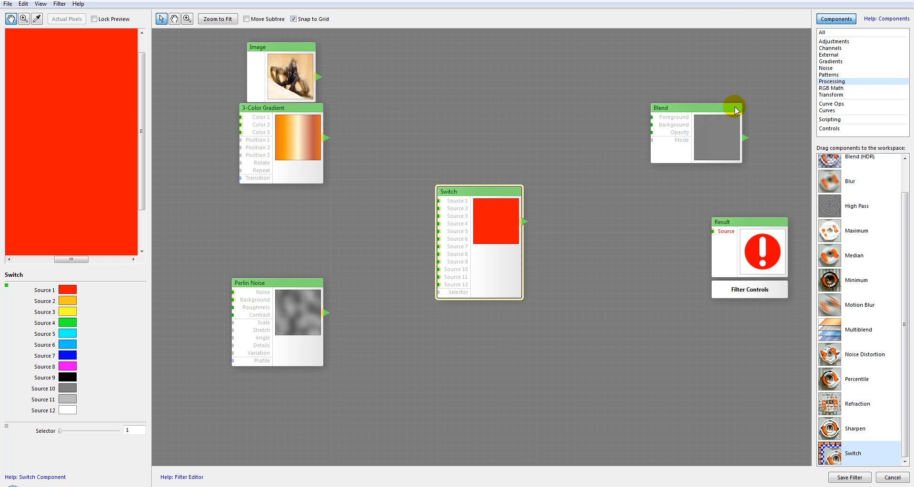
# Step: Replace the Perlin Noise component with a Blocks noise component and connect it to the Switch's Source 1
pyautogui.click(833, 62)
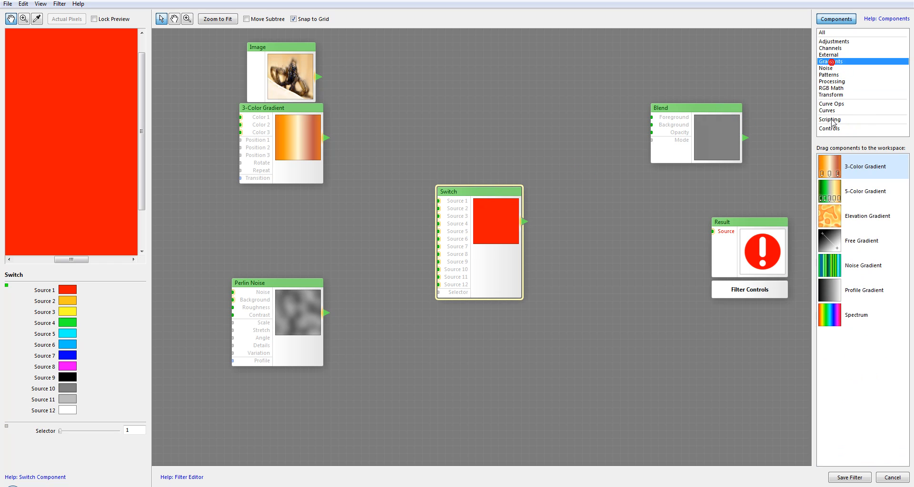
pyautogui.click(827, 68)
pyautogui.click(828, 169)
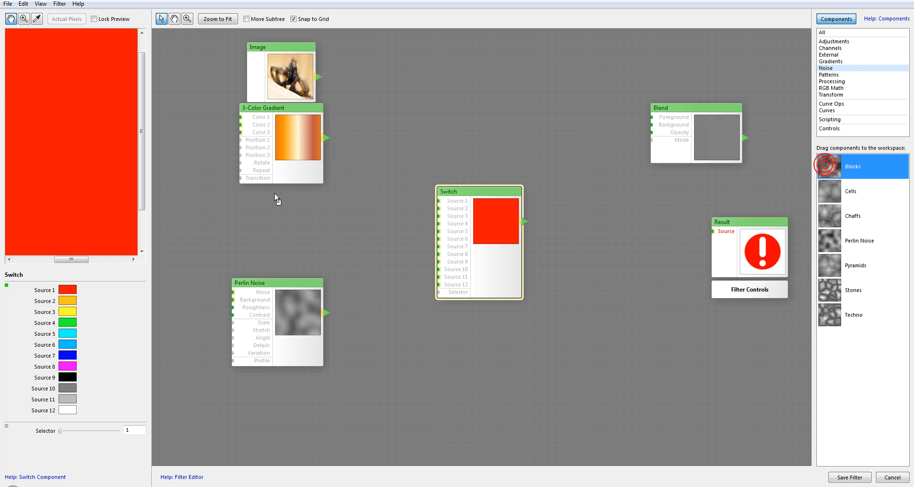
pyautogui.moveTo(276, 199); pyautogui.dragTo(278, 211)
pyautogui.click(289, 355)
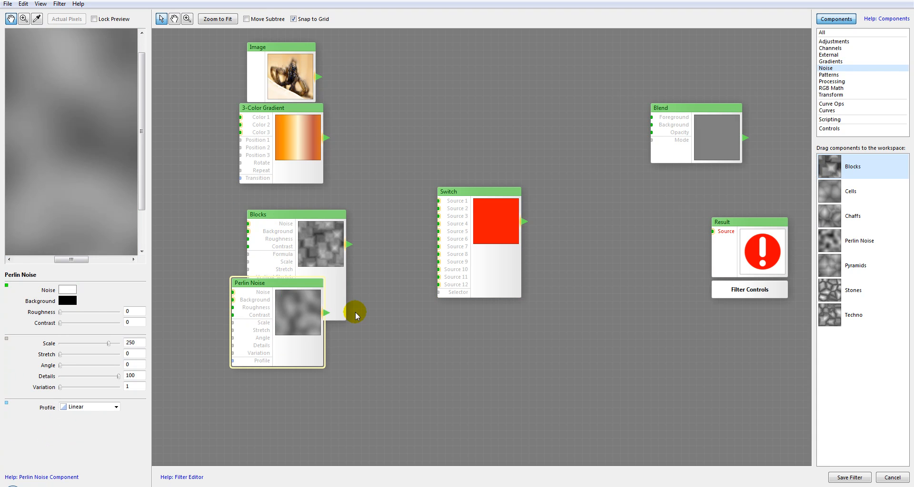
pyautogui.press('Delete')
pyautogui.moveTo(320, 237); pyautogui.dragTo(275, 236)
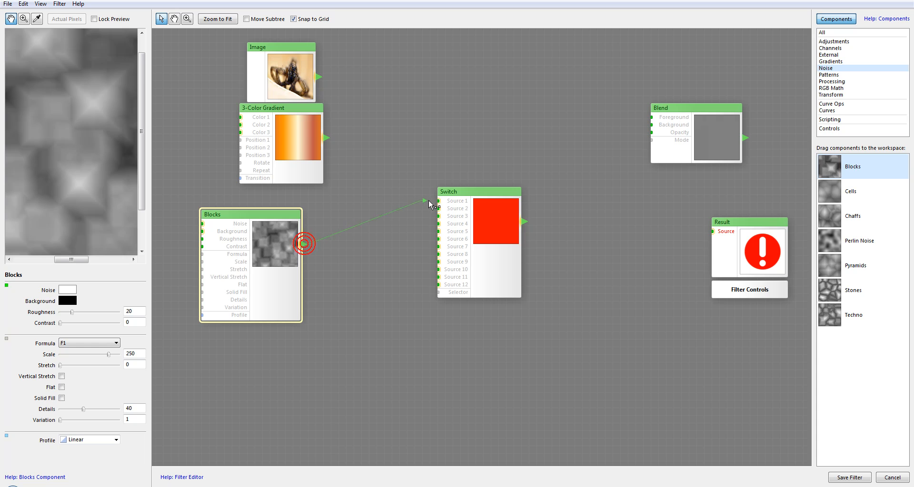
# Step: Add Cells and Chaffs noise components and connect them to the Switch's Source 2 and Source 3
pyautogui.moveTo(831, 192); pyautogui.dragTo(637, 254)
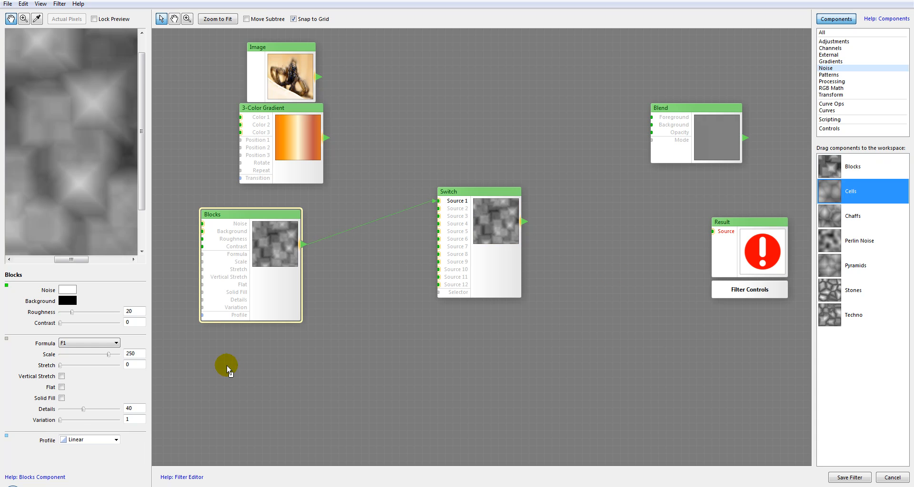
pyautogui.moveTo(227, 370); pyautogui.dragTo(228, 370)
pyautogui.moveTo(339, 381); pyautogui.dragTo(434, 208)
pyautogui.moveTo(832, 218); pyautogui.dragTo(412, 388)
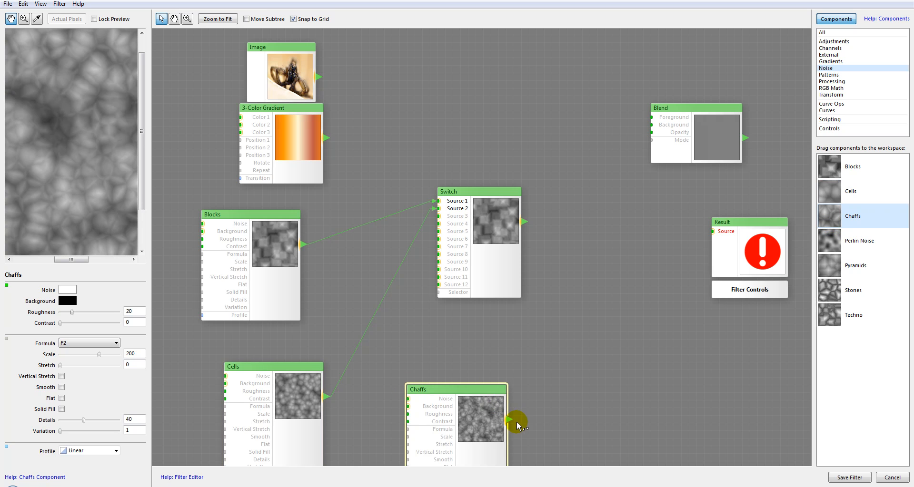
pyautogui.moveTo(422, 289); pyautogui.dragTo(438, 216)
# Step: Add Perlin Noise and Pyramids components and connect them to the Switch's Source 4 and Source 5
pyautogui.moveTo(843, 241); pyautogui.dragTo(570, 419)
pyautogui.moveTo(394, 210); pyautogui.dragTo(438, 224)
pyautogui.moveTo(829, 264); pyautogui.dragTo(599, 353)
pyautogui.moveTo(519, 286); pyautogui.dragTo(433, 231)
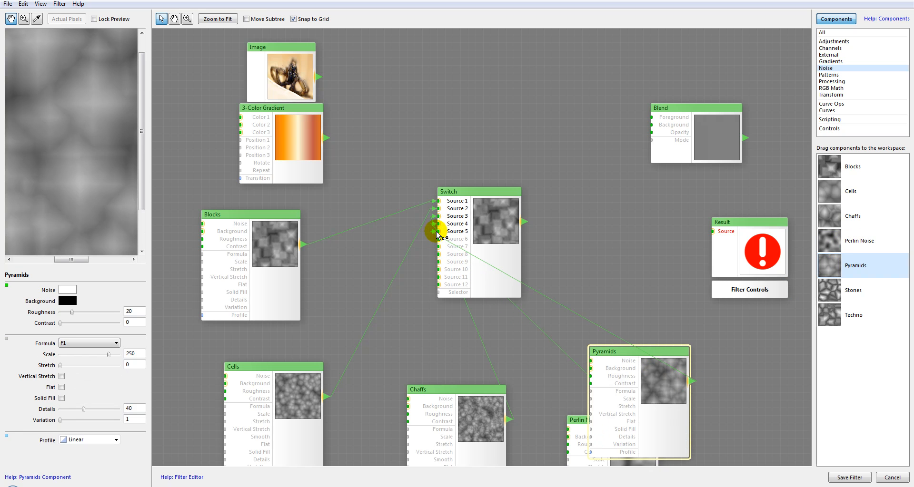
# Step: Make room beside the Switch, add a Bomber pattern component and connect the Switch to its Roughness input
pyautogui.moveTo(508, 191); pyautogui.dragTo(461, 129)
pyautogui.moveTo(464, 164); pyautogui.dragTo(437, 188)
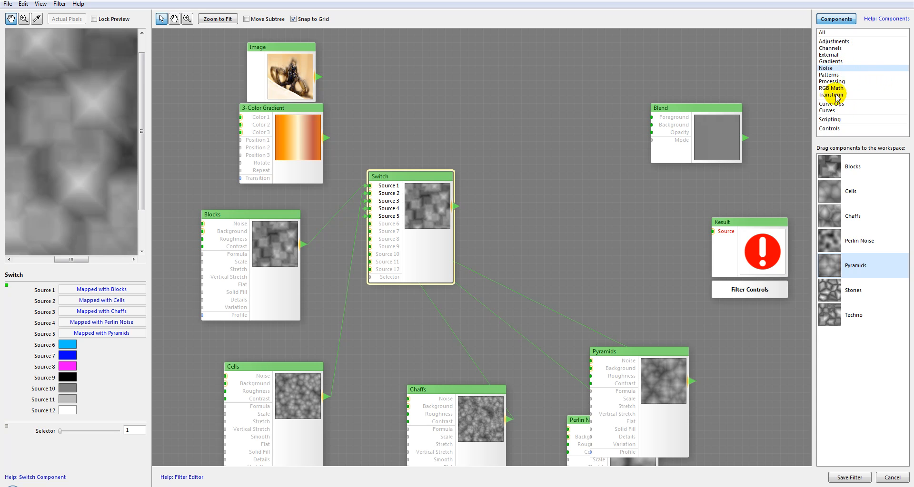
pyautogui.click(830, 75)
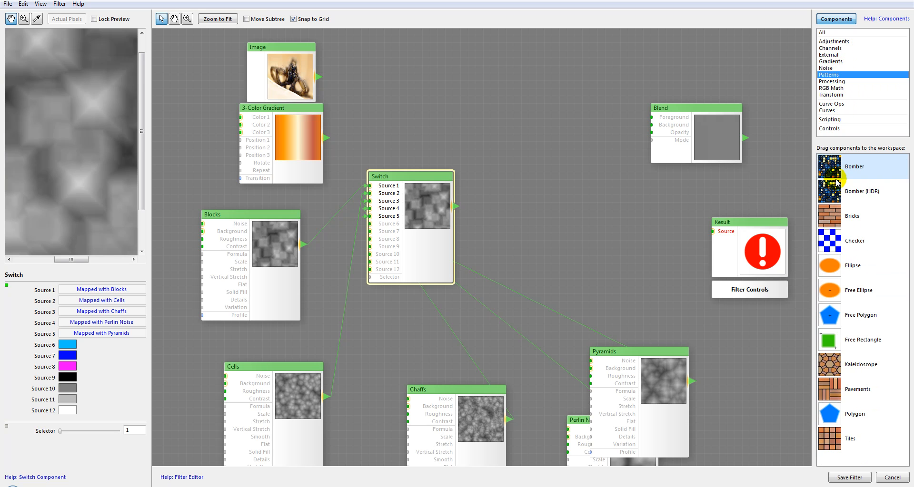
pyautogui.moveTo(836, 171); pyautogui.dragTo(551, 92)
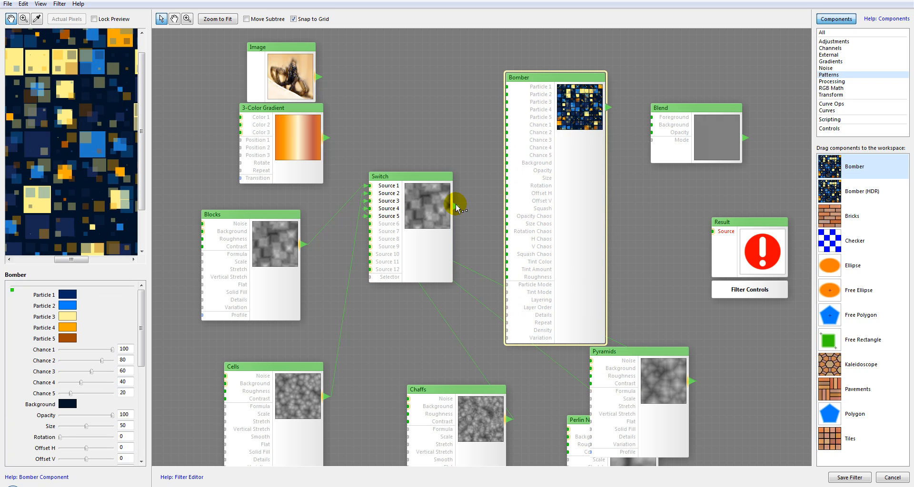
pyautogui.moveTo(487, 271); pyautogui.dragTo(507, 277)
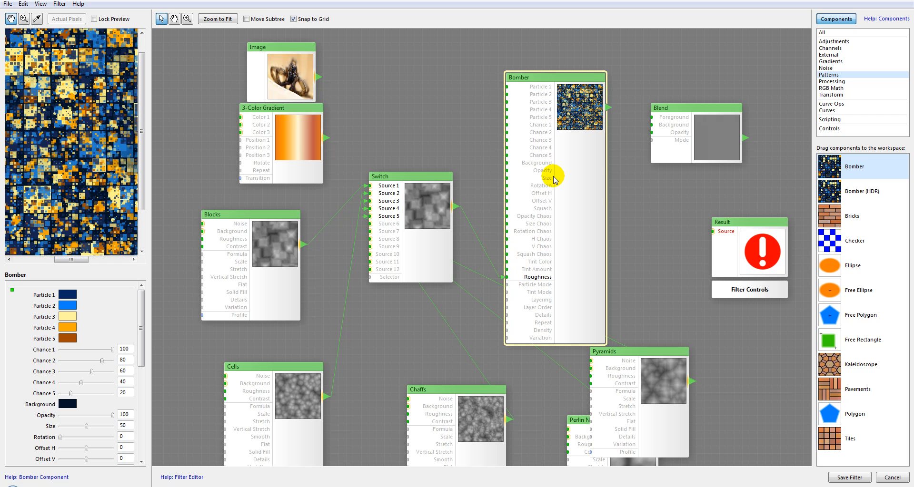
# Step: Map Bomber's Particle 1 with the Image and Particle 2 with the 3-Color Gradient, and connect Bomber to the Result
pyautogui.moveTo(483, 92); pyautogui.dragTo(516, 100)
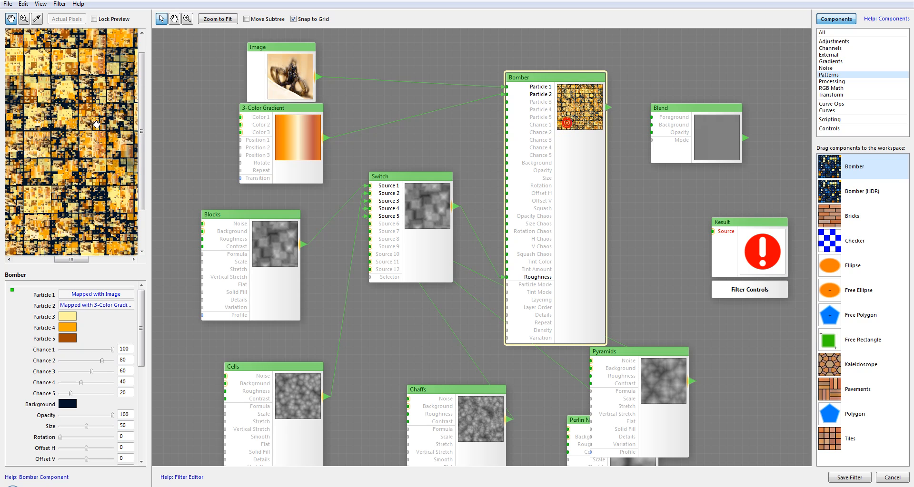
pyautogui.click(443, 200)
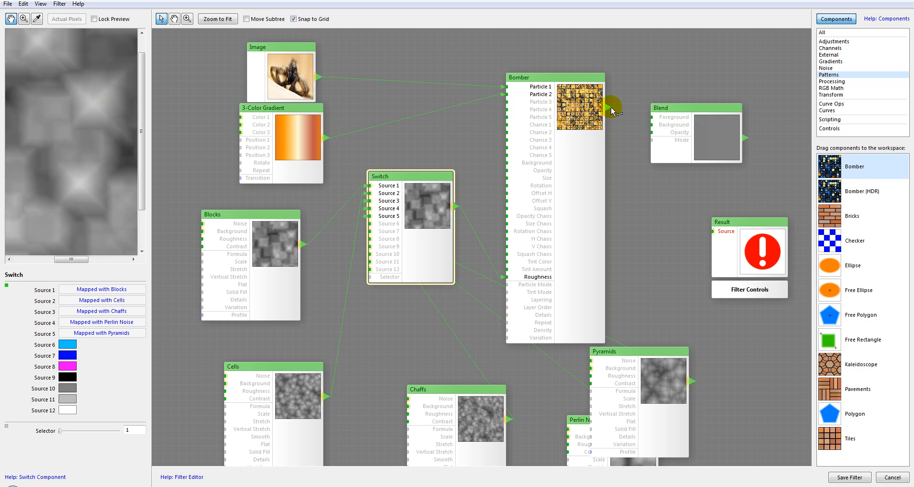
pyautogui.moveTo(658, 246); pyautogui.dragTo(756, 241)
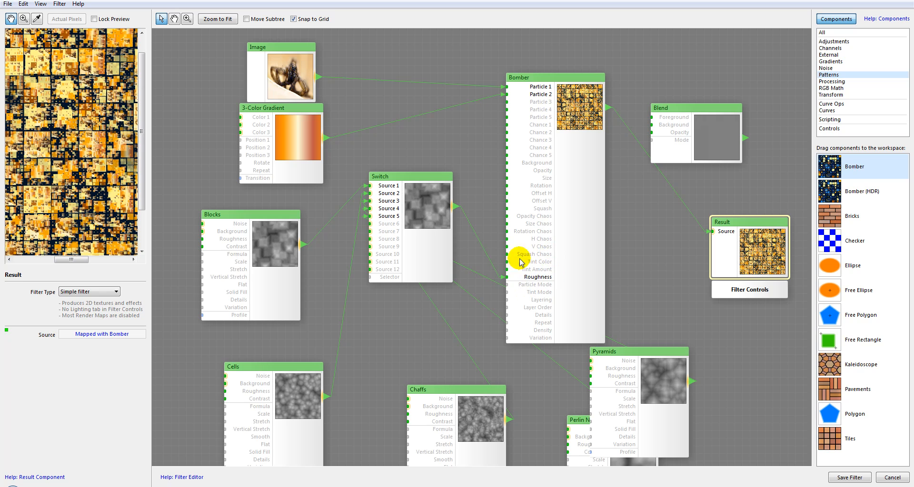
# Step: Try different Switch Selector values up to 12, checking the Bomber pattern, before setting the Selector to 3
pyautogui.click(412, 243)
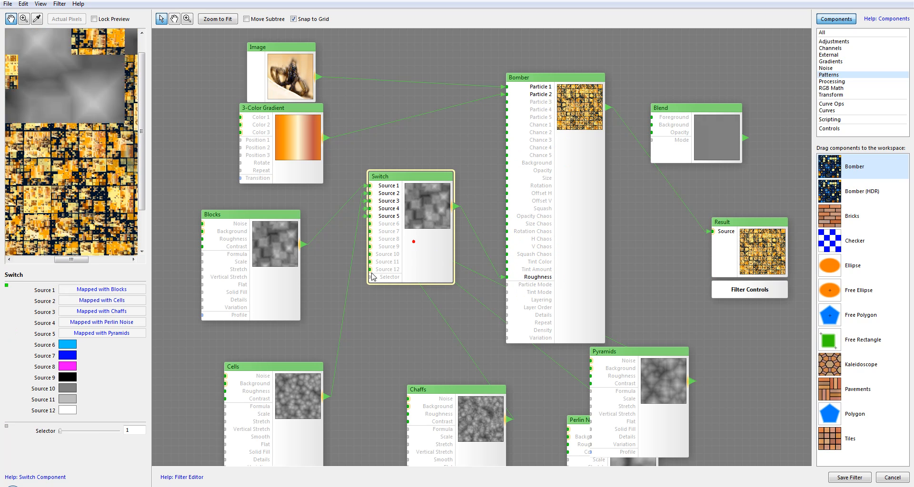
pyautogui.click(74, 430)
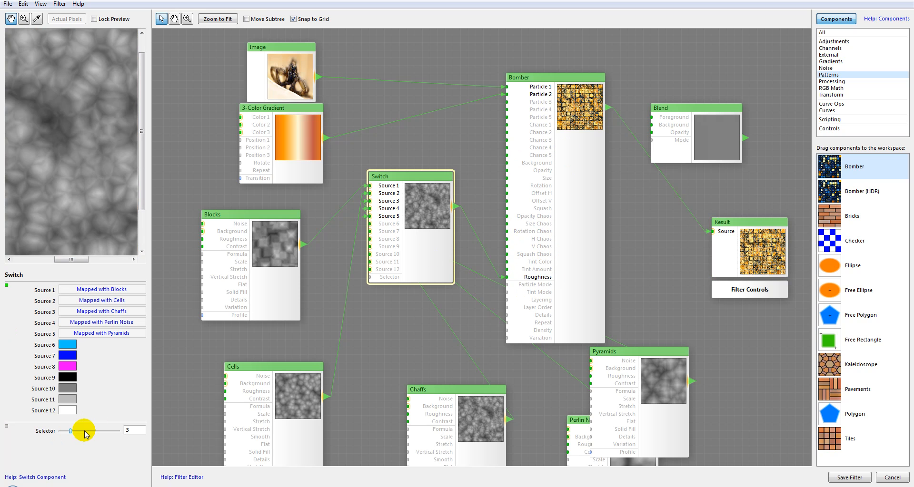
pyautogui.click(84, 431)
pyautogui.click(583, 100)
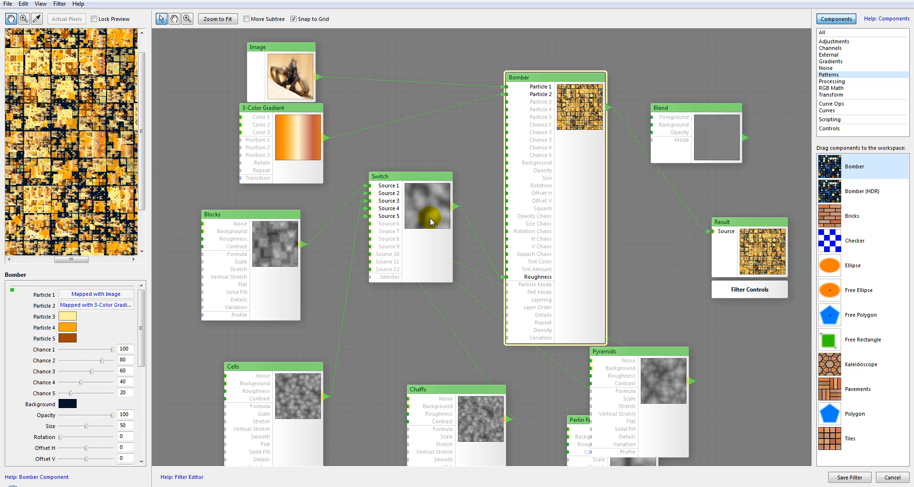
pyautogui.click(410, 217)
pyautogui.moveTo(83, 441); pyautogui.dragTo(121, 431)
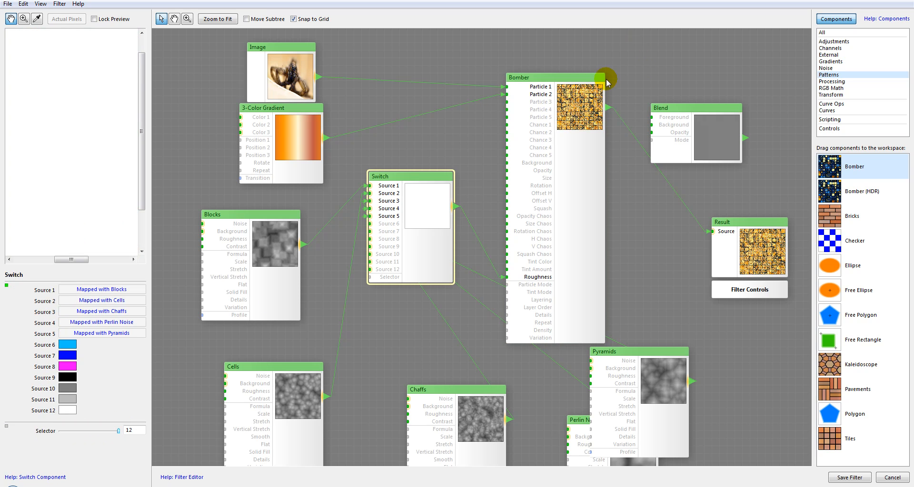
pyautogui.moveTo(106, 430); pyautogui.dragTo(72, 431)
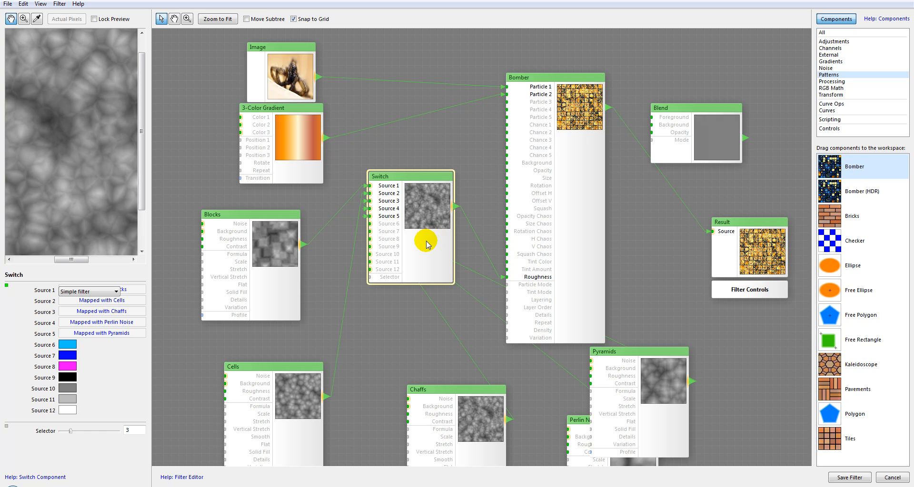
# Step: Delete the Switch, Blocks, Cells, Chaffs, Pyramids and Perlin Noise components, and reposition the Bomber, Image and 3-Color Gradient components
pyautogui.press('Delete')
pyautogui.click(246, 269)
pyautogui.press('Delete')
pyautogui.click(286, 378)
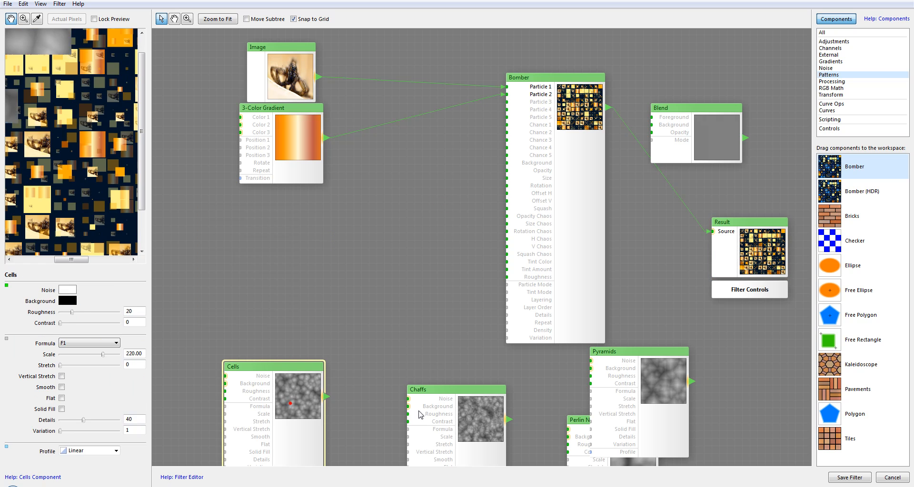
pyautogui.press('Delete')
pyautogui.click(447, 413)
pyautogui.press('Delete')
pyautogui.click(668, 382)
pyautogui.press('Delete')
pyautogui.click(578, 447)
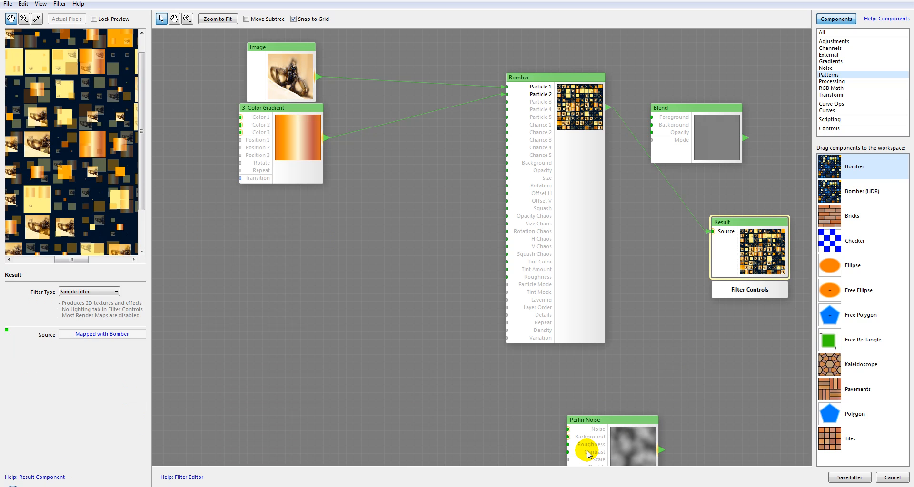
pyautogui.press('Delete')
pyautogui.moveTo(566, 82); pyautogui.dragTo(567, 105)
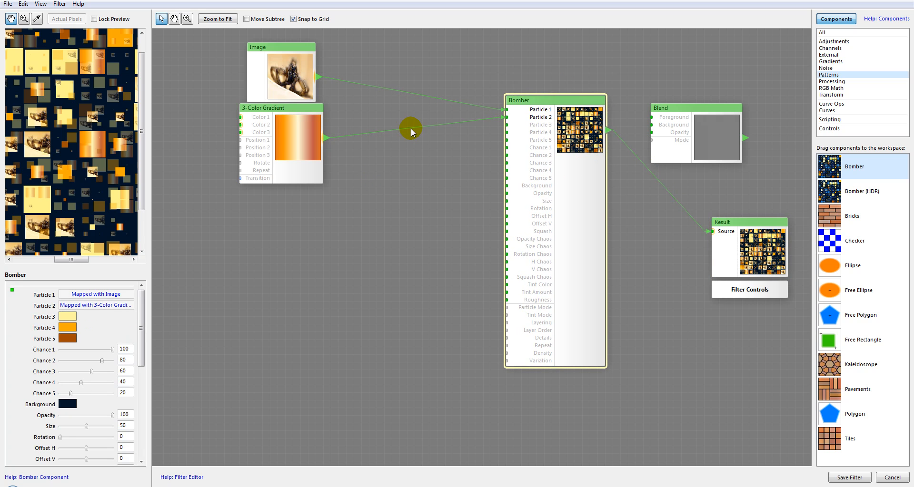
pyautogui.moveTo(289, 88); pyautogui.dragTo(267, 118)
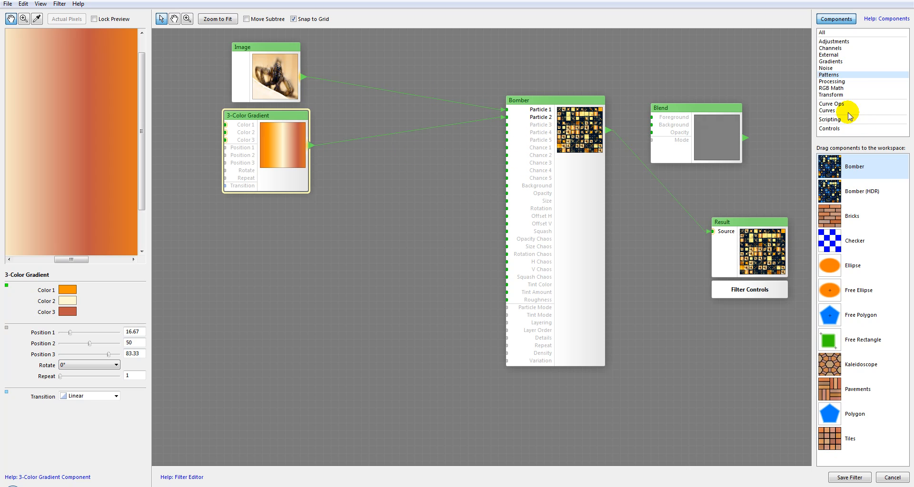
# Step: Add a fresh Switch component from the Processing category between 3-Color Gradient and Bomber, and delete it again
pyautogui.click(840, 82)
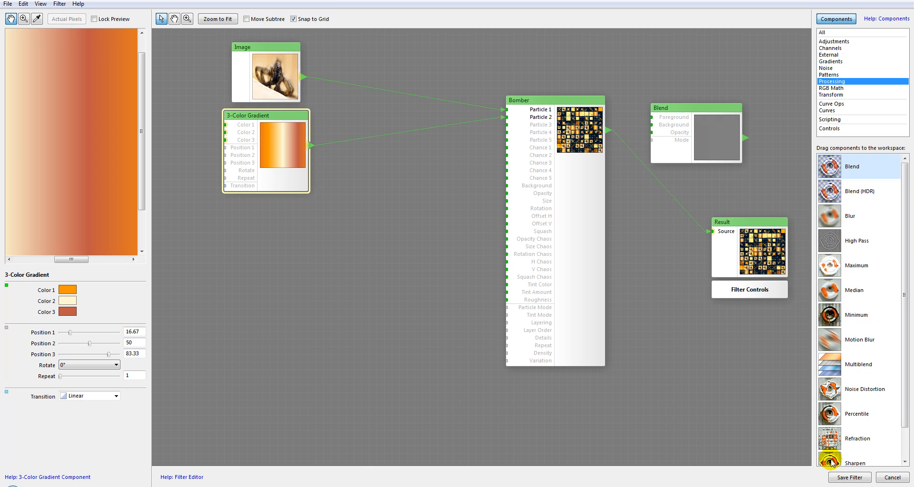
pyautogui.scroll(-2, 871, 376)
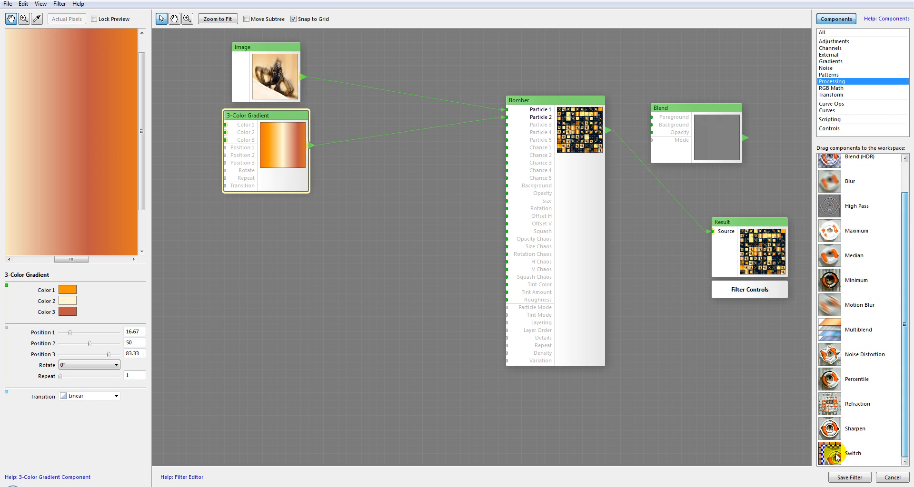
pyautogui.moveTo(828, 453); pyautogui.dragTo(200, 243)
pyautogui.moveTo(339, 259); pyautogui.dragTo(384, 233)
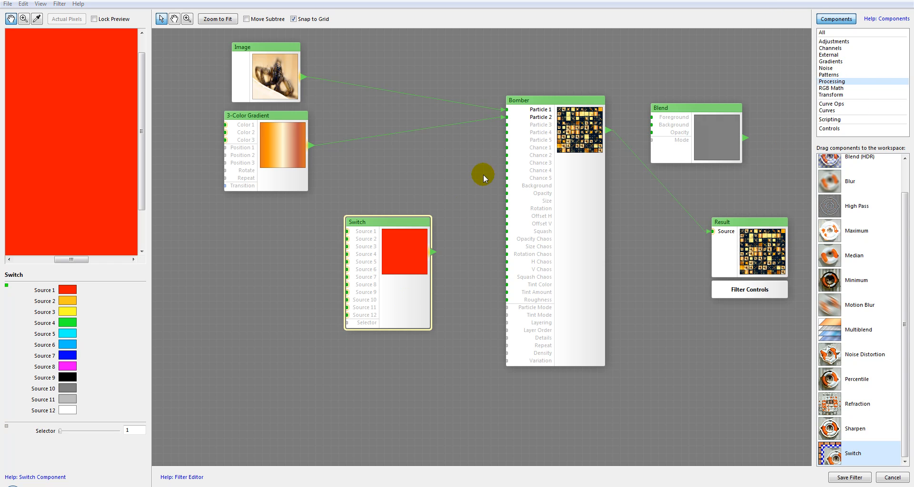
pyautogui.press('Delete')
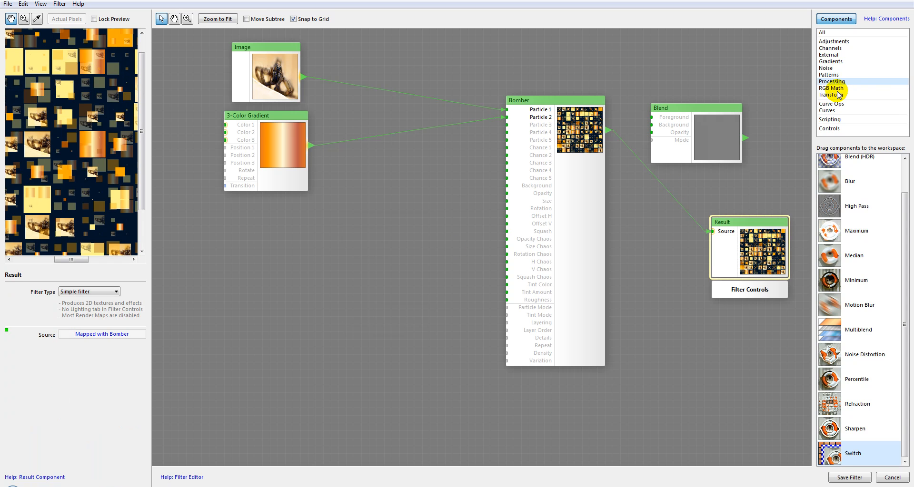
# Step: Look through the list of RGB Math components, starting from Abs and Add
pyautogui.click(836, 89)
pyautogui.click(899, 195)
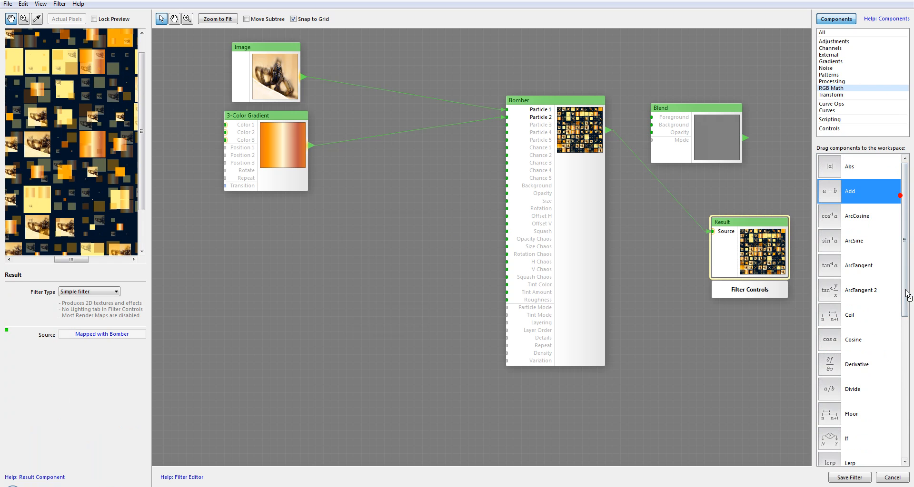
pyautogui.moveTo(902, 237); pyautogui.dragTo(902, 396)
pyautogui.moveTo(903, 396); pyautogui.dragTo(913, 194)
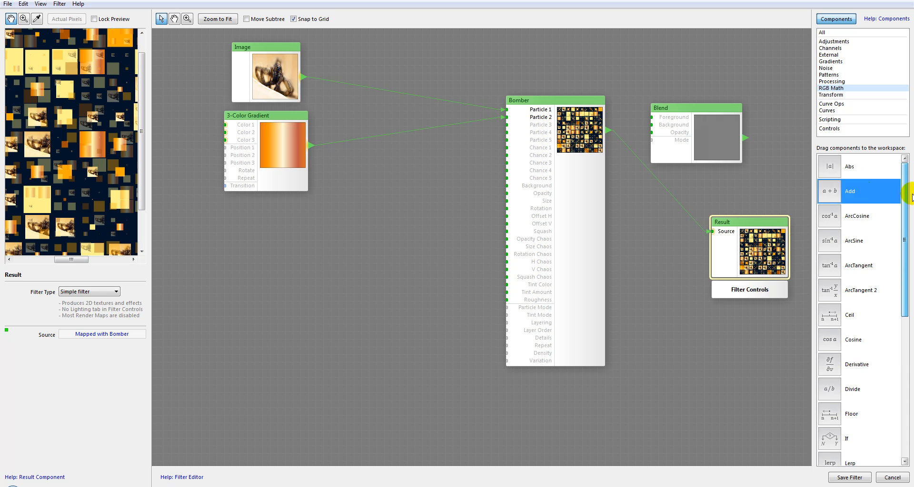
pyautogui.click(832, 174)
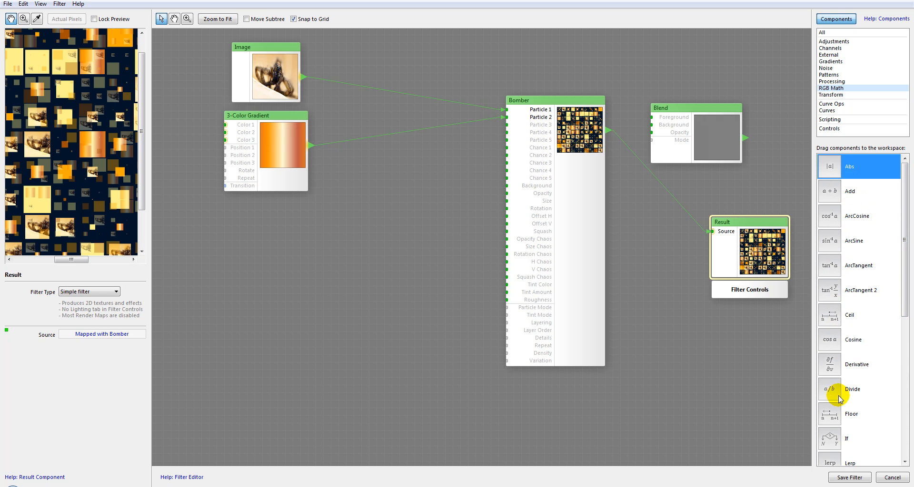
pyautogui.moveTo(905, 271); pyautogui.dragTo(903, 244)
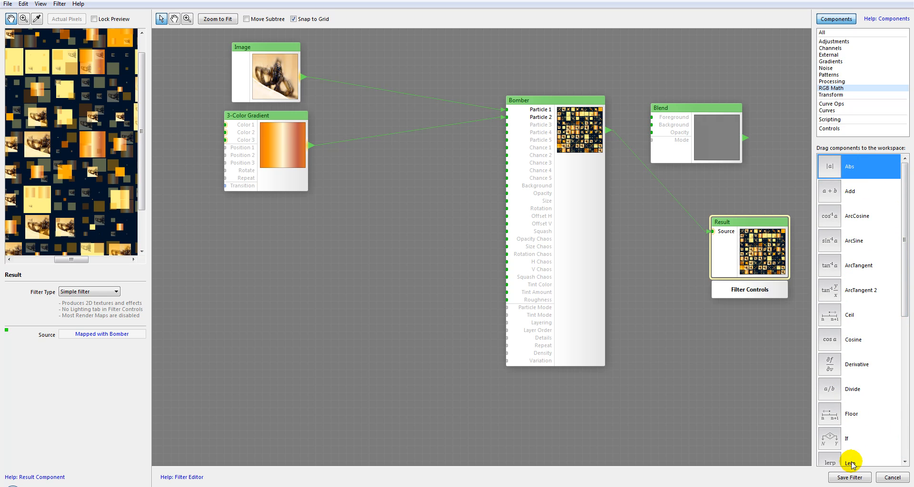